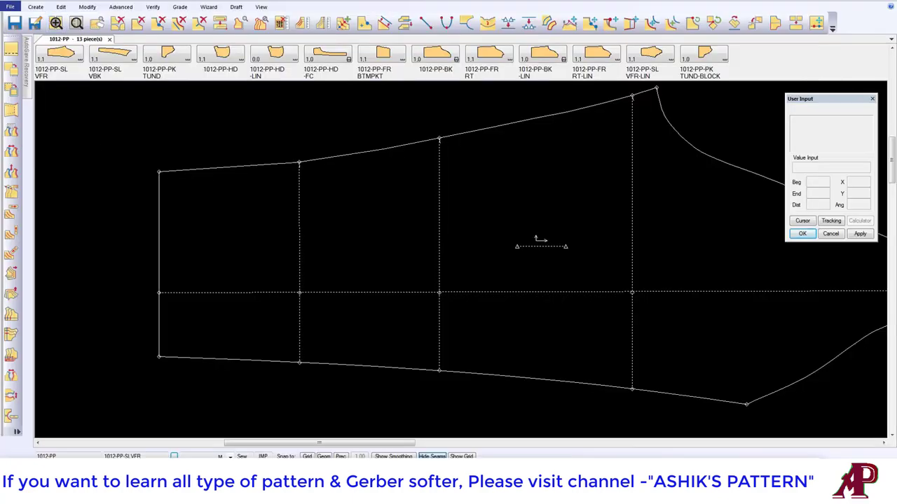
- Look at Binding in the Create tools, then start the Trace command
{"action": "left_click", "coordinate": [35, 7]}
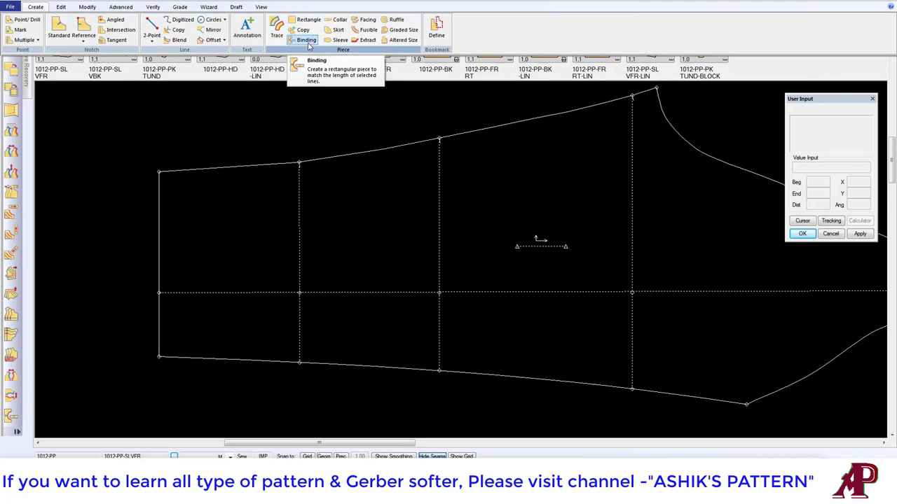
{"action": "left_click", "coordinate": [310, 175]}
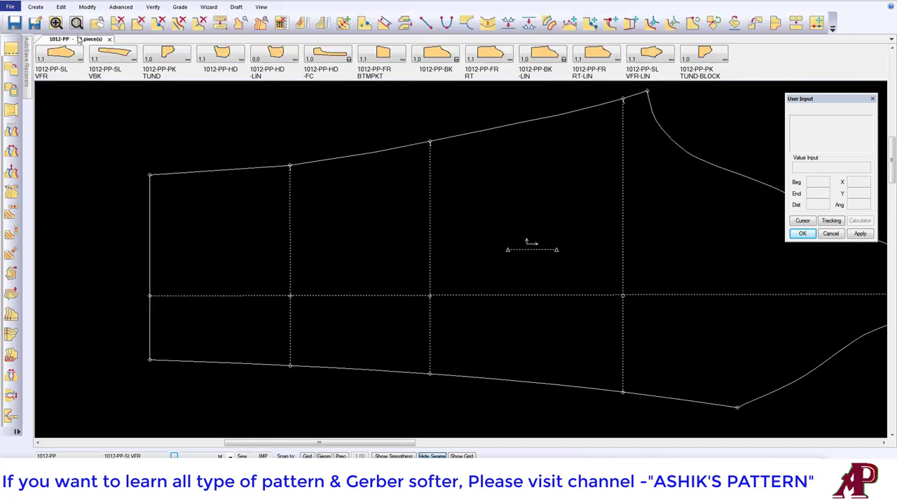
{"action": "left_click", "coordinate": [39, 7]}
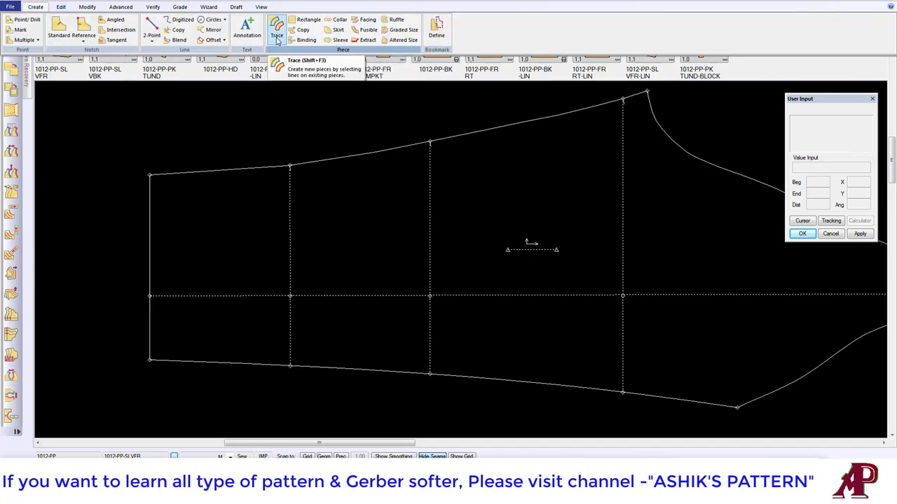
{"action": "left_click", "coordinate": [277, 40]}
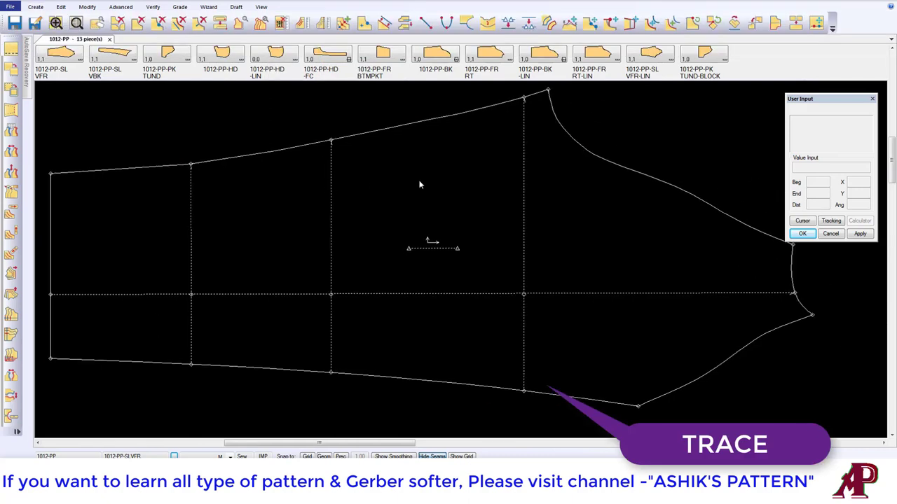
- Zoom out and shift the sleeve piece slightly to reveal neighbouring pieces
{"action": "scroll", "coordinate": [419, 184], "scroll_direction": "down", "scroll_amount": 1}
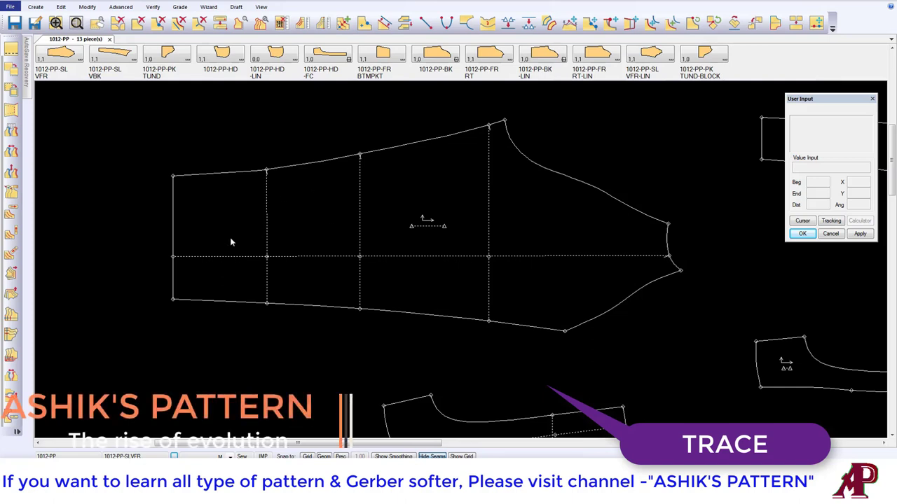
{"action": "left_click_drag", "start_coordinate": [302, 202], "coordinate": [313, 196]}
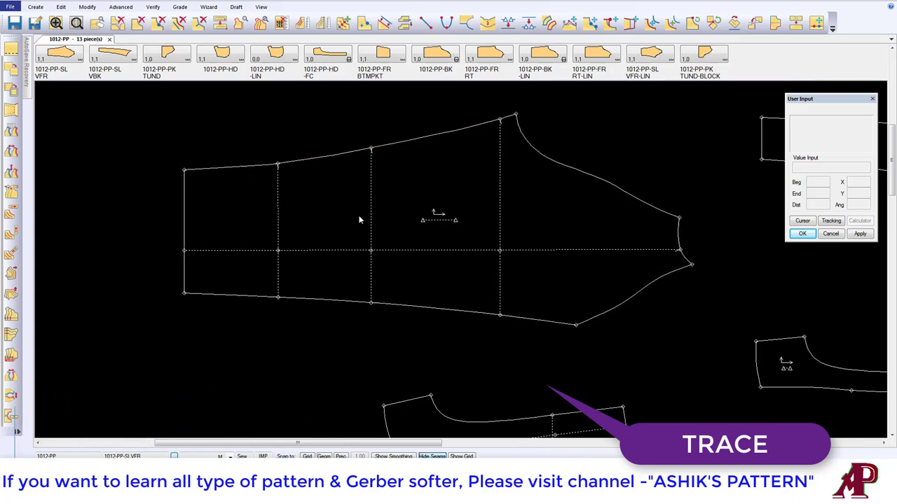
{"action": "left_click_drag", "start_coordinate": [388, 213], "coordinate": [390, 225]}
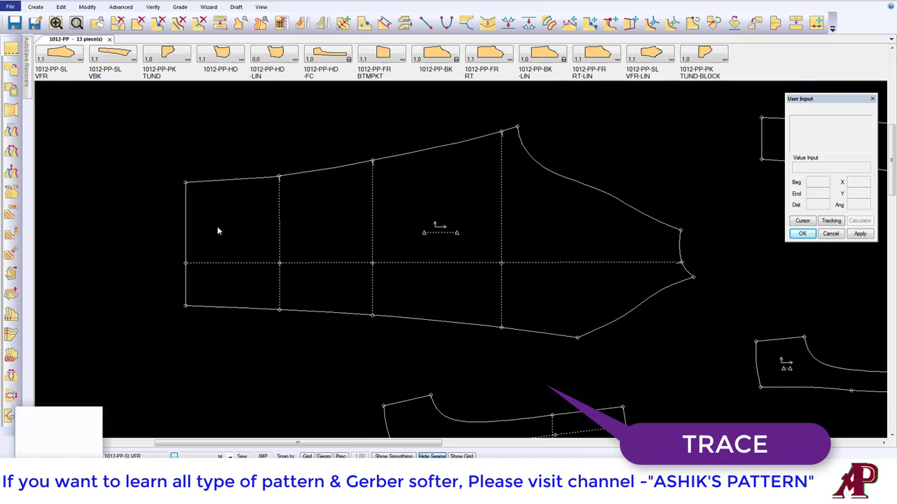
- Trace the sleeve's left-end top, bottom and lower-left edges as the perimeter
{"action": "left_click", "coordinate": [35, 7]}
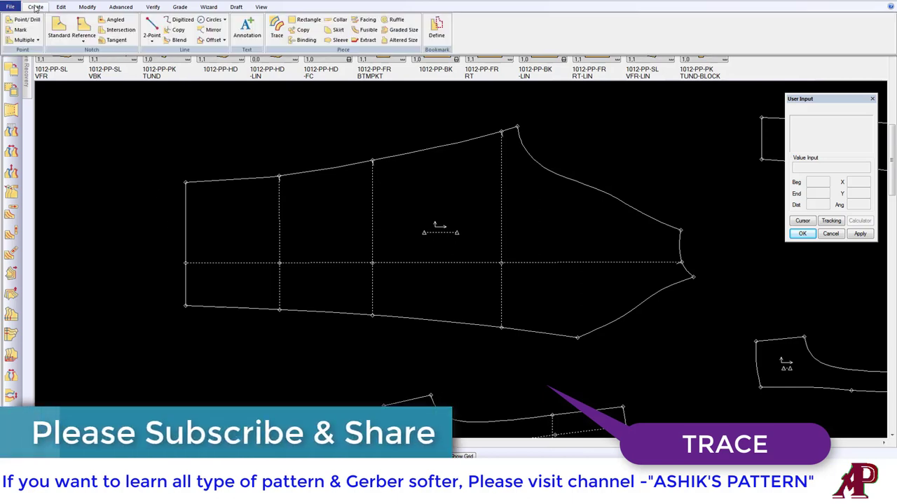
{"action": "left_click", "coordinate": [277, 26]}
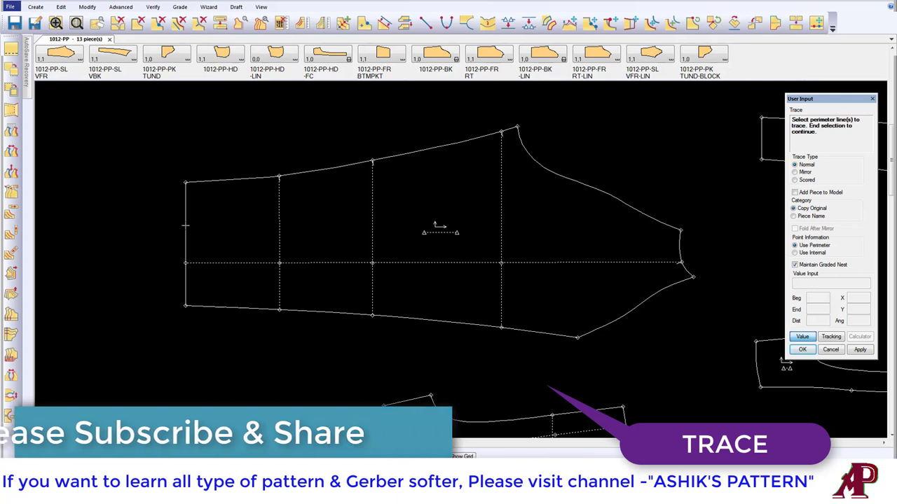
{"action": "left_click", "coordinate": [195, 181]}
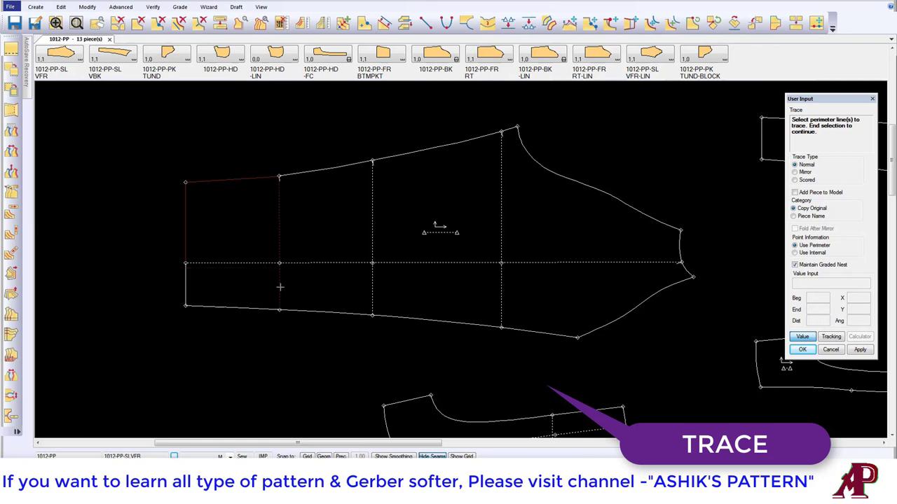
{"action": "left_click", "coordinate": [240, 311]}
{"action": "left_click", "coordinate": [188, 299]}
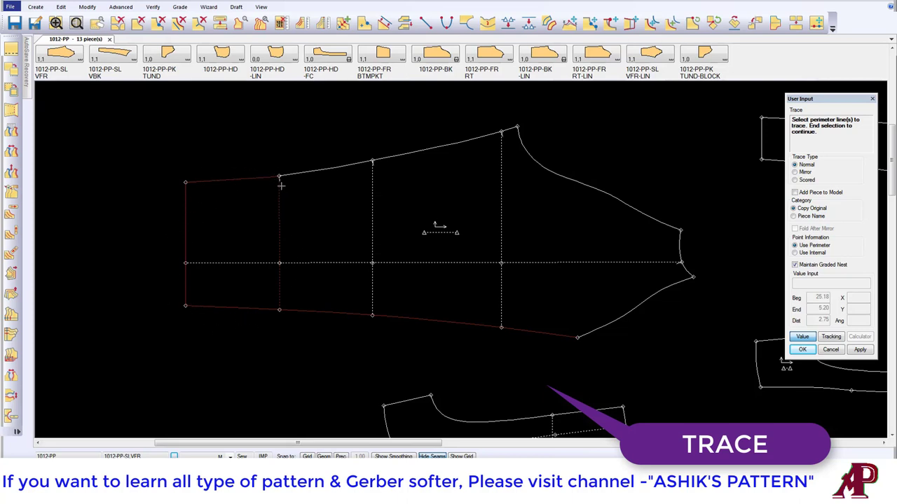
{"action": "right_click", "coordinate": [249, 204]}
{"action": "left_click", "coordinate": [250, 207]}
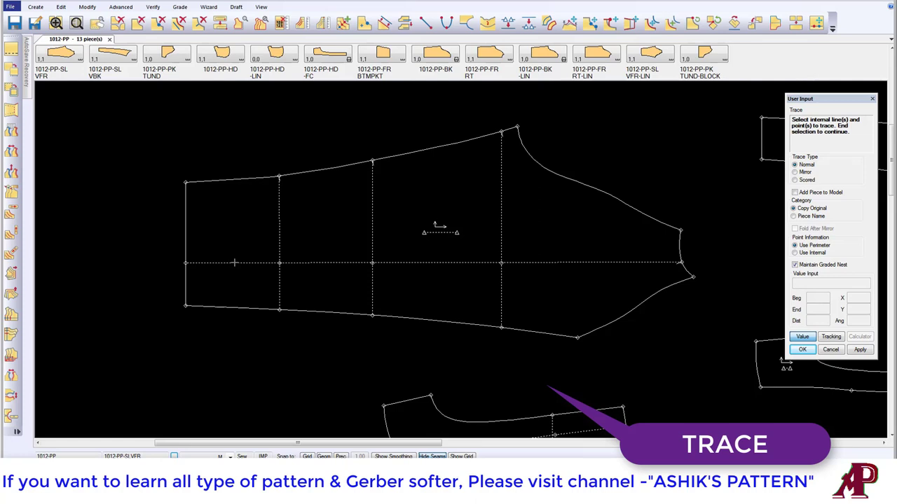
- Add the horizontal centre line as an internal line and finish the traced piece
{"action": "left_click", "coordinate": [234, 262]}
{"action": "right_click", "coordinate": [252, 200]}
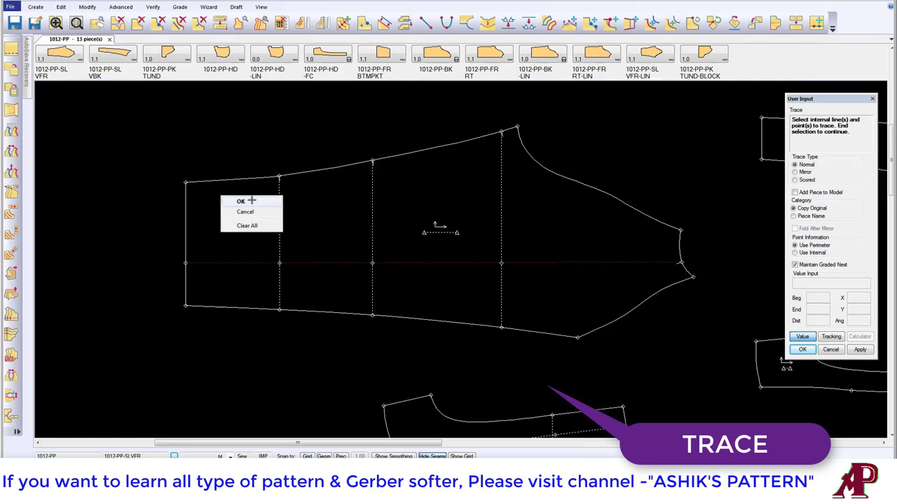
{"action": "left_click", "coordinate": [246, 202]}
{"action": "scroll", "coordinate": [286, 166], "scroll_direction": "down", "scroll_amount": 2}
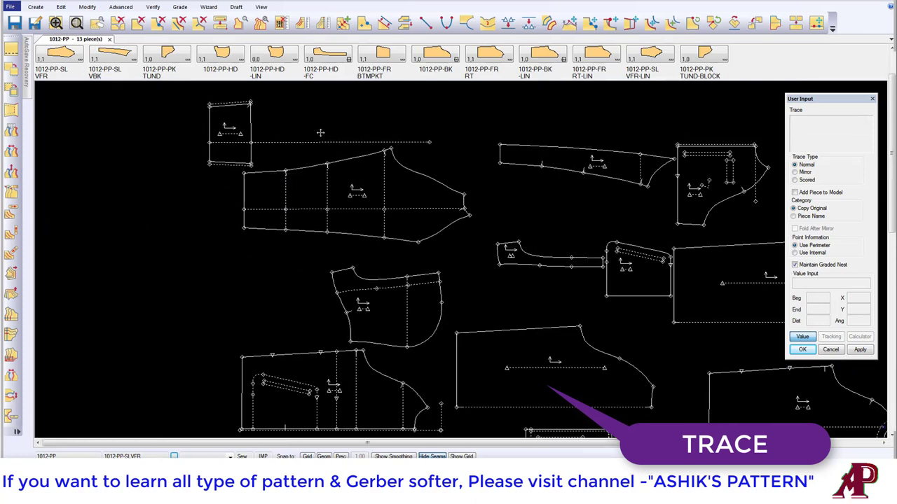
{"action": "right_click", "coordinate": [241, 119]}
{"action": "left_click", "coordinate": [247, 124]}
- Set the traced piece down above the sleeve and select it
{"action": "left_click", "coordinate": [212, 121]}
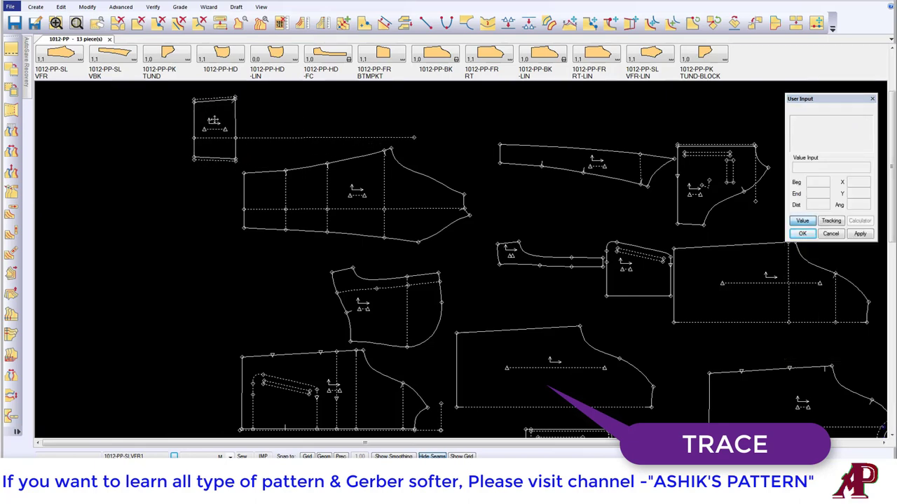
{"action": "scroll", "coordinate": [257, 206], "scroll_direction": "up", "scroll_amount": 3}
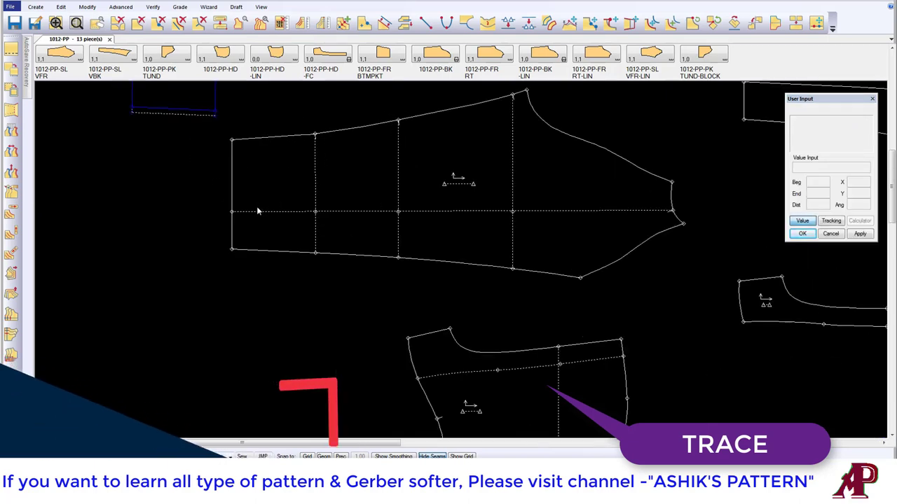
{"action": "scroll", "coordinate": [256, 210], "scroll_direction": "up", "scroll_amount": 2}
{"action": "scroll", "coordinate": [241, 189], "scroll_direction": "down", "scroll_amount": 4}
{"action": "left_click", "coordinate": [245, 132]}
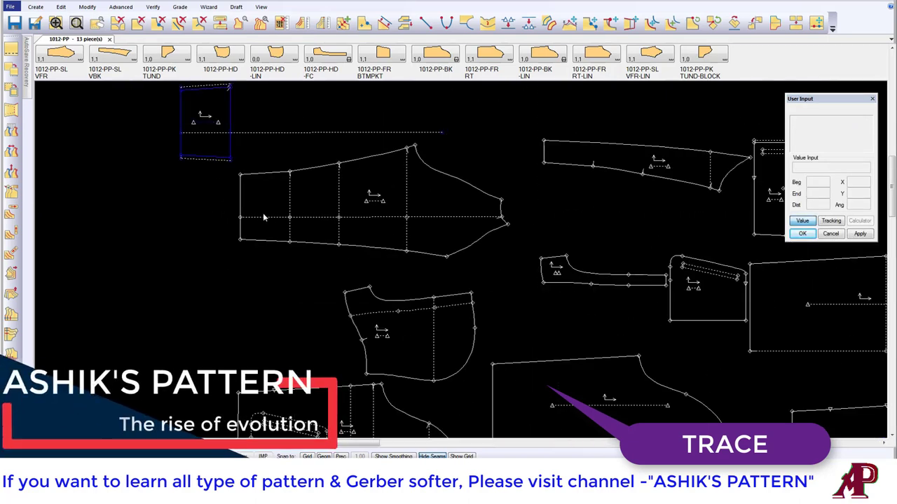
{"action": "scroll", "coordinate": [262, 212], "scroll_direction": "up", "scroll_amount": 2}
- Trace another piece from the sleeve's left-end and bottom edges
{"action": "left_click", "coordinate": [35, 7]}
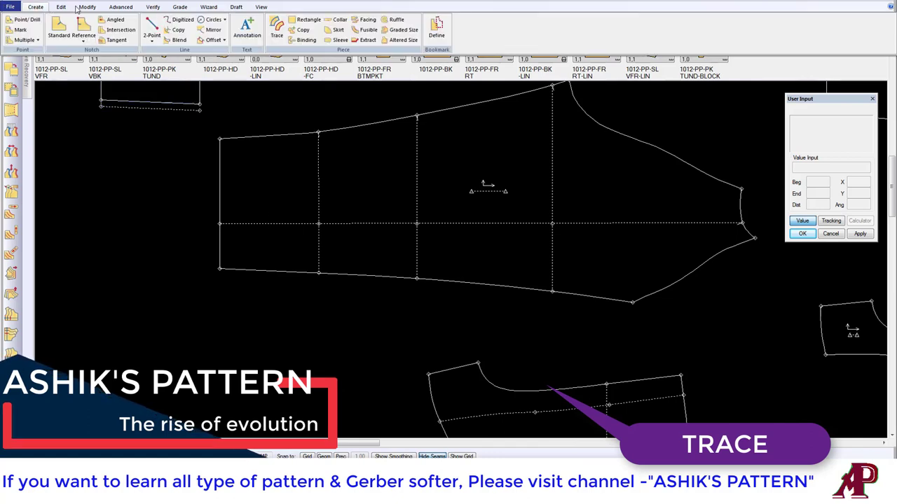
{"action": "left_click", "coordinate": [249, 32]}
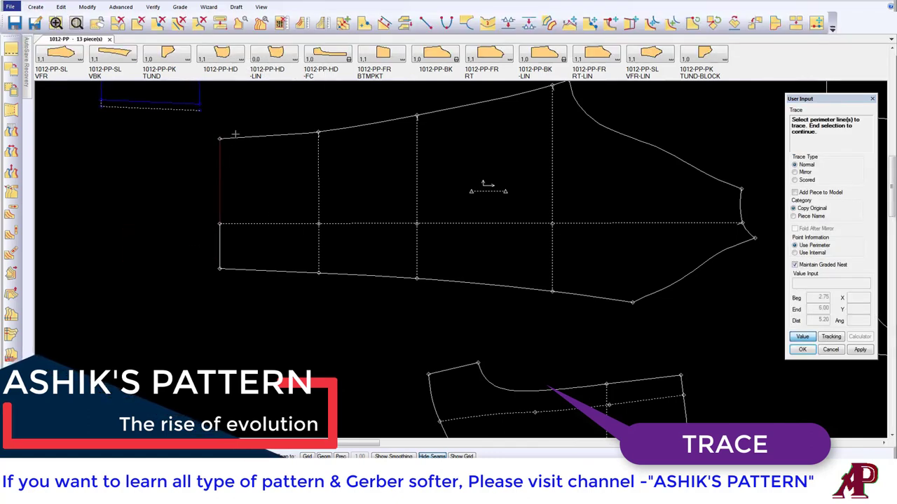
{"action": "left_click", "coordinate": [270, 135]}
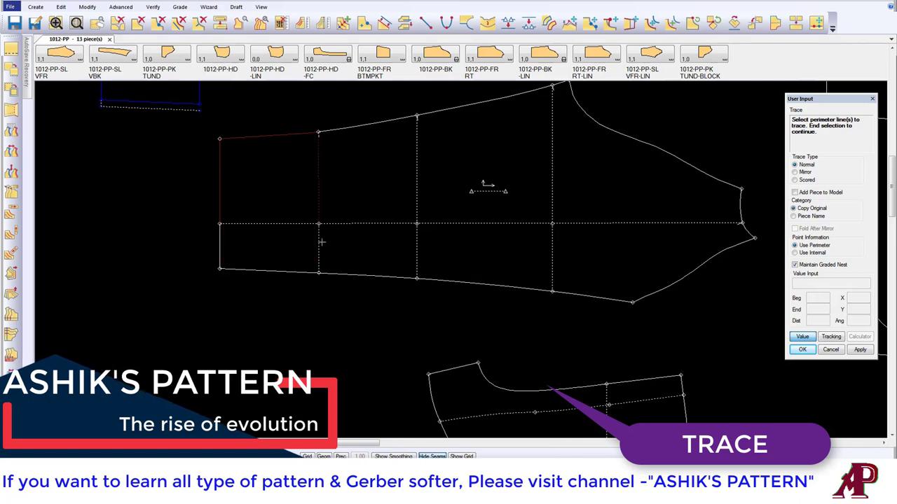
{"action": "left_click", "coordinate": [290, 271]}
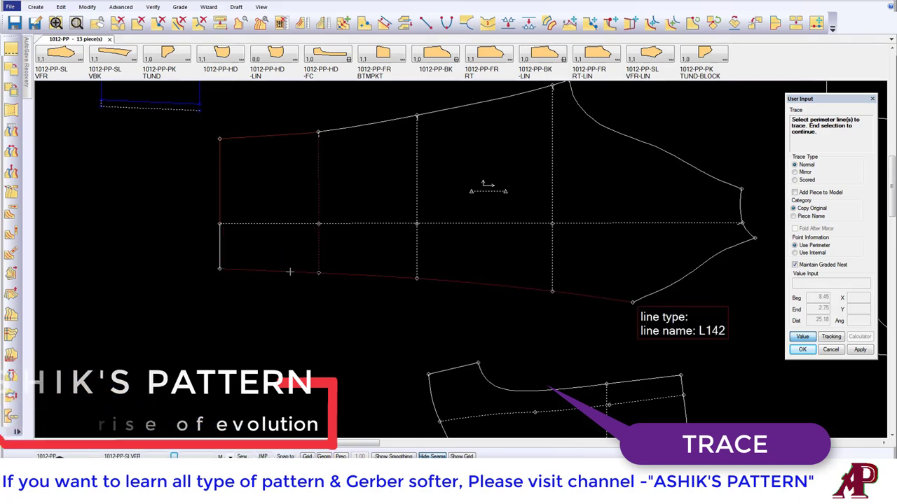
{"action": "right_click", "coordinate": [236, 196]}
{"action": "left_click", "coordinate": [238, 195]}
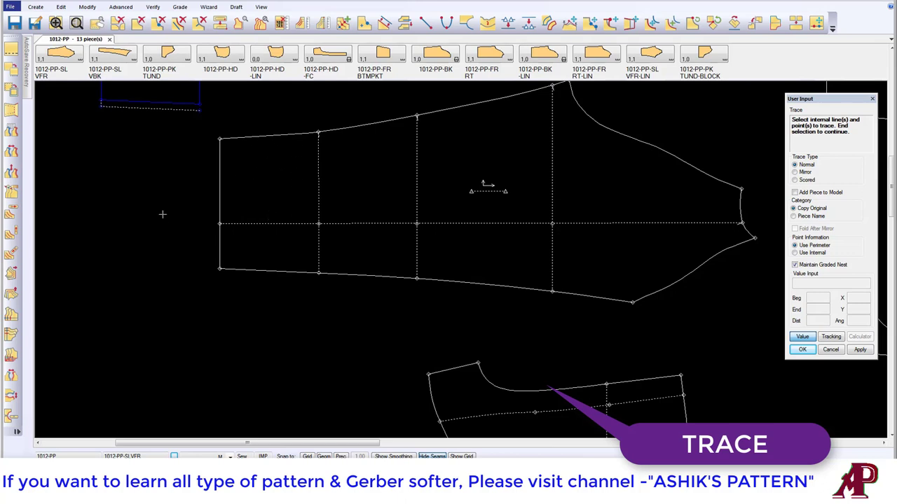
- Finish the trace and place the new rectangle left of the sleeve
{"action": "scroll", "coordinate": [238, 171], "scroll_direction": "up", "scroll_amount": 2}
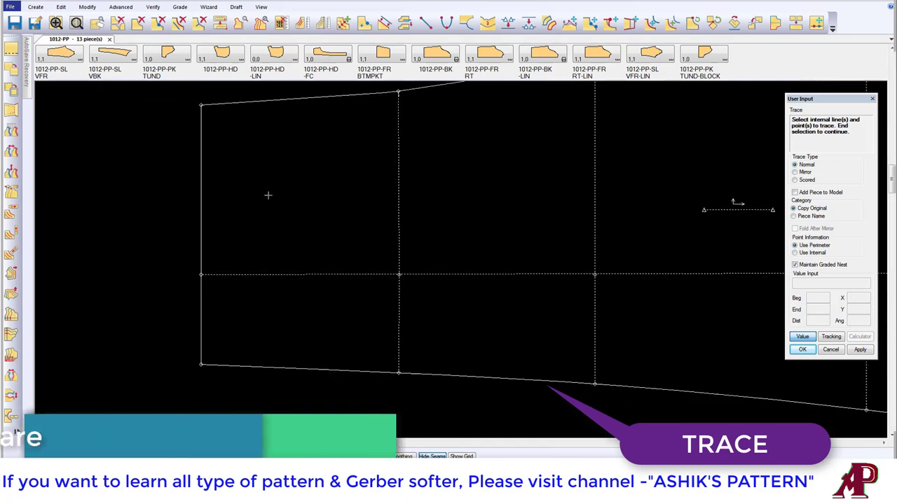
{"action": "right_click", "coordinate": [293, 185]}
{"action": "left_click", "coordinate": [293, 185]}
{"action": "scroll", "coordinate": [295, 189], "scroll_direction": "down", "scroll_amount": 2}
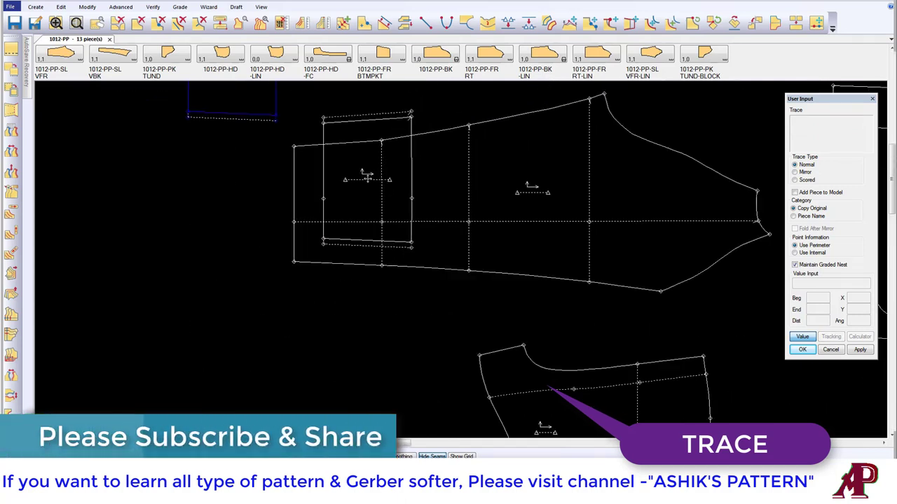
{"action": "left_click", "coordinate": [217, 209]}
{"action": "right_click", "coordinate": [223, 196]}
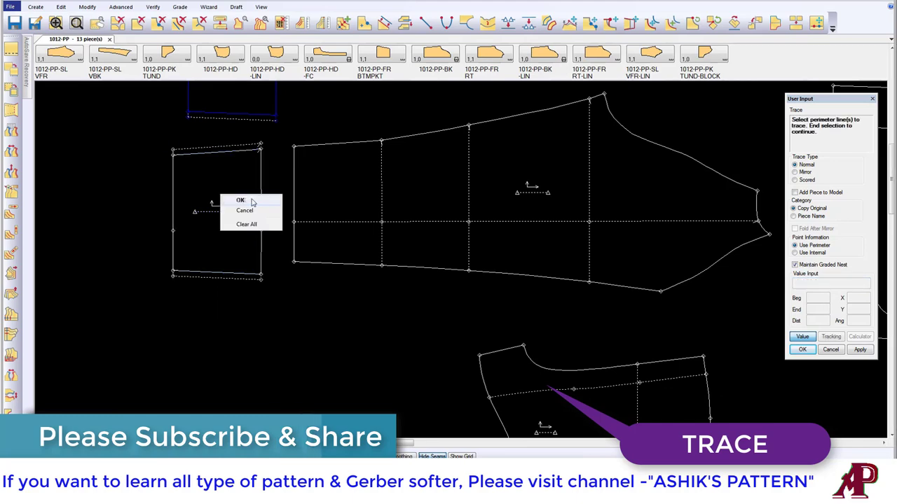
{"action": "left_click", "coordinate": [232, 199]}
{"action": "scroll", "coordinate": [253, 227], "scroll_direction": "down", "scroll_amount": 2}
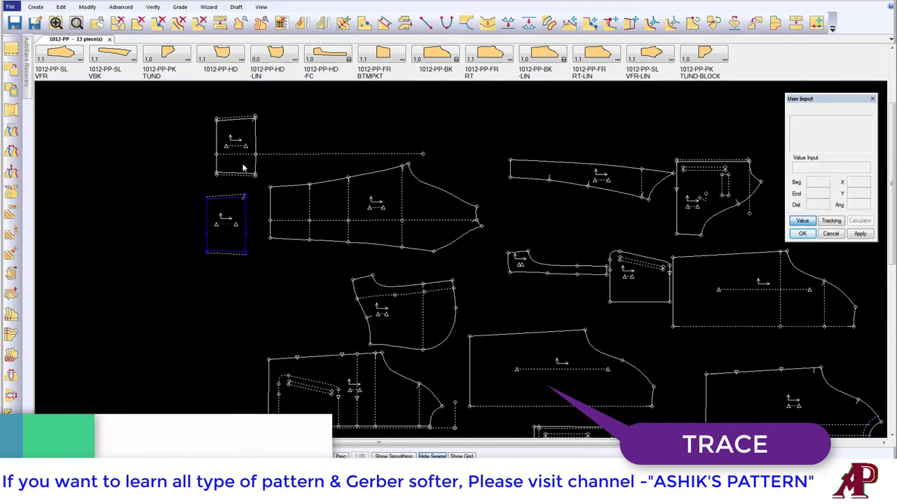
{"action": "scroll", "coordinate": [246, 170], "scroll_direction": "up", "scroll_amount": 2}
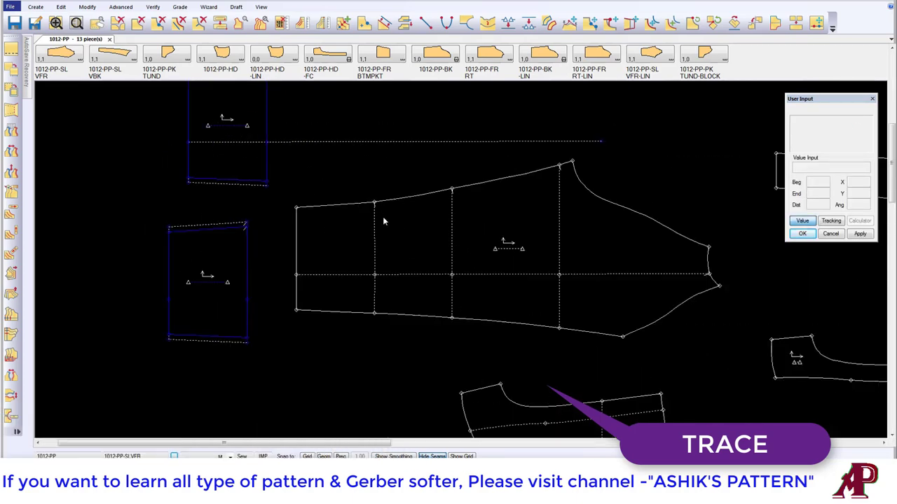
- Trace the full sleeve perimeter from its left, top and bottom edges
{"action": "left_click", "coordinate": [35, 7]}
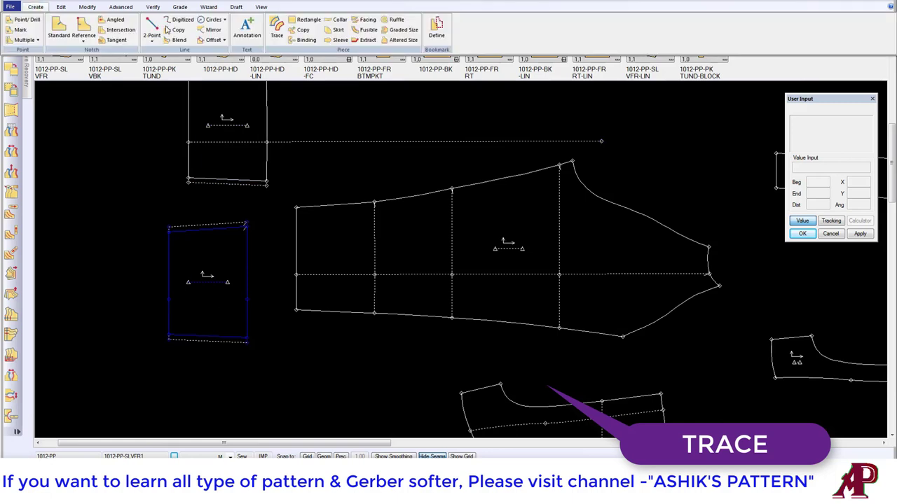
{"action": "left_click", "coordinate": [277, 28]}
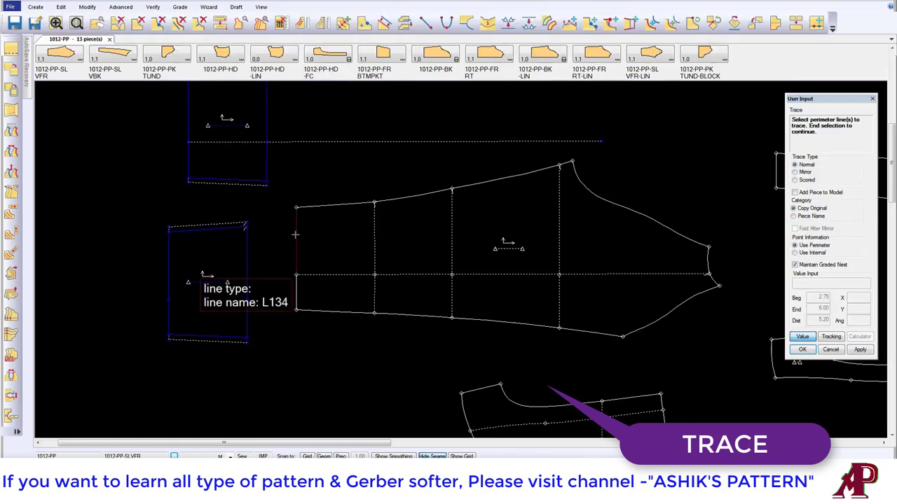
{"action": "left_click", "coordinate": [297, 239]}
{"action": "left_click", "coordinate": [400, 200]}
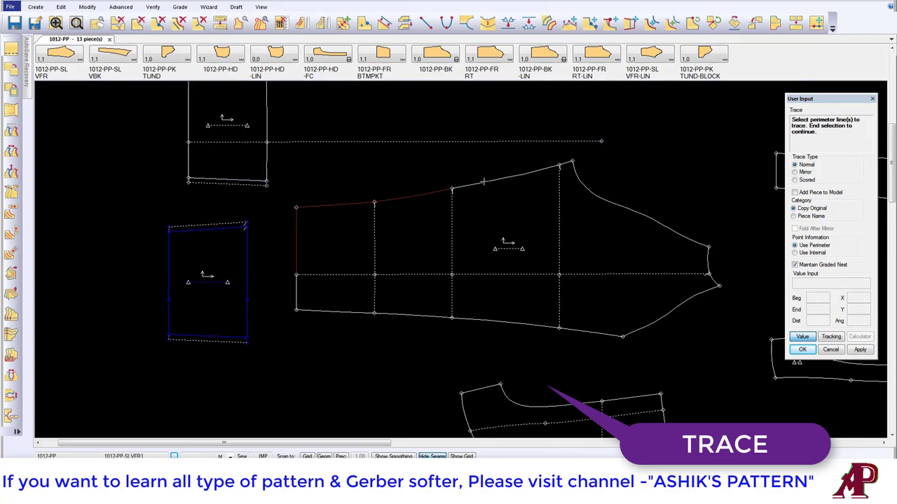
{"action": "left_click", "coordinate": [504, 180]}
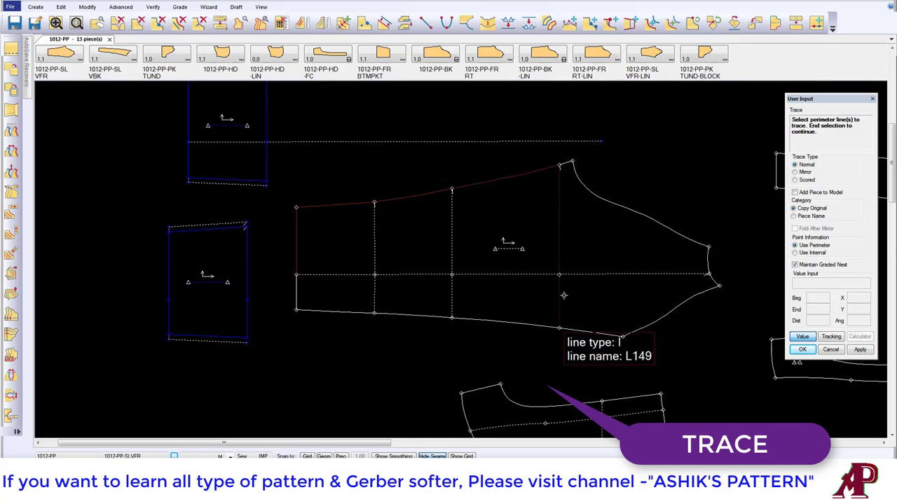
{"action": "left_click", "coordinate": [498, 322]}
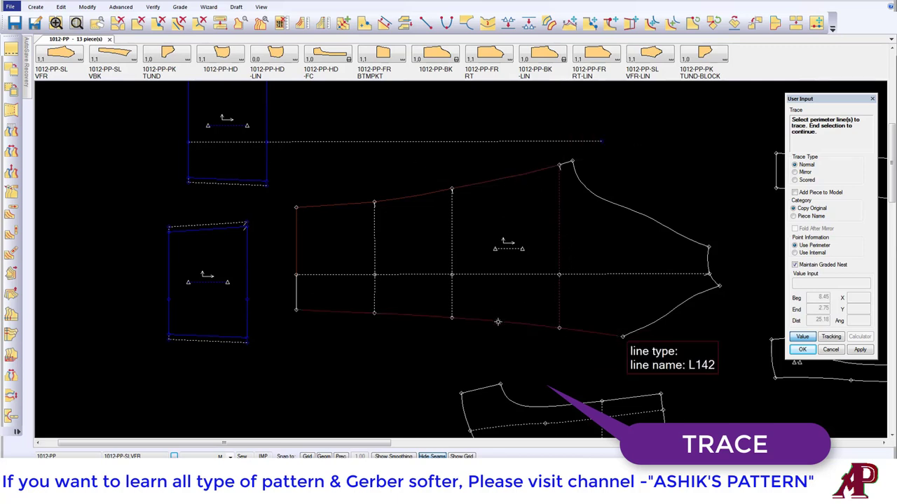
{"action": "left_click", "coordinate": [297, 302]}
{"action": "right_click", "coordinate": [418, 231]}
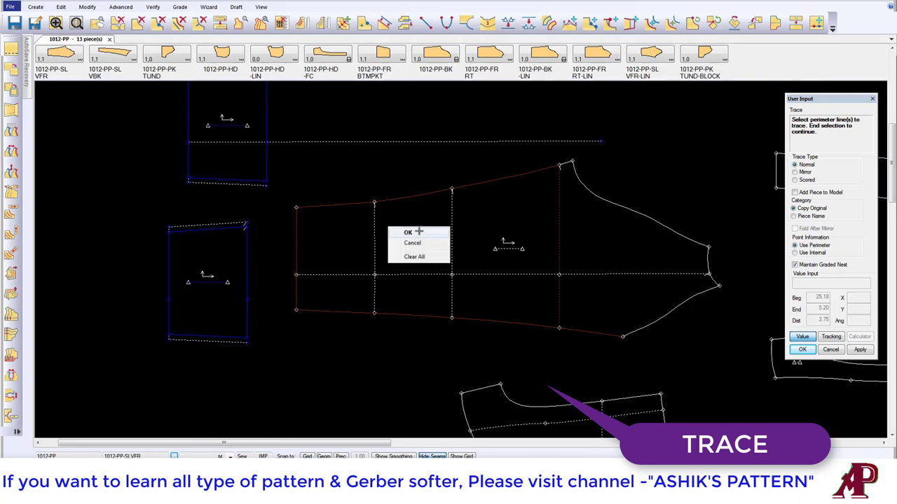
{"action": "left_click", "coordinate": [420, 232]}
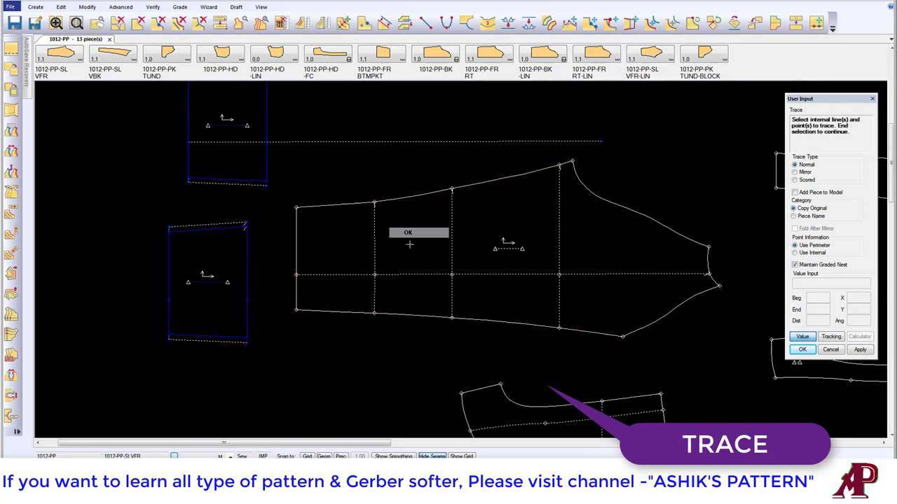
- Add the horizontal and vertical internal lines, place the copy, then undo it with Ctrl+Z
{"action": "left_click", "coordinate": [356, 274]}
{"action": "left_click", "coordinate": [452, 287]}
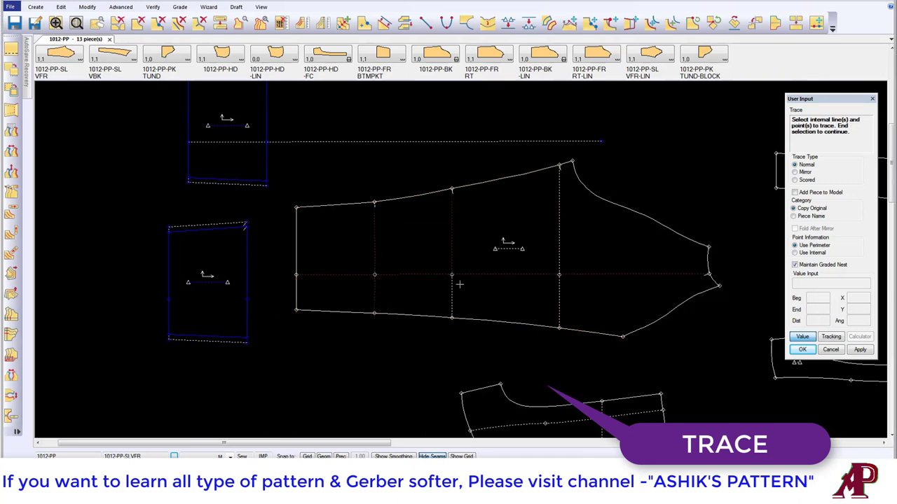
{"action": "right_click", "coordinate": [527, 205]}
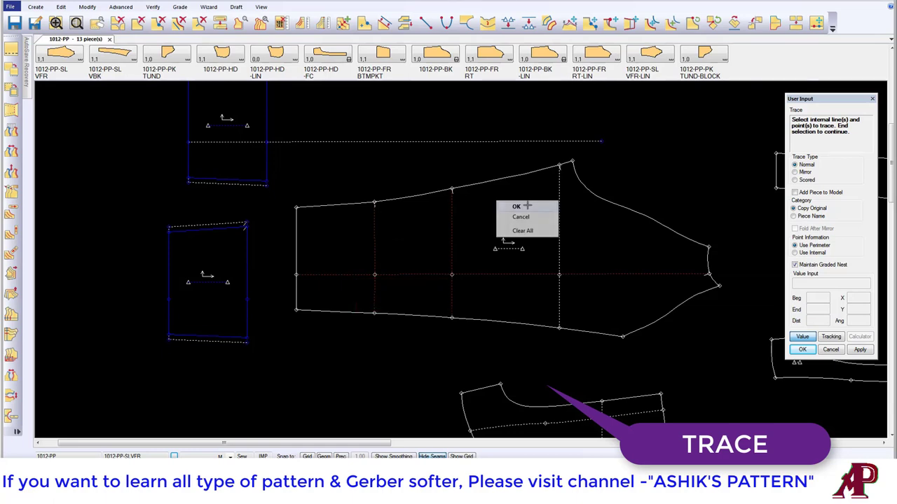
{"action": "left_click", "coordinate": [520, 208]}
{"action": "scroll", "coordinate": [508, 240], "scroll_direction": "down", "scroll_amount": 2}
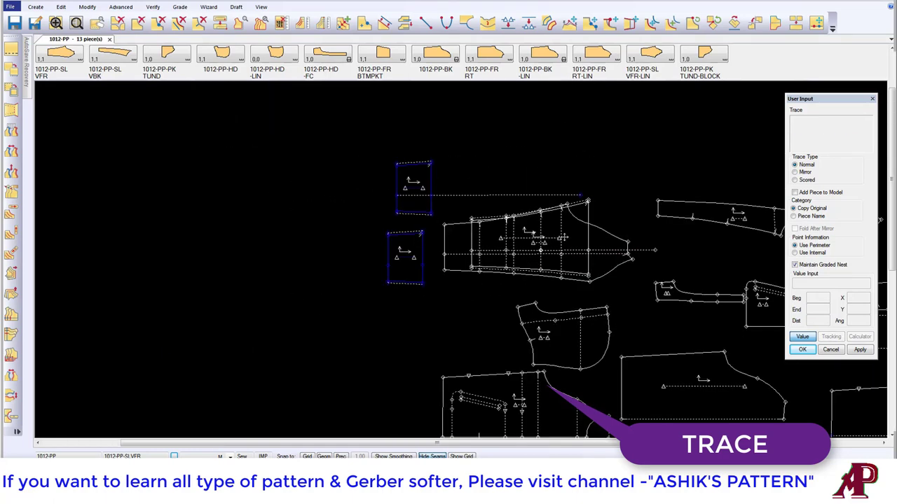
{"action": "scroll", "coordinate": [508, 241], "scroll_direction": "down", "scroll_amount": 2}
{"action": "right_click", "coordinate": [367, 199]}
{"action": "left_click", "coordinate": [396, 204]}
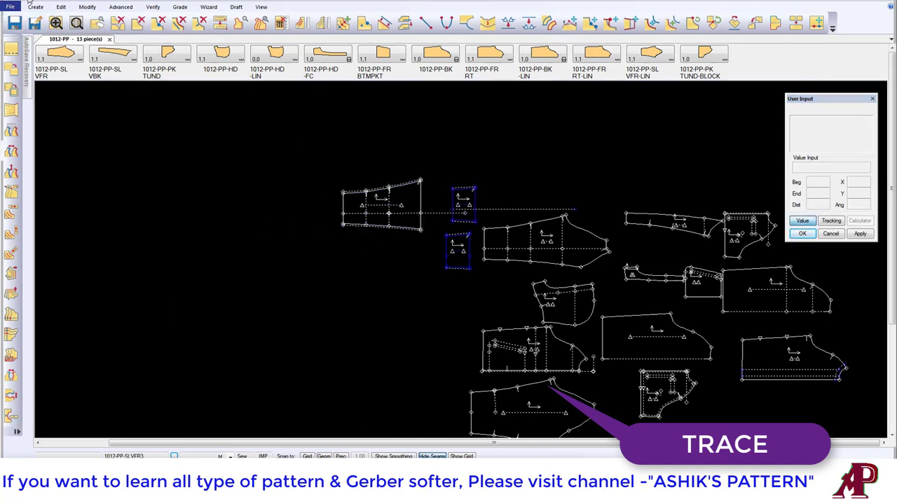
{"action": "key", "text": "ctrl+z"}
{"action": "key", "text": "ctrl+z"}
{"action": "key", "text": "ctrl+z"}
{"action": "key", "text": "ctrl+z"}
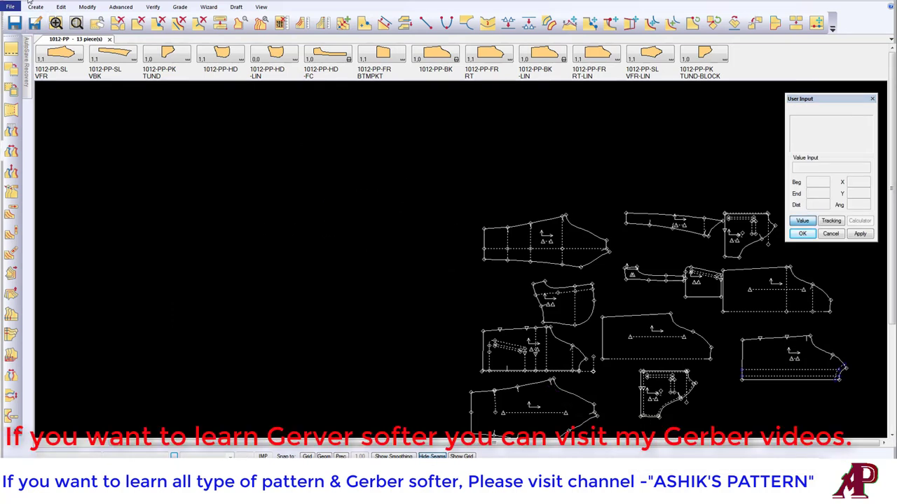
{"action": "left_click", "coordinate": [35, 7]}
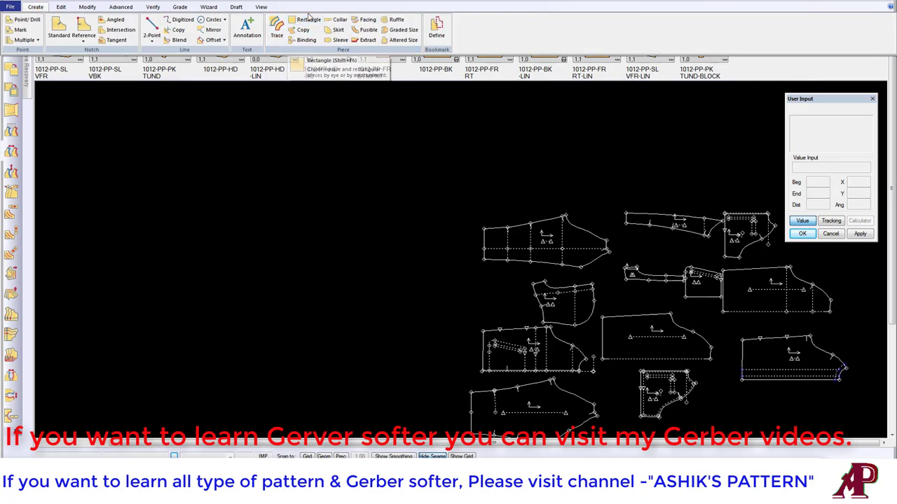
{"action": "left_click", "coordinate": [305, 22]}
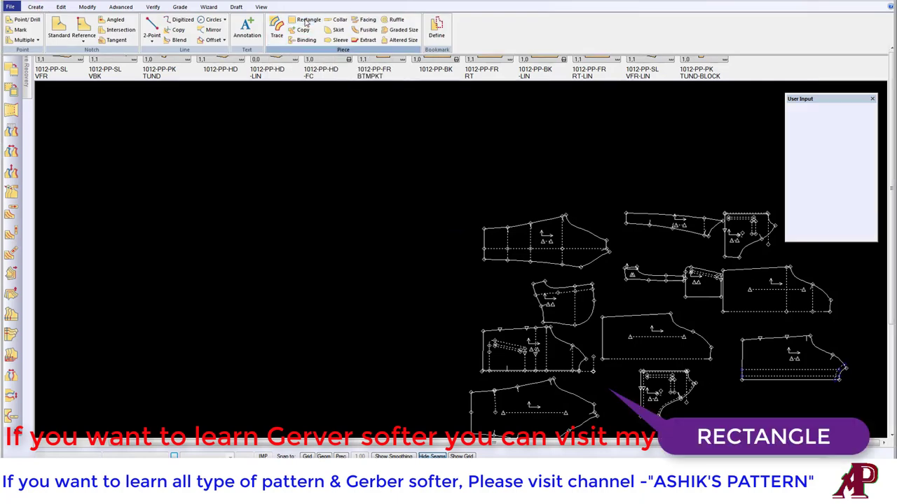
{"action": "left_click", "coordinate": [214, 182]}
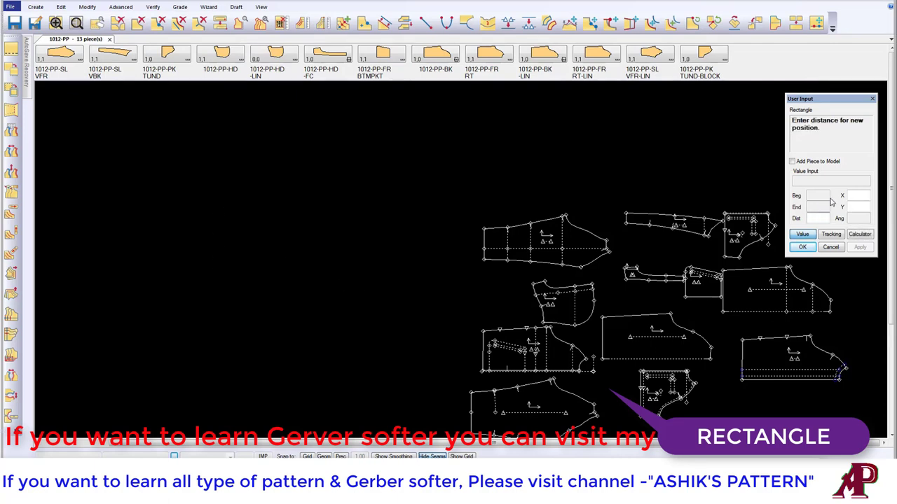
{"action": "left_click", "coordinate": [803, 247]}
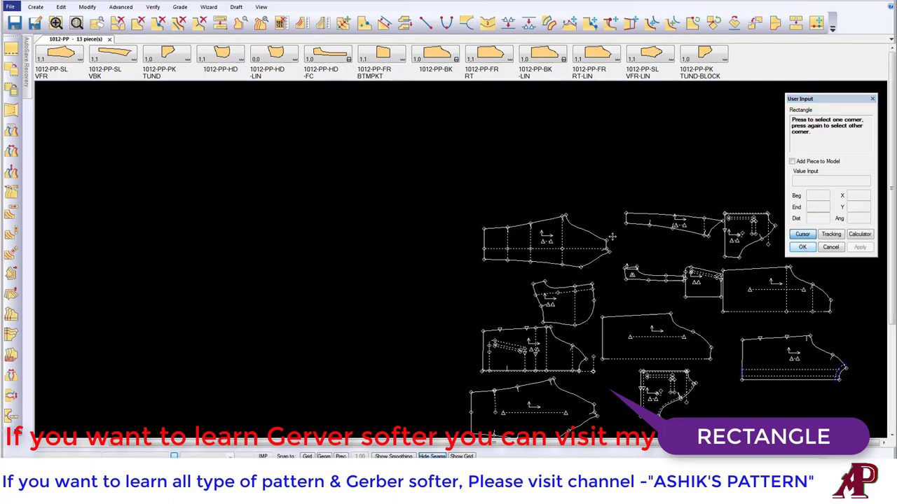
{"action": "left_click", "coordinate": [423, 325]}
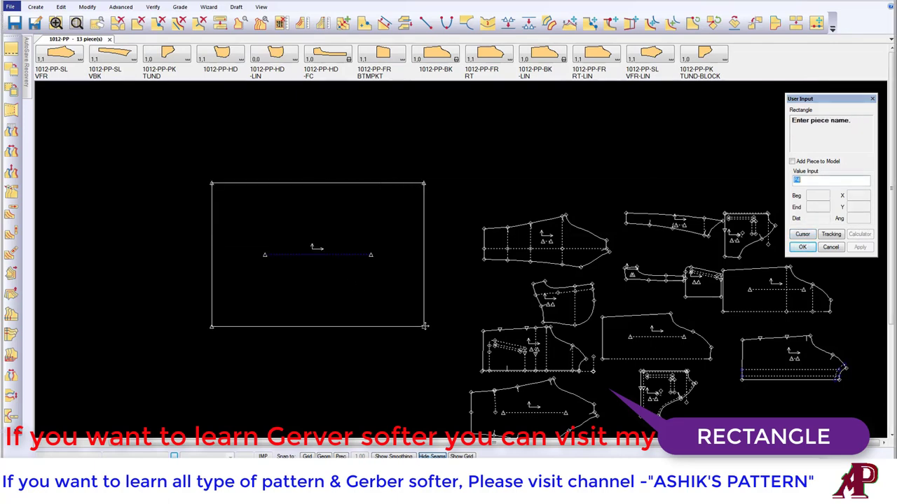
{"action": "right_click", "coordinate": [381, 222]}
{"action": "left_click", "coordinate": [374, 224]}
{"action": "right_click", "coordinate": [381, 222]}
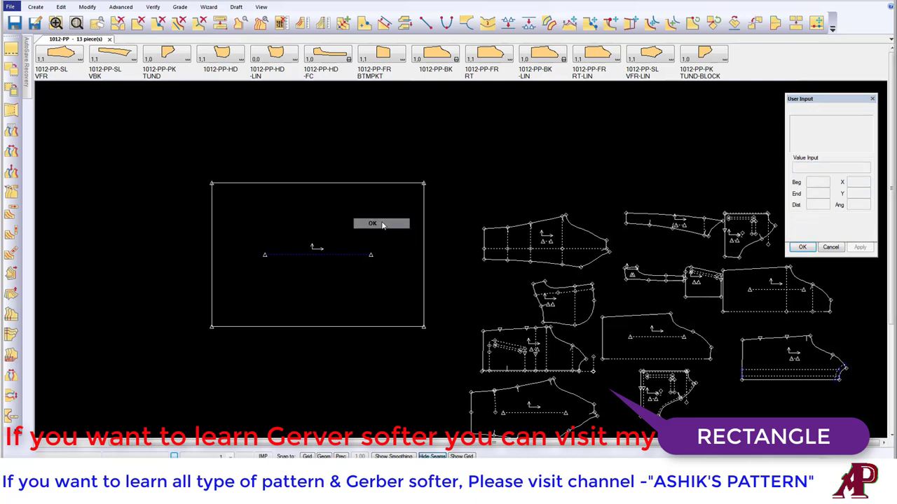
{"action": "left_click", "coordinate": [374, 223]}
{"action": "scroll", "coordinate": [353, 172], "scroll_direction": "up", "scroll_amount": 2}
{"action": "scroll", "coordinate": [360, 178], "scroll_direction": "down", "scroll_amount": 2}
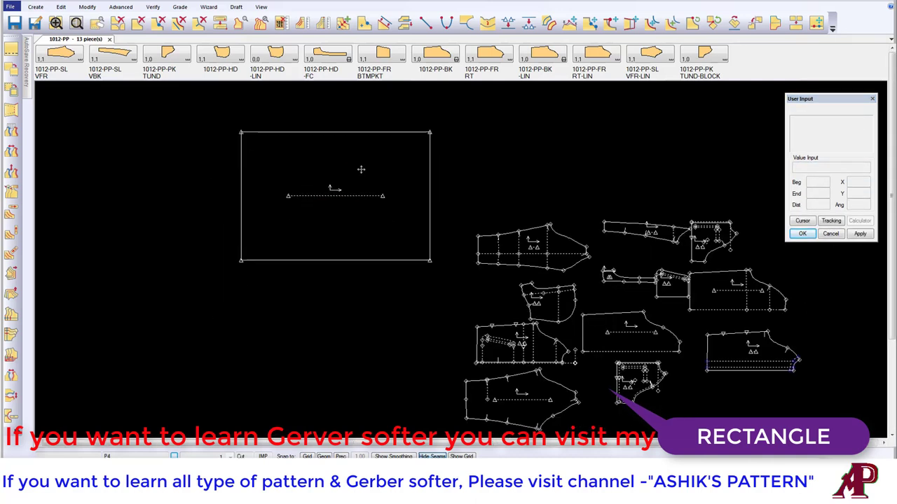
{"action": "scroll", "coordinate": [337, 165], "scroll_direction": "up", "scroll_amount": 2}
{"action": "left_click", "coordinate": [369, 151]}
{"action": "right_click", "coordinate": [370, 151]}
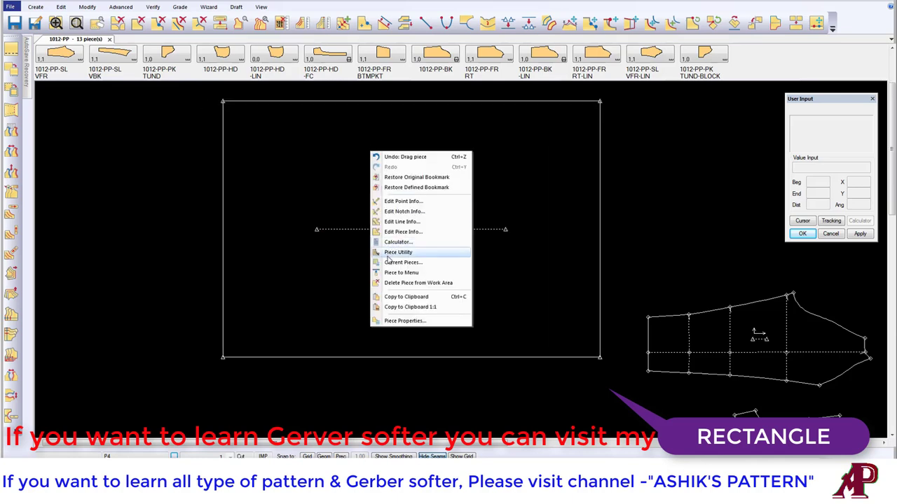
{"action": "left_click", "coordinate": [399, 284]}
{"action": "left_click", "coordinate": [35, 7]}
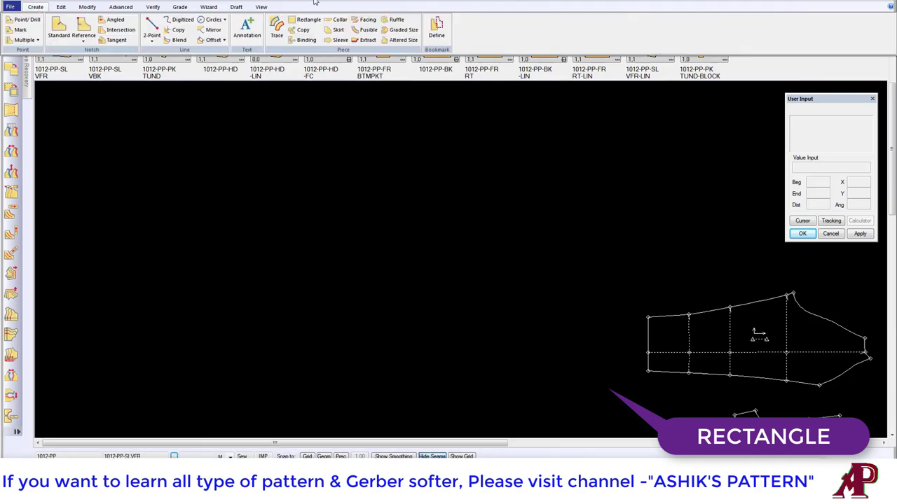
{"action": "left_click", "coordinate": [307, 17]}
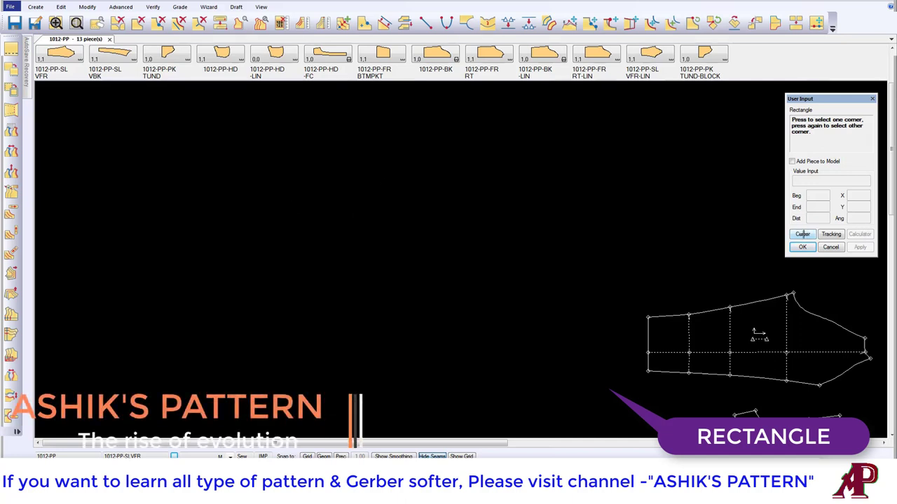
{"action": "left_click", "coordinate": [260, 194]}
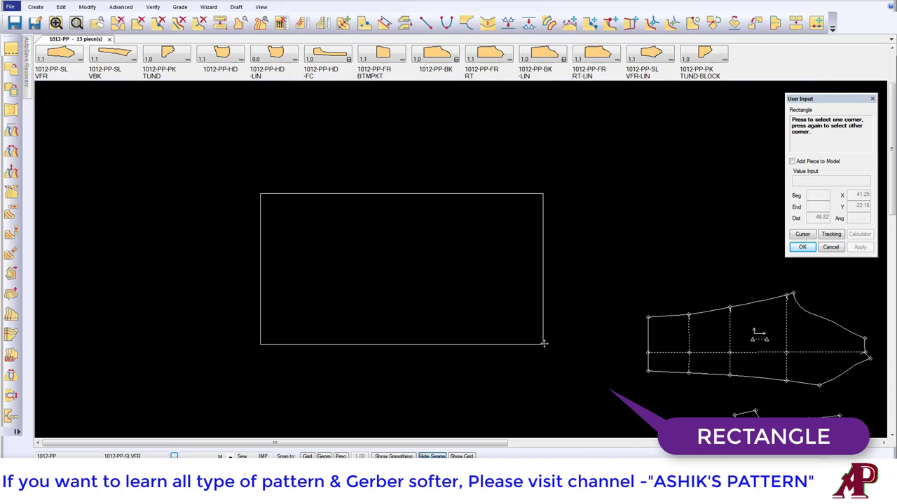
{"action": "left_click", "coordinate": [544, 343]}
{"action": "right_click", "coordinate": [587, 257]}
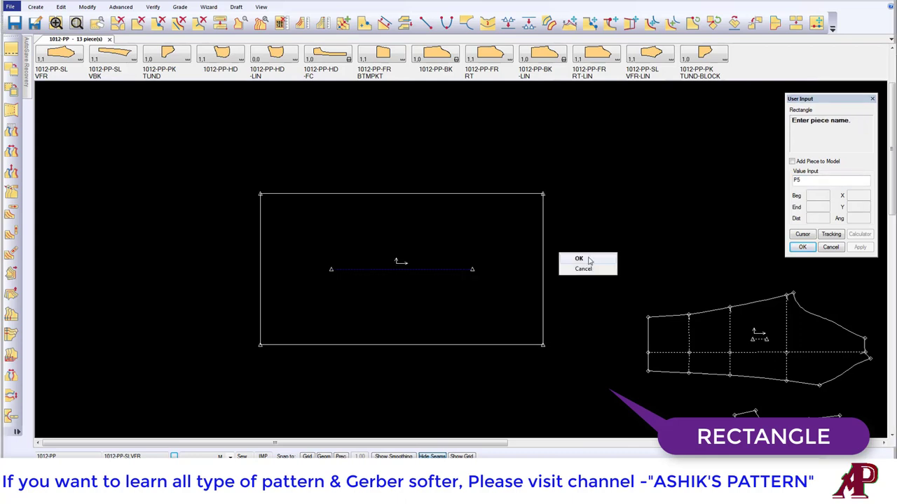
{"action": "left_click", "coordinate": [587, 258]}
{"action": "right_click", "coordinate": [588, 258]}
{"action": "left_click", "coordinate": [587, 258]}
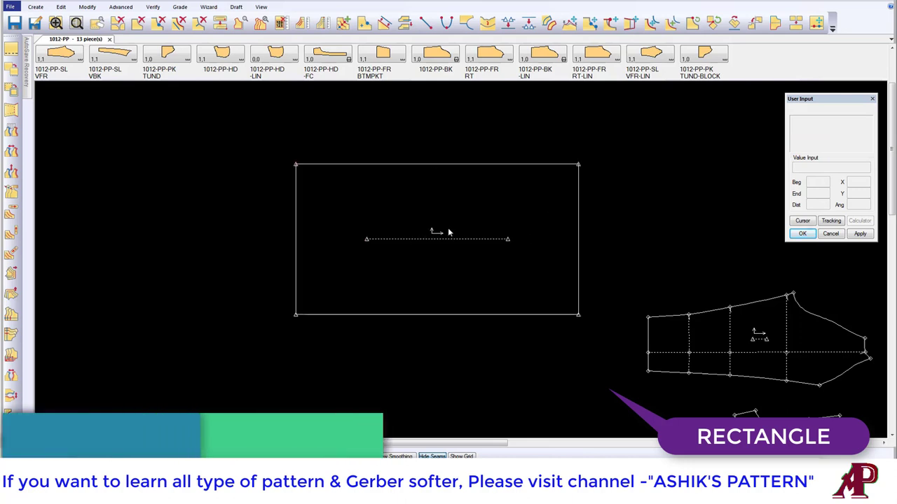
{"action": "left_click_drag", "start_coordinate": [449, 232], "coordinate": [409, 220]}
{"action": "right_click", "coordinate": [406, 201]}
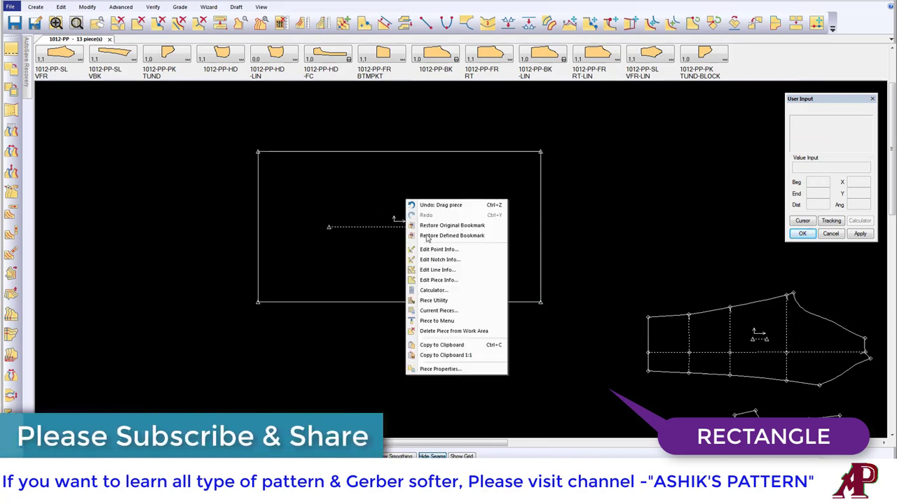
{"action": "left_click", "coordinate": [448, 330]}
- Create a 10 × 10 square rectangle piece, P6, with the default name
{"action": "left_click", "coordinate": [35, 7]}
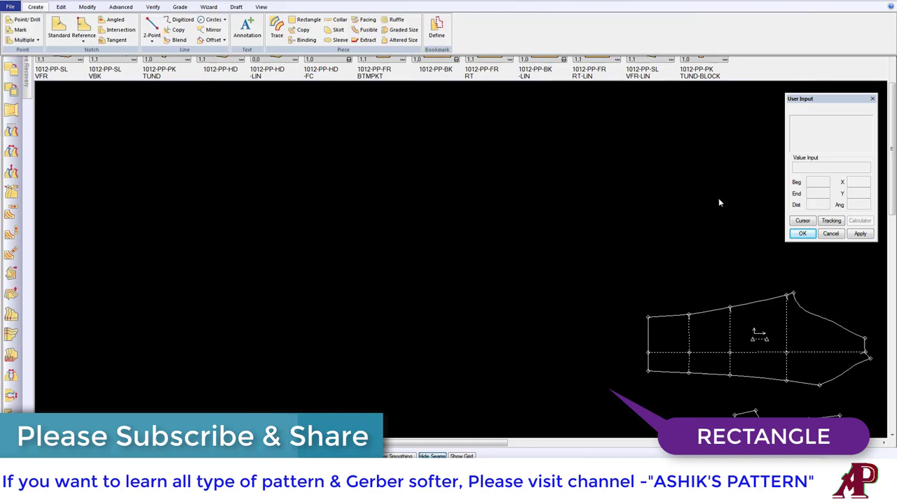
{"action": "left_click", "coordinate": [306, 20]}
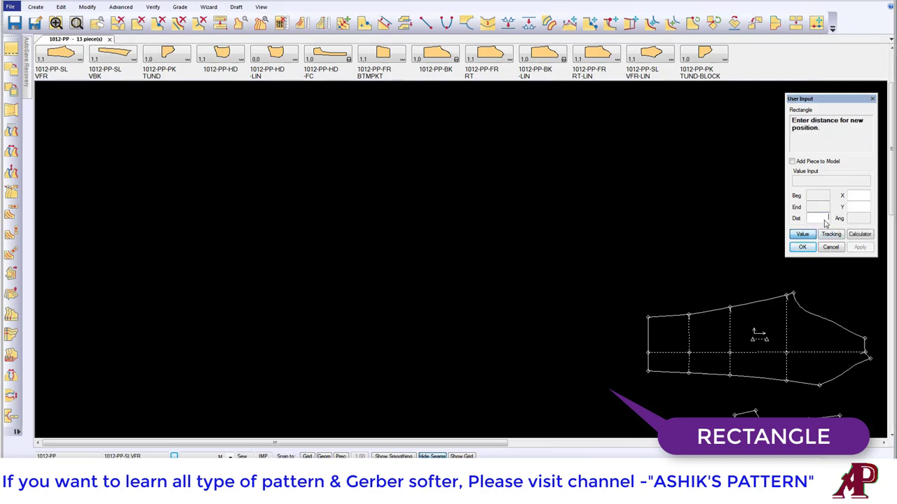
{"action": "left_click", "coordinate": [855, 198]}
{"action": "type", "text": "10"}
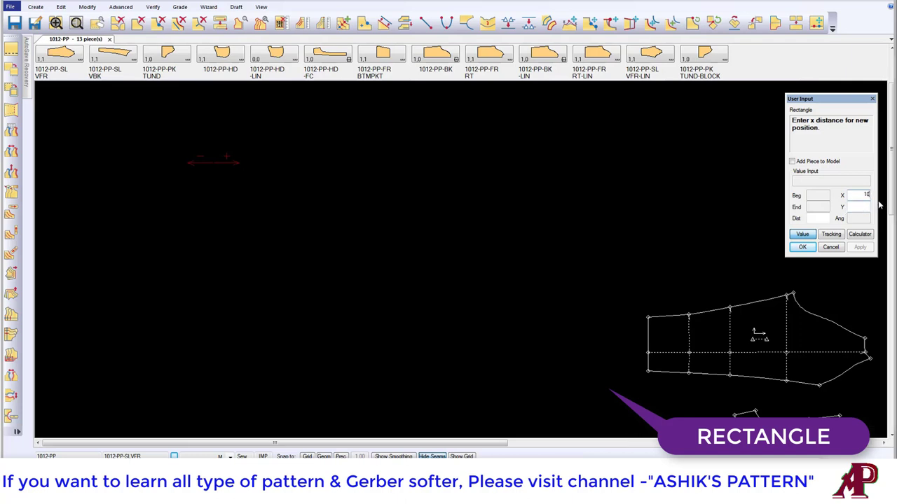
{"action": "key", "text": "Return"}
{"action": "type", "text": "10"}
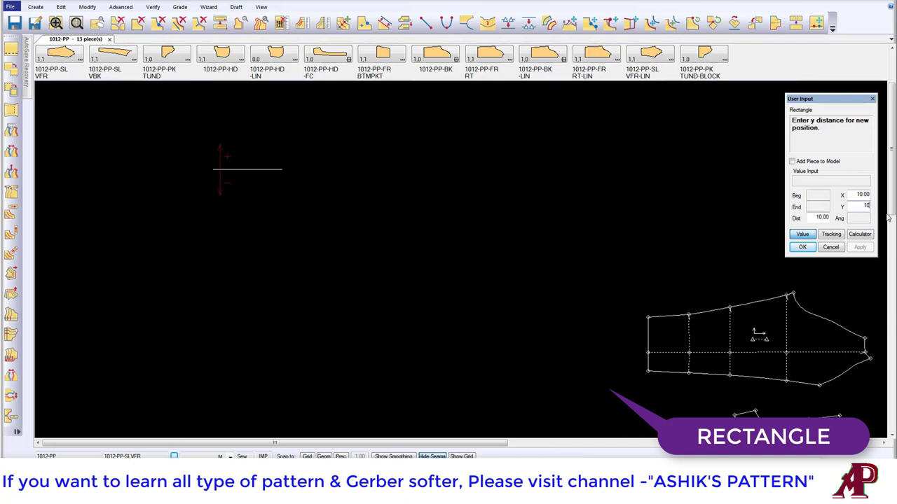
{"action": "key", "text": "Return"}
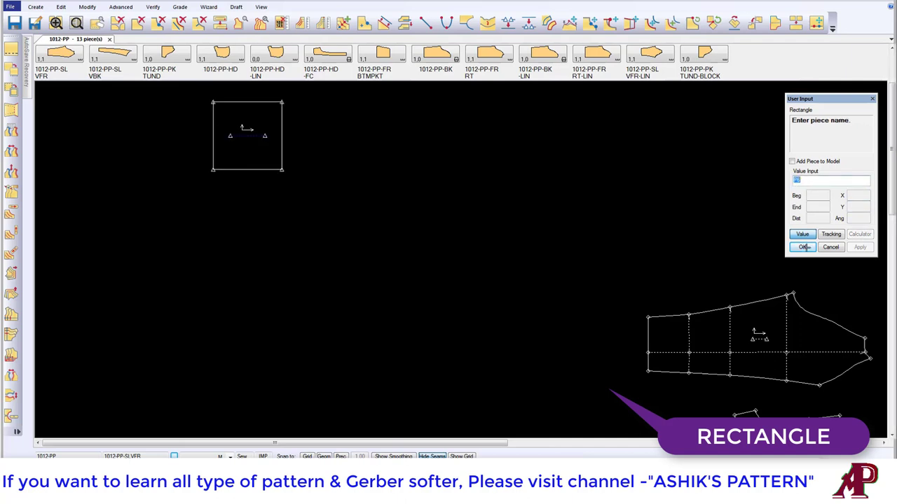
{"action": "left_click", "coordinate": [803, 248]}
{"action": "right_click", "coordinate": [506, 203]}
{"action": "left_click", "coordinate": [494, 203]}
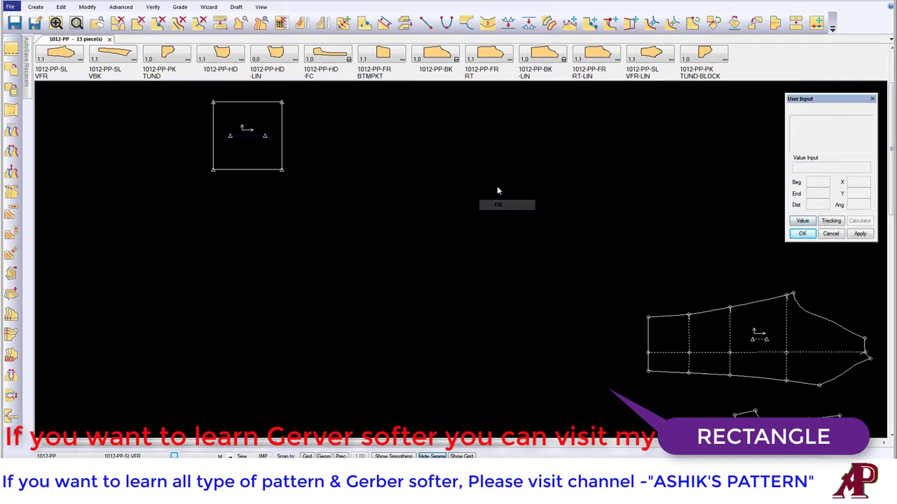
- Move the square aside, then delete it from the work area
{"action": "scroll", "coordinate": [374, 175], "scroll_direction": "up", "scroll_amount": 2}
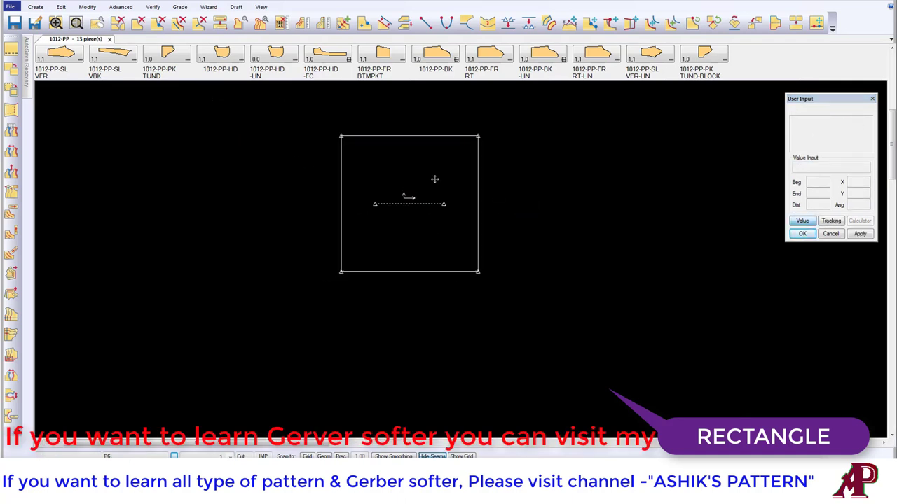
{"action": "left_click_drag", "start_coordinate": [435, 184], "coordinate": [475, 195]}
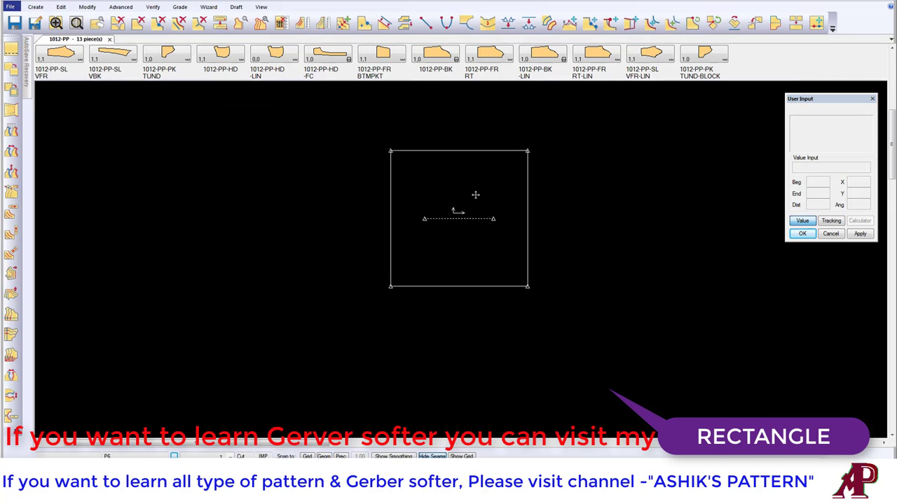
{"action": "left_click", "coordinate": [138, 23]}
{"action": "left_click", "coordinate": [494, 198]}
{"action": "right_click", "coordinate": [446, 168]}
{"action": "left_click", "coordinate": [476, 175]}
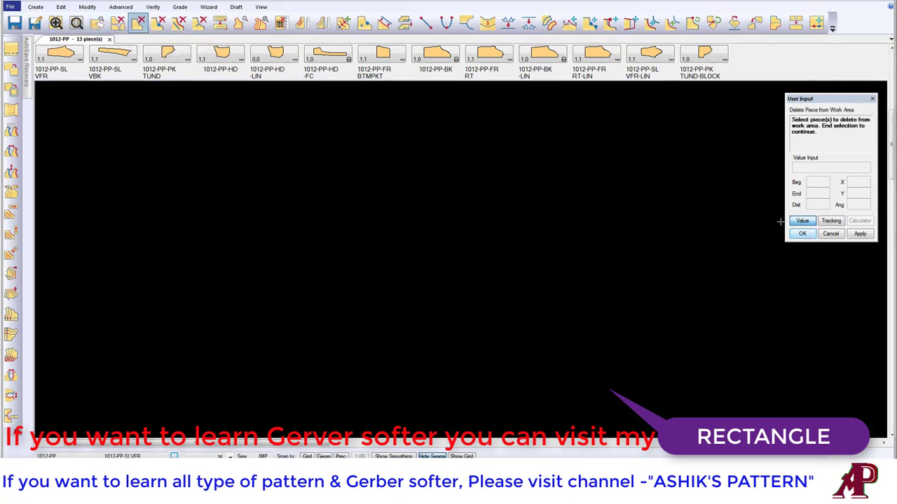
- Start a rectangle piece and set its first and opposite corners
{"action": "left_click", "coordinate": [802, 221]}
{"action": "left_click", "coordinate": [35, 7]}
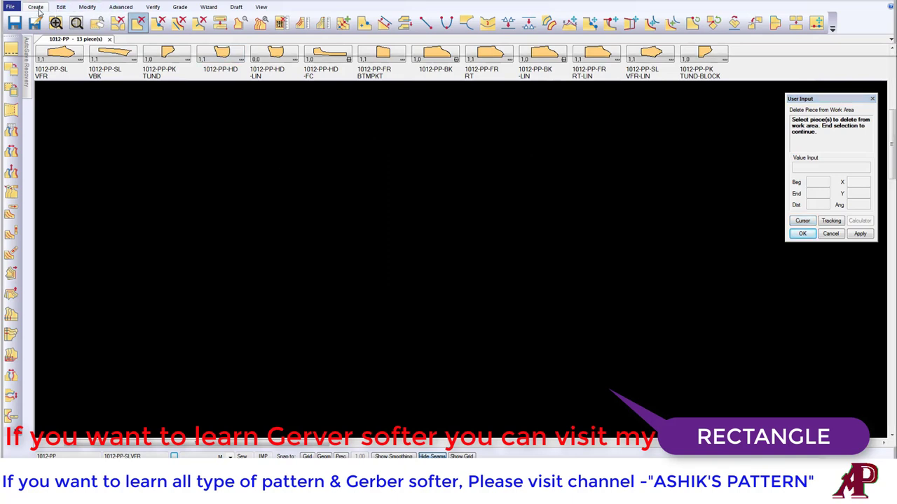
{"action": "left_click", "coordinate": [307, 20]}
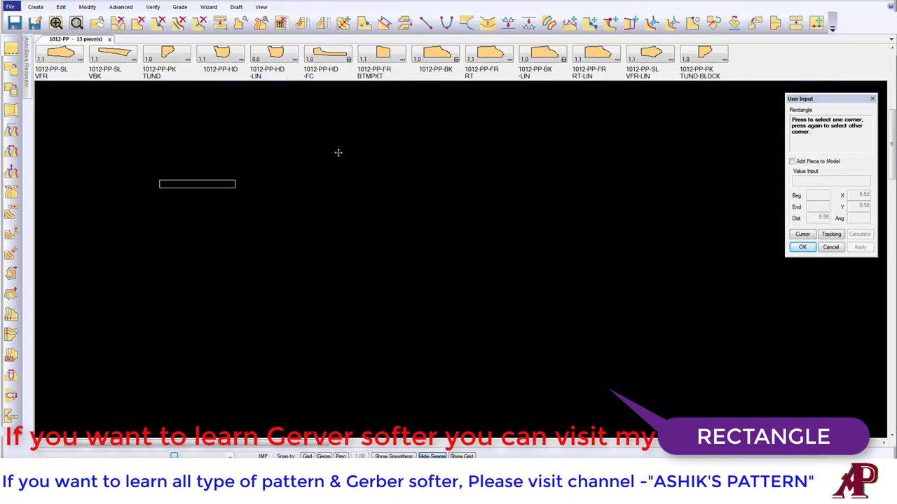
{"action": "left_click", "coordinate": [406, 218]}
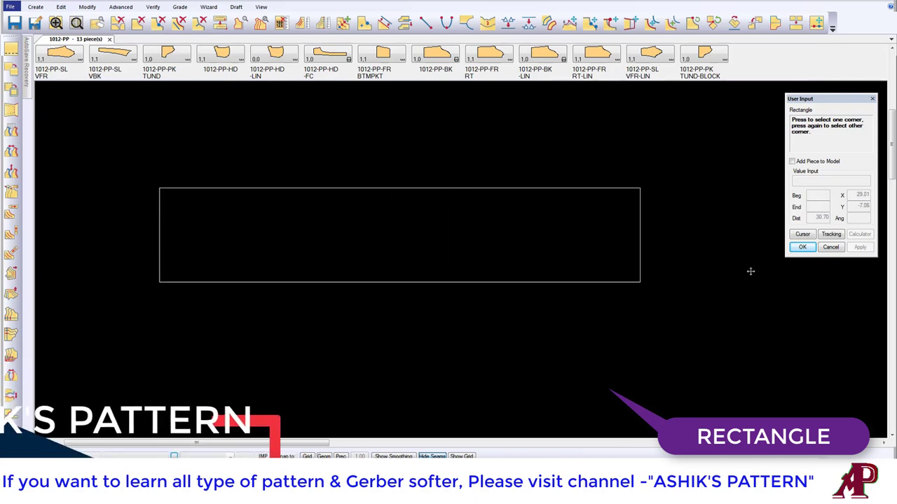
{"action": "left_click", "coordinate": [802, 234]}
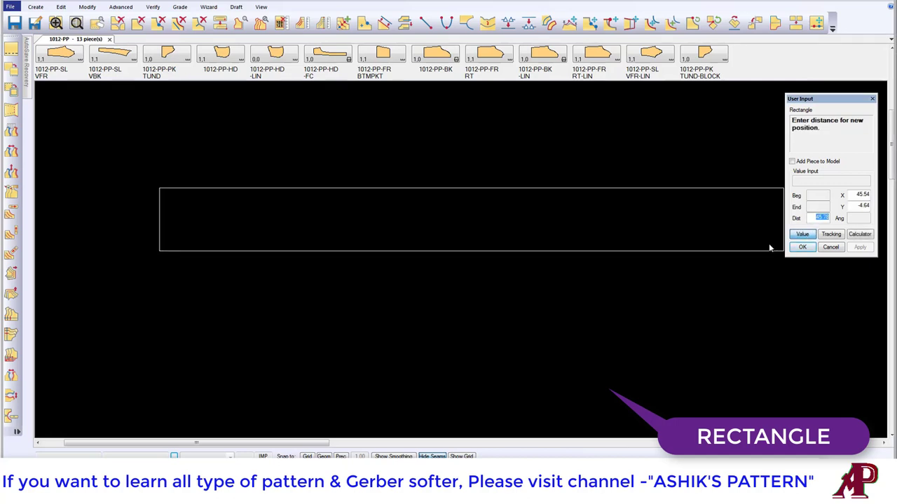
{"action": "left_click", "coordinate": [869, 199]}
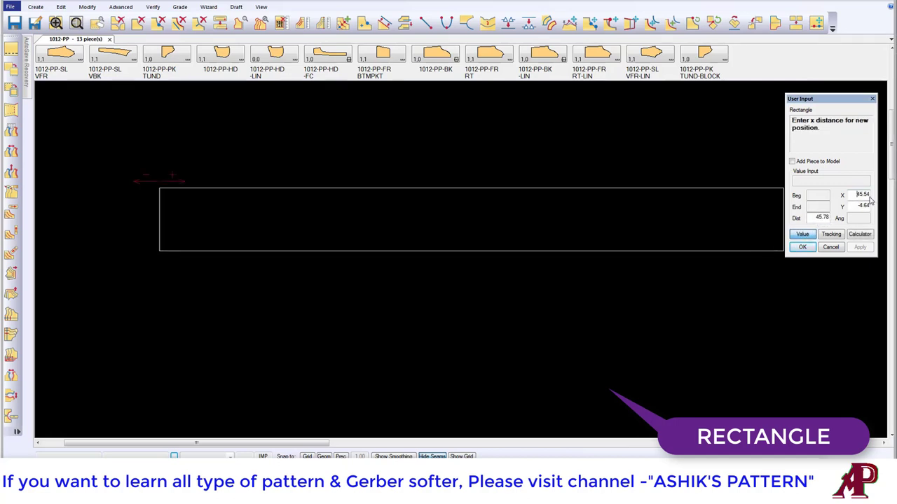
{"action": "left_click", "coordinate": [872, 207]}
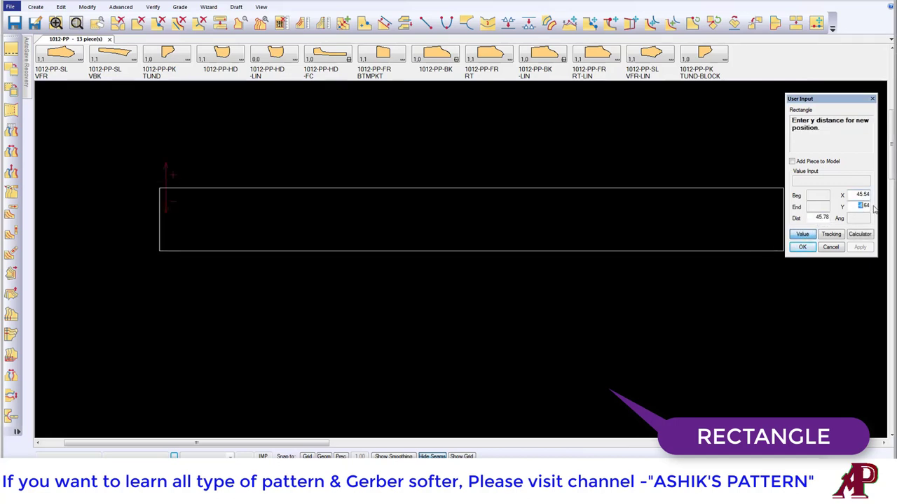
{"action": "left_click", "coordinate": [803, 235]}
{"action": "left_click", "coordinate": [454, 279]}
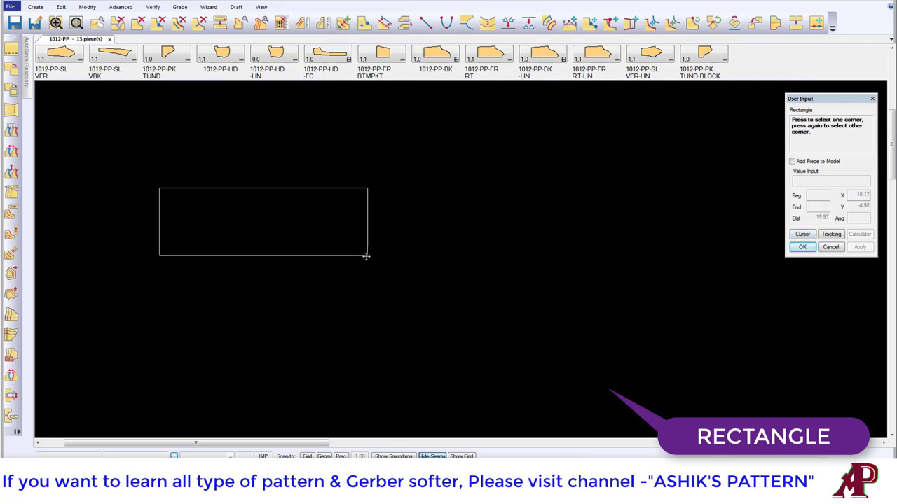
{"action": "left_click", "coordinate": [365, 256]}
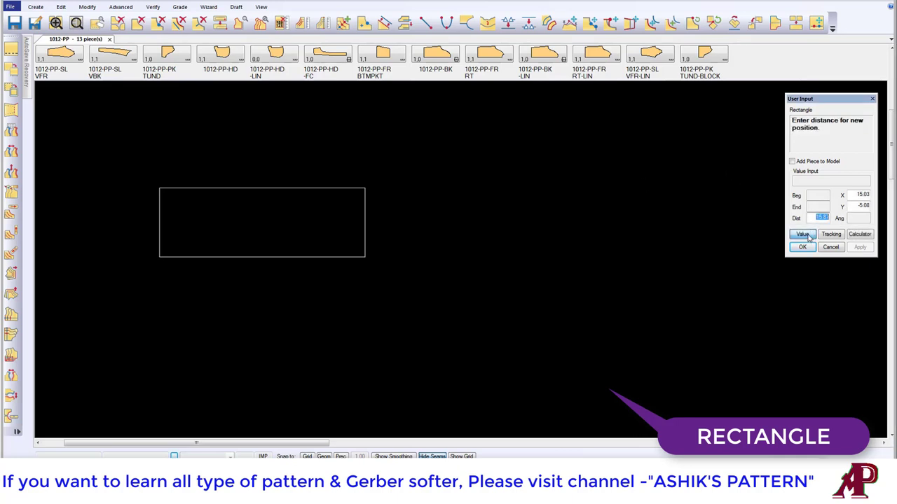
- Give the strip a 15.03 width, accept the default name and move it right
{"action": "left_click", "coordinate": [862, 195]}
{"action": "left_click", "coordinate": [859, 208]}
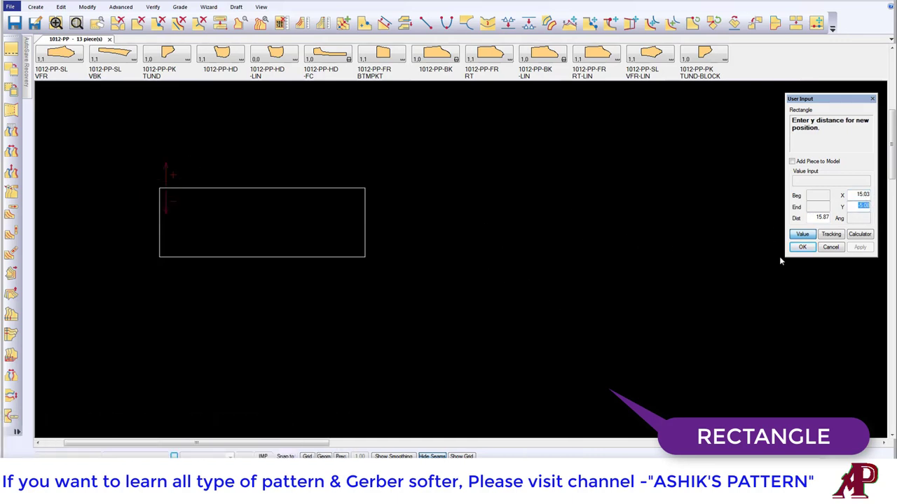
{"action": "left_click", "coordinate": [802, 248]}
{"action": "key", "text": "Return"}
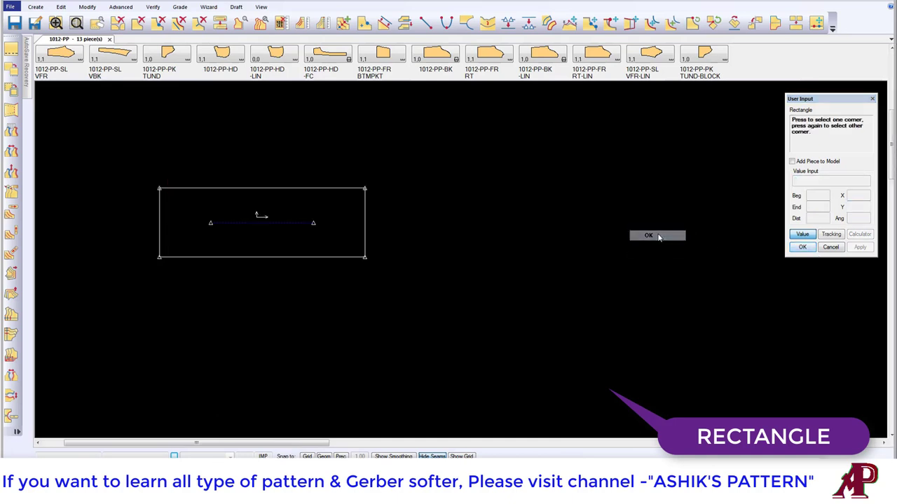
{"action": "middle_click_drag", "start_coordinate": [357, 200], "coordinate": [442, 173]}
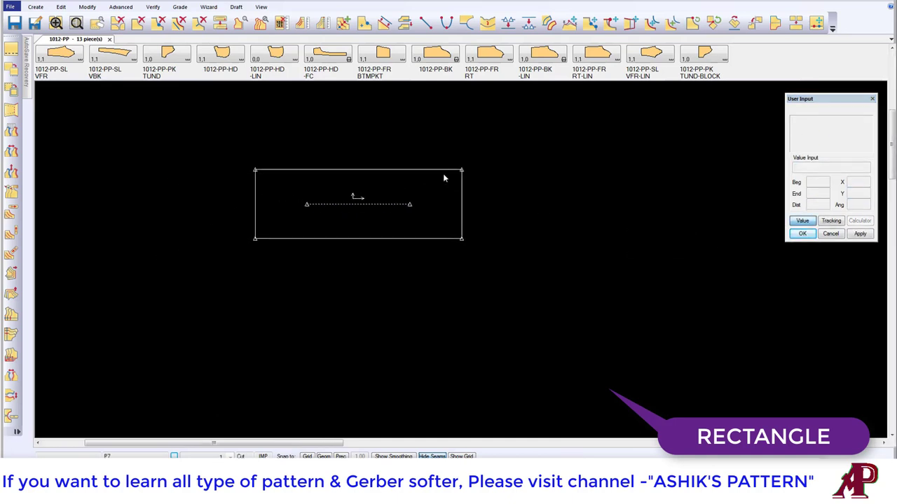
{"action": "scroll", "coordinate": [412, 176], "scroll_direction": "up", "scroll_amount": 2}
{"action": "middle_click_drag", "start_coordinate": [411, 210], "coordinate": [445, 208]}
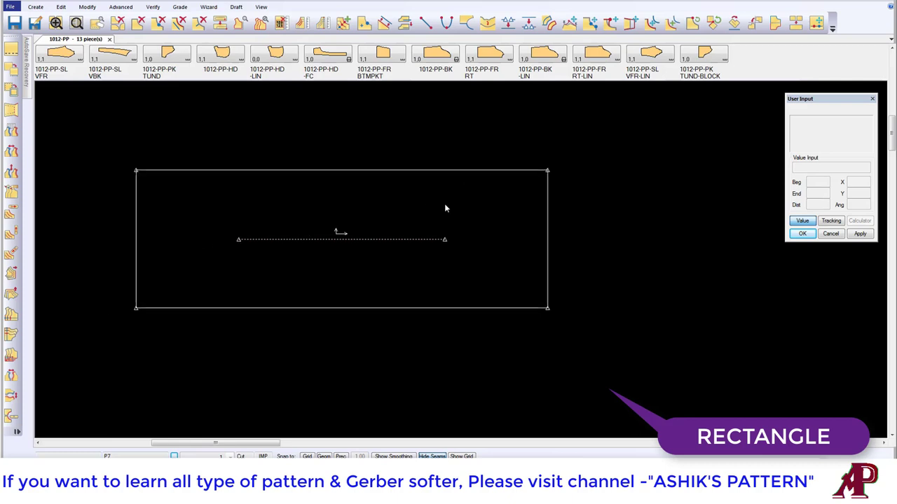
- Start the Rectangle command again, then cancel it
{"action": "left_click", "coordinate": [35, 7]}
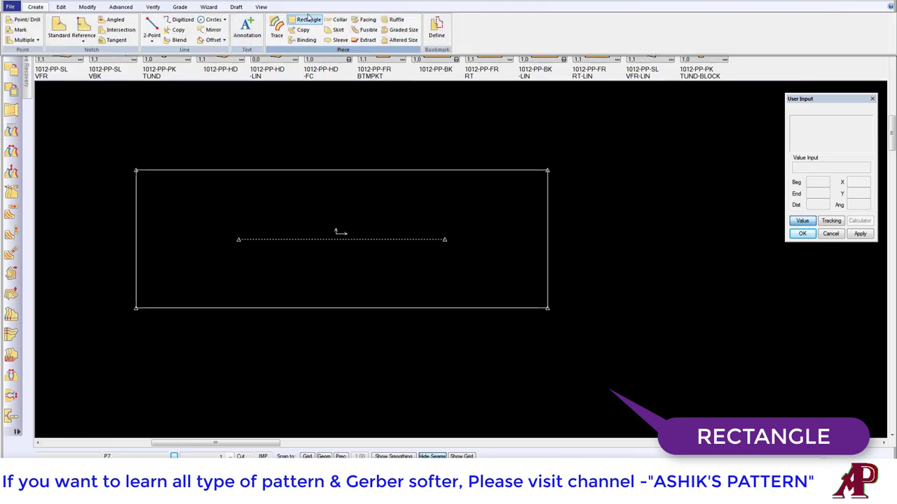
{"action": "left_click", "coordinate": [308, 20]}
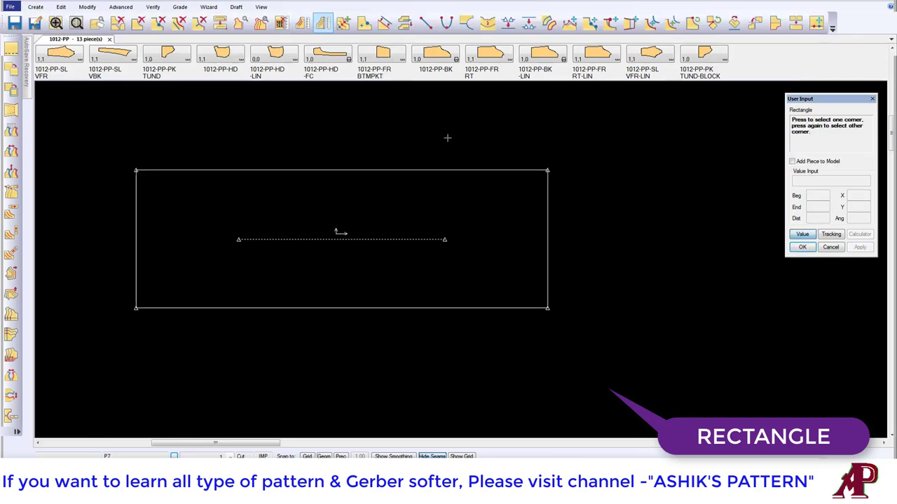
{"action": "left_click", "coordinate": [666, 145]}
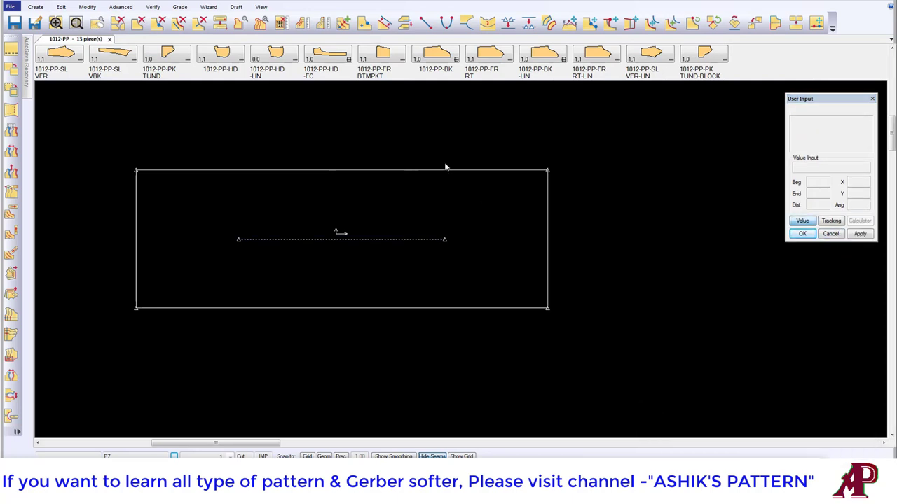
{"action": "left_click", "coordinate": [35, 7]}
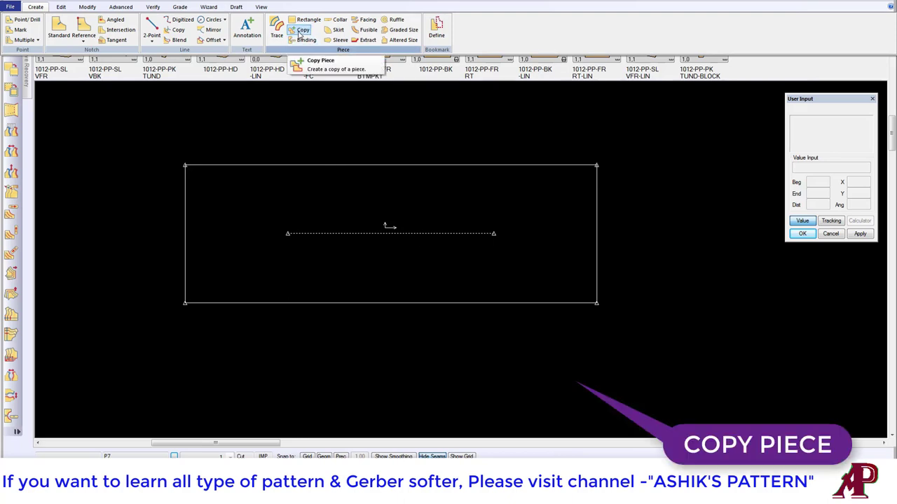
- Choose the Copy piece command from the Create tools
{"action": "left_click", "coordinate": [300, 34]}
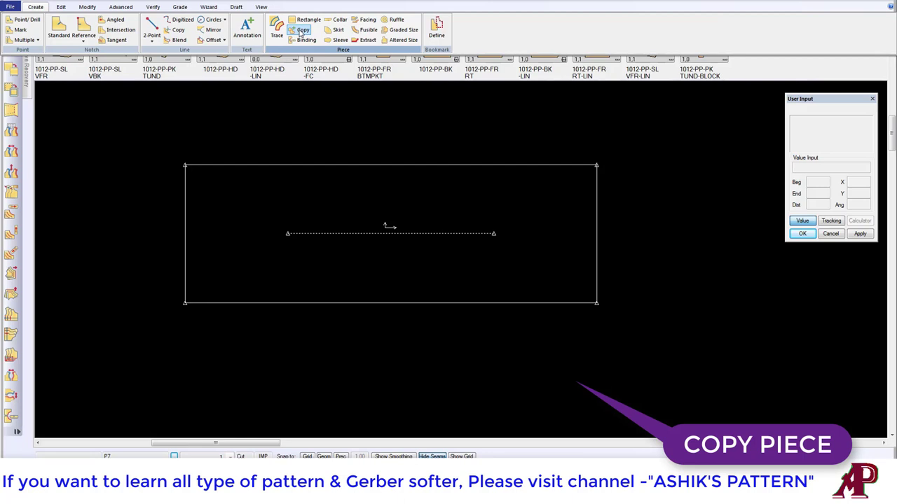
{"action": "left_click", "coordinate": [302, 32]}
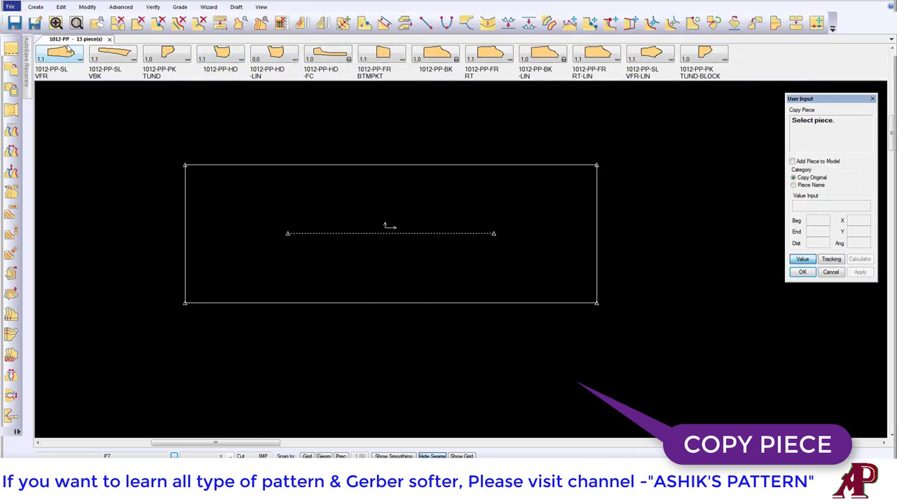
{"action": "left_click", "coordinate": [35, 7]}
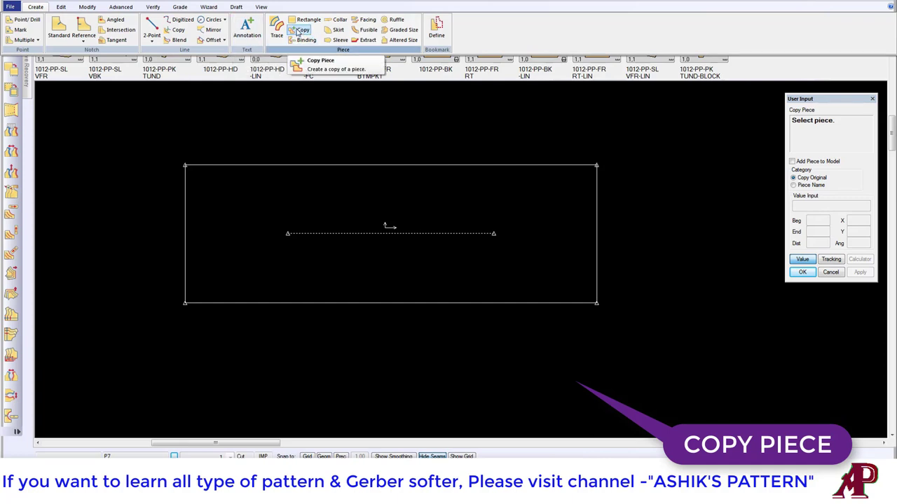
{"action": "left_click", "coordinate": [303, 32]}
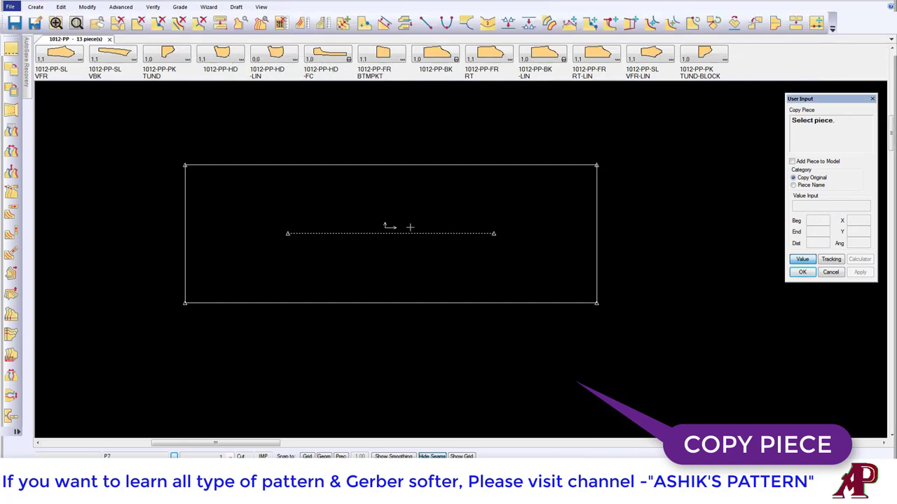
{"action": "scroll", "coordinate": [393, 203], "scroll_direction": "down", "scroll_amount": 3}
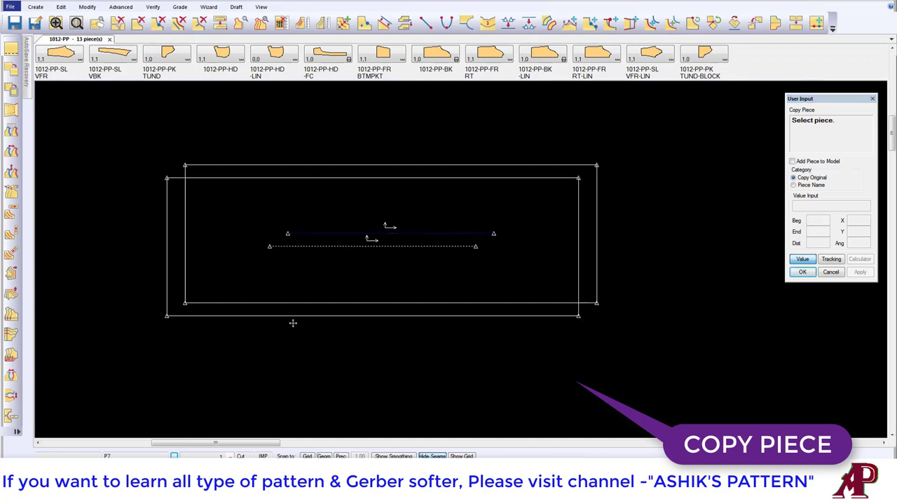
{"action": "scroll", "coordinate": [294, 319], "scroll_direction": "down", "scroll_amount": 2}
- Copy the rectangle strip above the original and accept the name P78
{"action": "left_click", "coordinate": [367, 256]}
{"action": "left_click", "coordinate": [370, 181]}
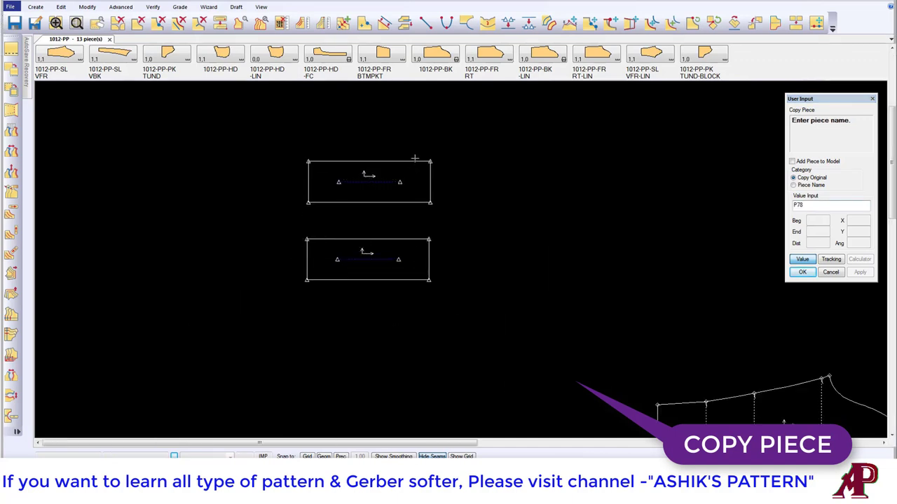
{"action": "right_click", "coordinate": [415, 153]}
{"action": "left_click", "coordinate": [412, 157]}
{"action": "left_click", "coordinate": [371, 163]}
{"action": "right_click", "coordinate": [372, 163]}
{"action": "left_click", "coordinate": [362, 165]}
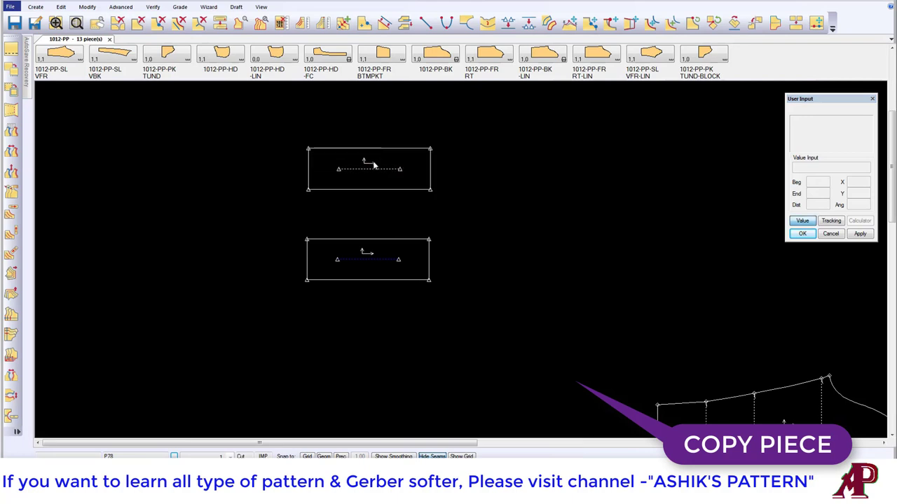
{"action": "scroll", "coordinate": [470, 230], "scroll_direction": "down", "scroll_amount": 3}
{"action": "scroll", "coordinate": [613, 304], "scroll_direction": "up", "scroll_amount": 2}
{"action": "left_click_drag", "start_coordinate": [513, 241], "coordinate": [513, 234]}
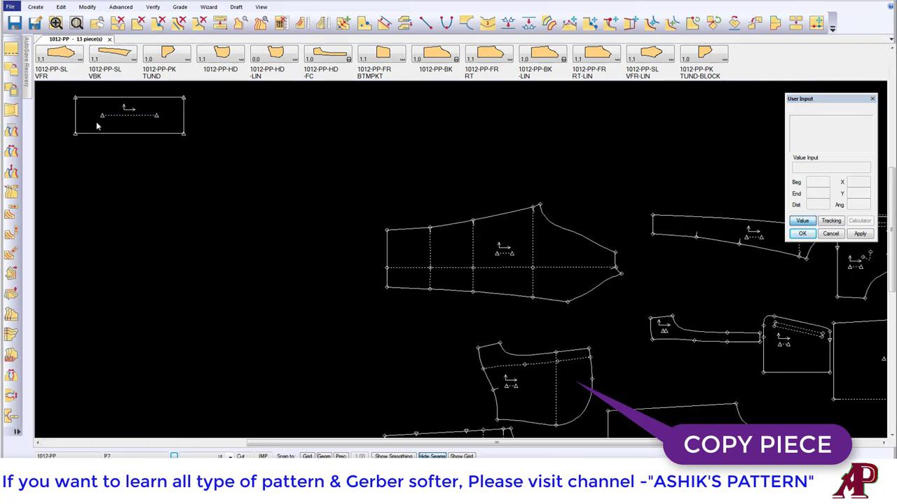
- Copy the picked piece again, place it near the top, and shift it slightly right
{"action": "left_click", "coordinate": [36, 7]}
{"action": "left_click", "coordinate": [300, 33]}
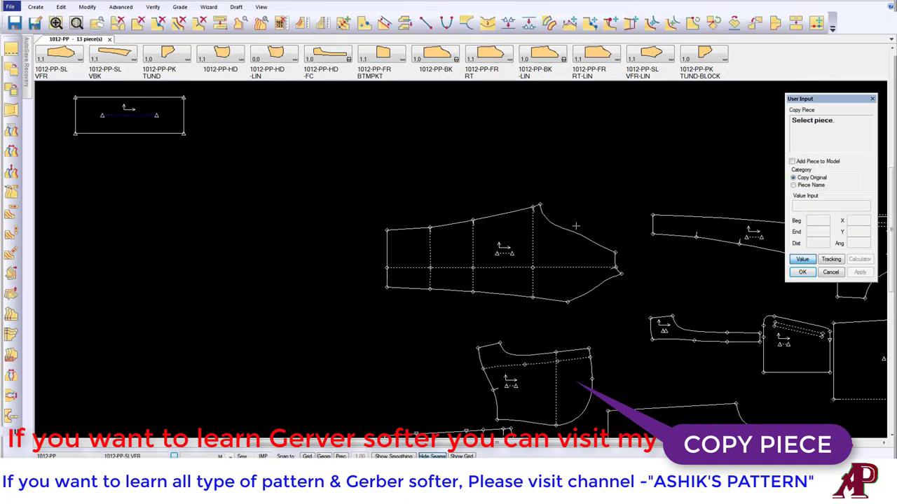
{"action": "left_click", "coordinate": [504, 249]}
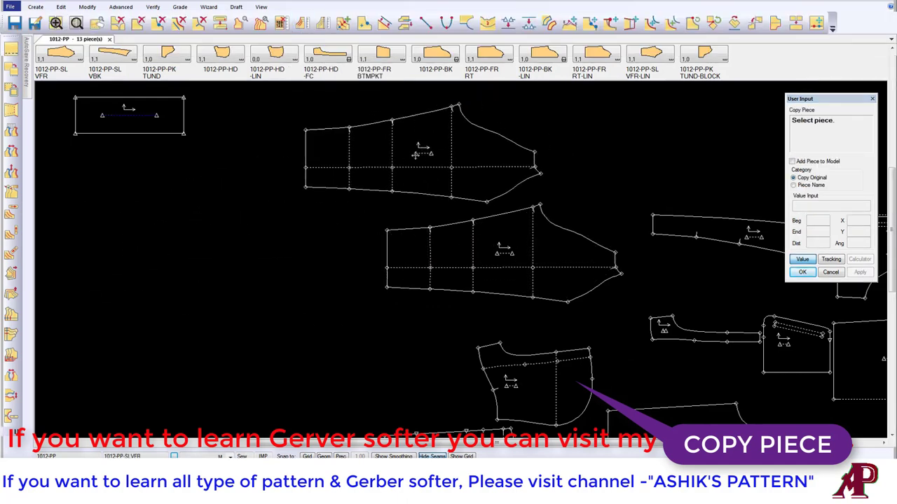
{"action": "left_click", "coordinate": [363, 130]}
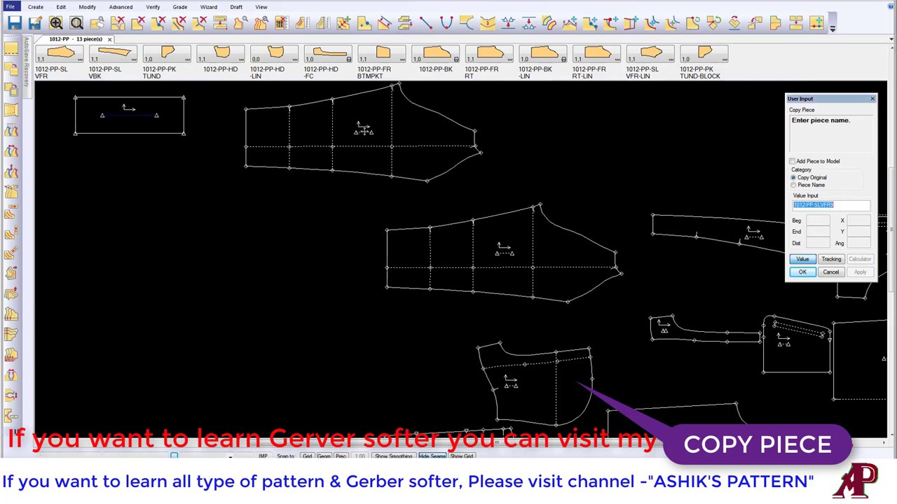
{"action": "right_click", "coordinate": [396, 151]}
{"action": "left_click", "coordinate": [392, 151]}
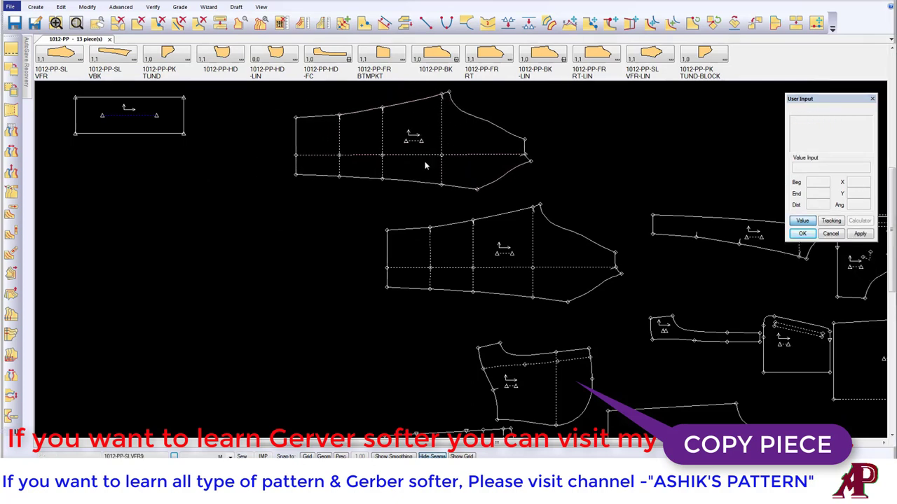
{"action": "scroll", "coordinate": [417, 205], "scroll_direction": "down", "scroll_amount": 2}
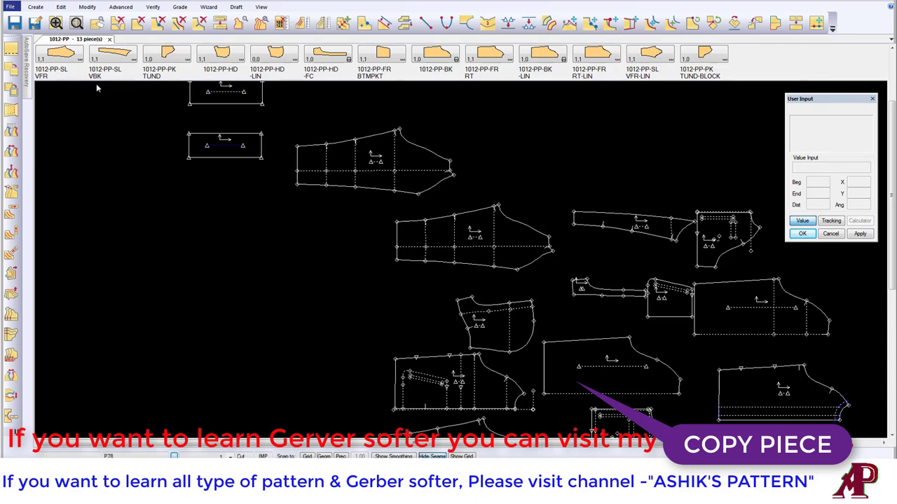
{"action": "left_click", "coordinate": [35, 7]}
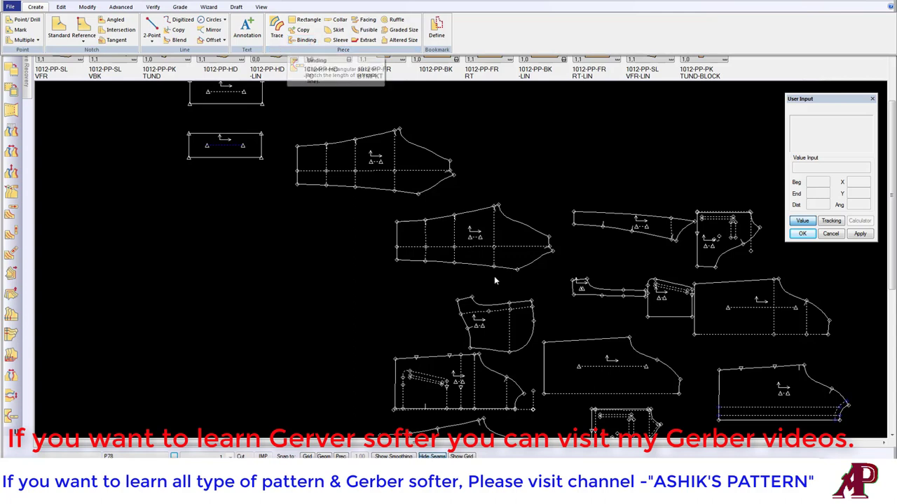
{"action": "left_click_drag", "start_coordinate": [379, 154], "coordinate": [433, 147]}
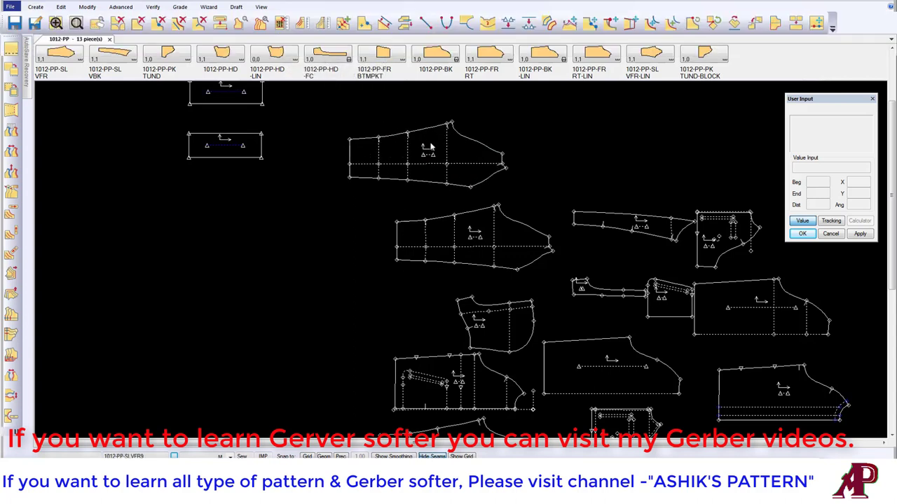
- Start Binding (width 1, Copy Original) and zoom in on the two sleeve pieces
{"action": "left_click", "coordinate": [35, 7]}
{"action": "left_click", "coordinate": [304, 40]}
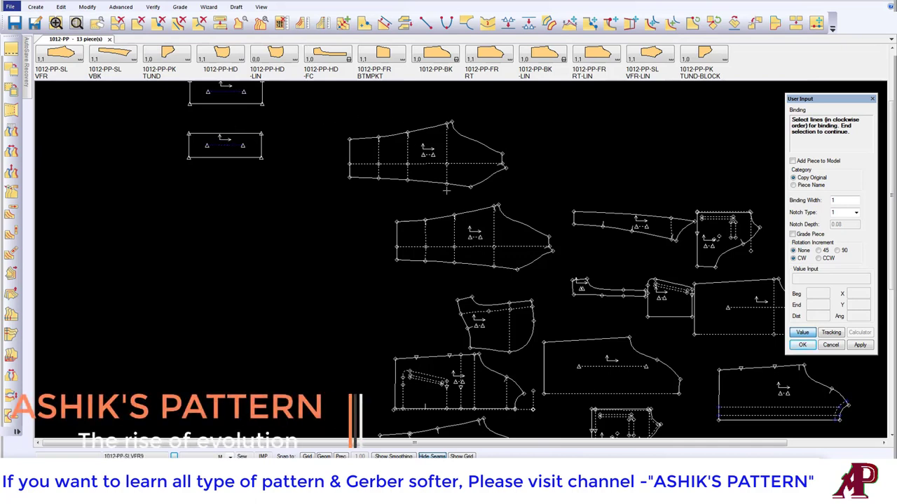
{"action": "left_click", "coordinate": [56, 22]}
{"action": "left_click", "coordinate": [270, 160]}
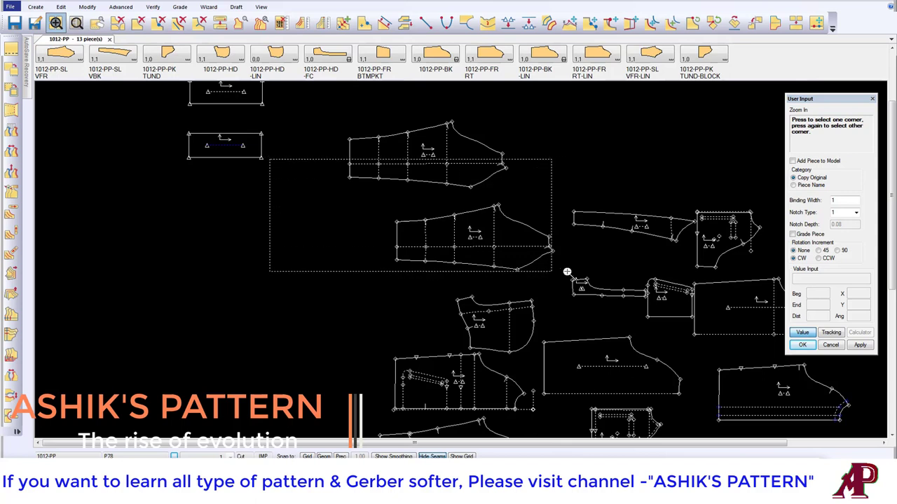
{"action": "left_click", "coordinate": [568, 272]}
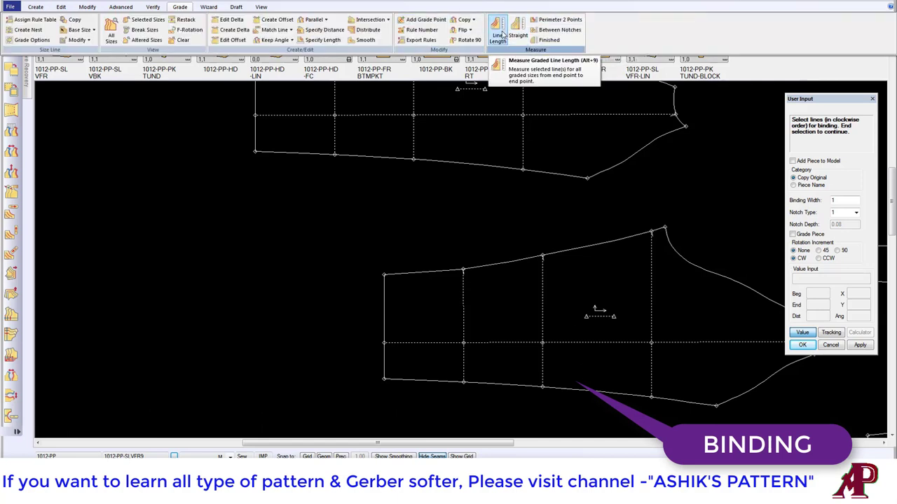
- Measure the upper sleeve's curved line, 24.81 (XS) to 26.35 (3XL), then cancel
{"action": "left_click", "coordinate": [501, 34]}
{"action": "left_click", "coordinate": [445, 158]}
{"action": "right_click", "coordinate": [434, 194]}
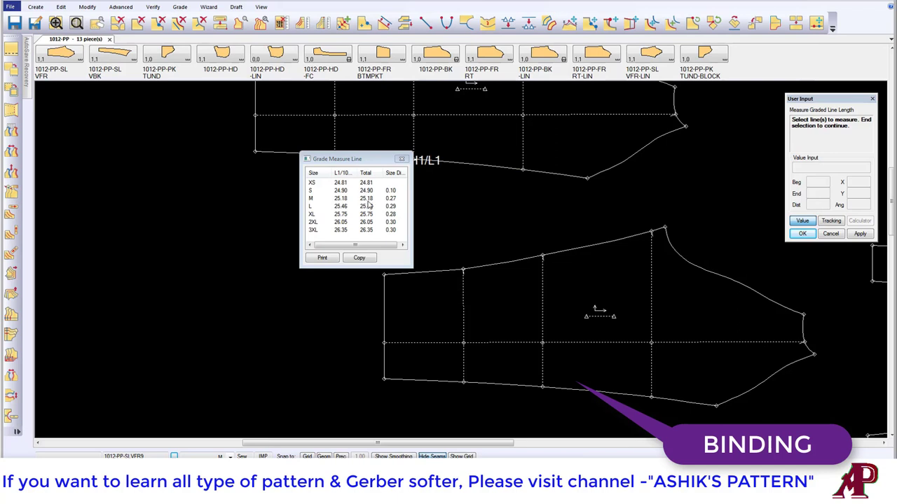
{"action": "right_click", "coordinate": [454, 169]}
{"action": "left_click", "coordinate": [451, 185]}
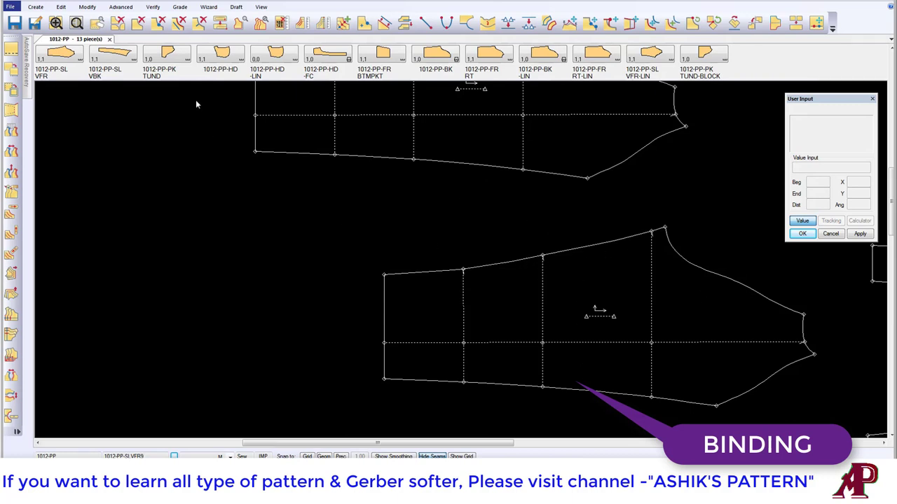
- Sketch a trial rectangle about 26.63 long, then cancel it without adding a piece
{"action": "left_click", "coordinate": [35, 7]}
{"action": "left_click", "coordinate": [305, 21]}
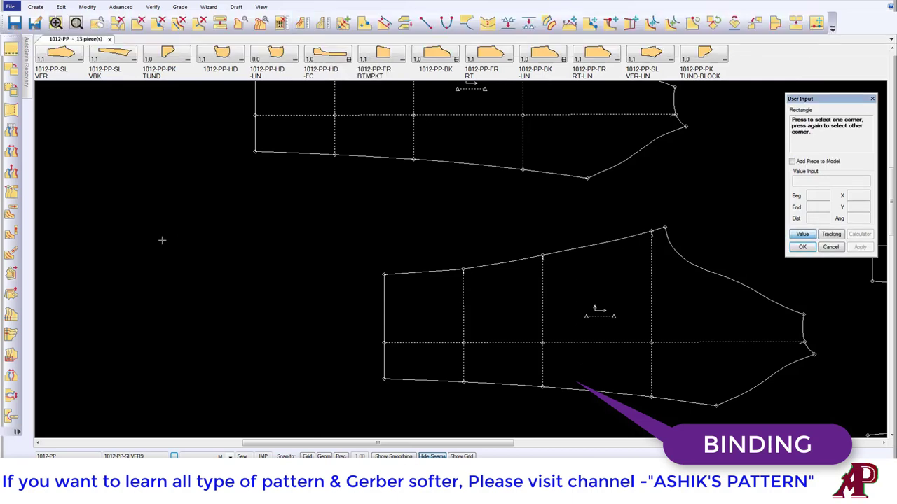
{"action": "left_click", "coordinate": [145, 217]}
{"action": "left_click", "coordinate": [802, 235]}
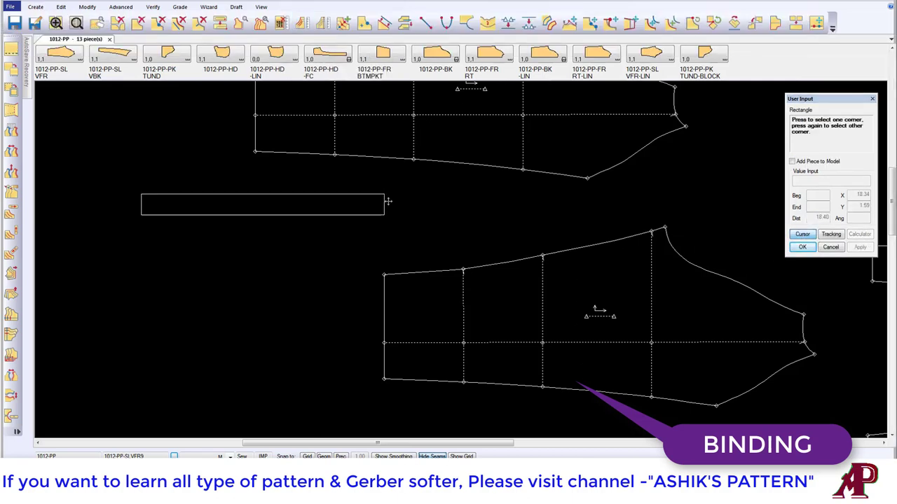
{"action": "left_click", "coordinate": [494, 234]}
{"action": "key", "text": "Tab"}
{"action": "type", "text": "100"}
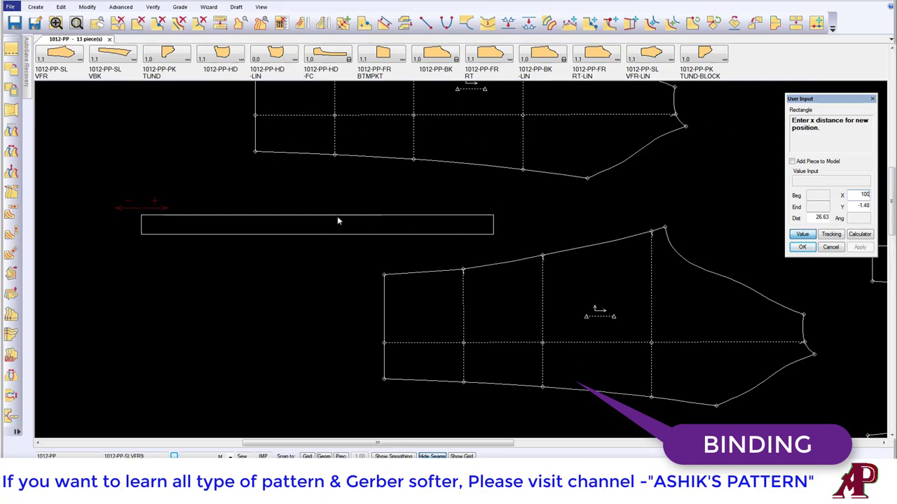
{"action": "left_click", "coordinate": [831, 249]}
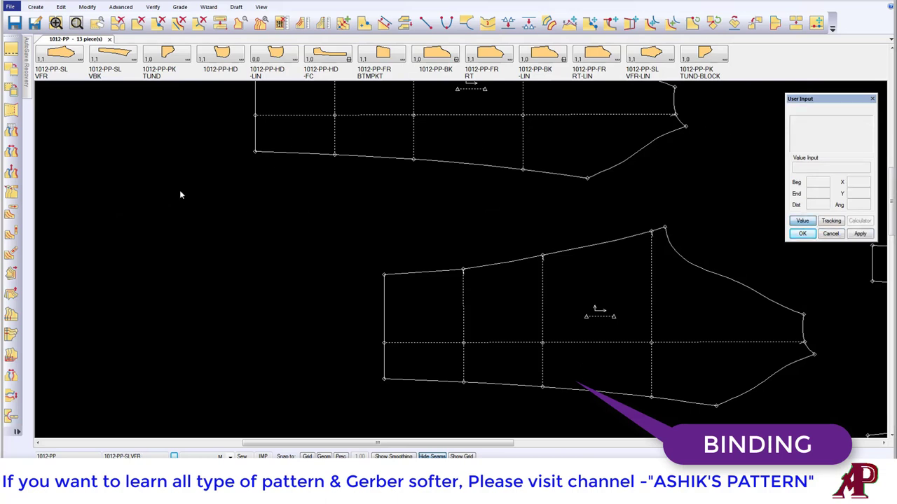
{"action": "left_click", "coordinate": [35, 7]}
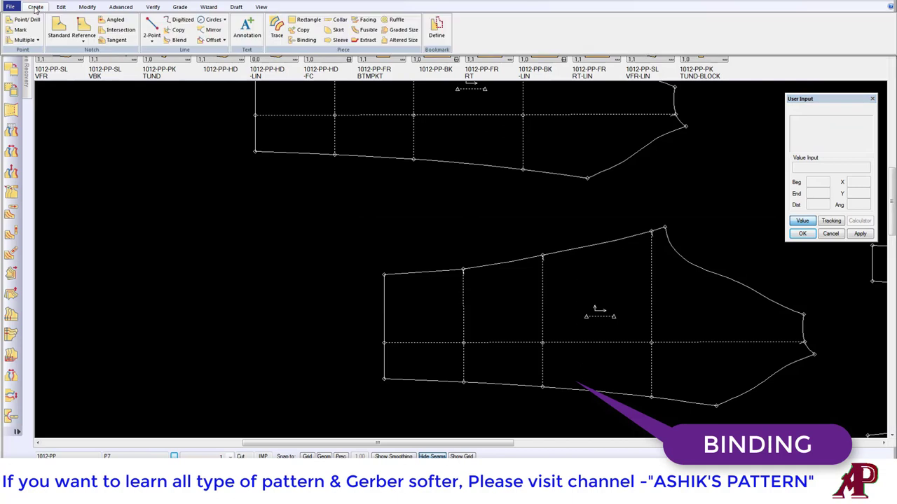
- Start a 1.5-wide binding and pick the upper and lower sleeve cap lines
{"action": "left_click", "coordinate": [306, 40]}
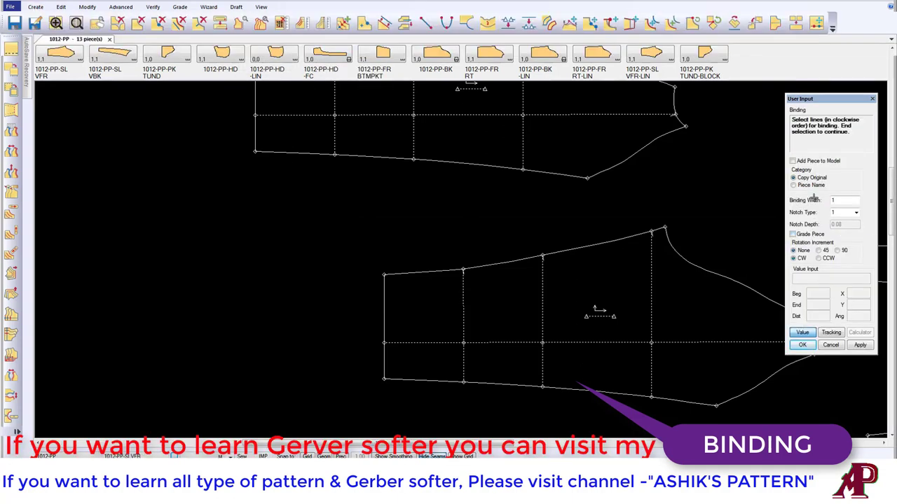
{"action": "double_click", "coordinate": [842, 200]}
{"action": "type", "text": ".5"}
{"action": "left_click", "coordinate": [421, 171]}
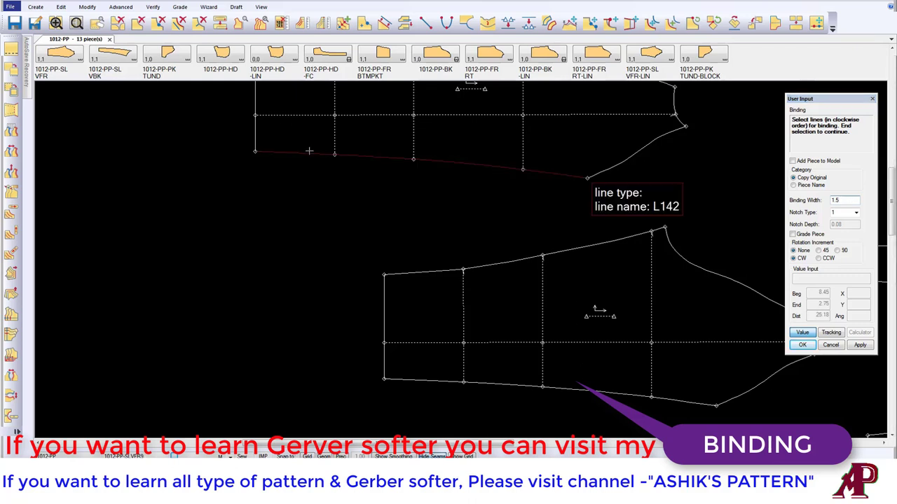
{"action": "left_click", "coordinate": [522, 260]}
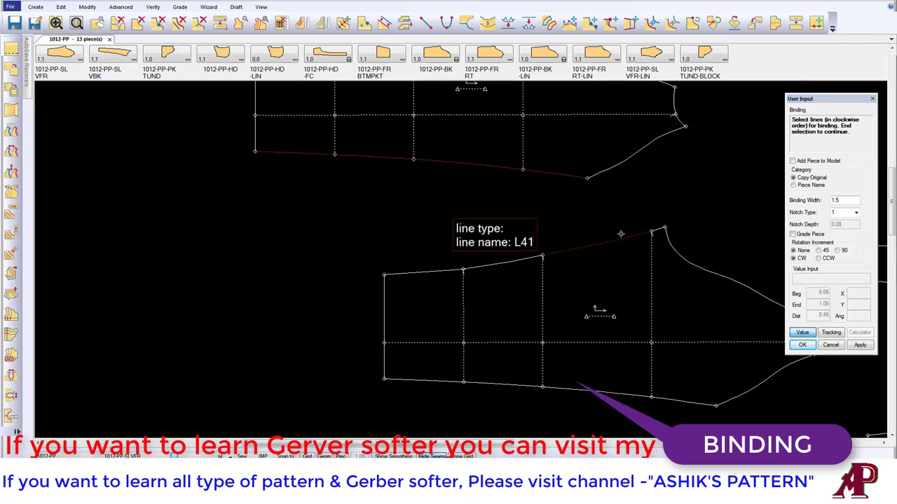
{"action": "left_click", "coordinate": [450, 269]}
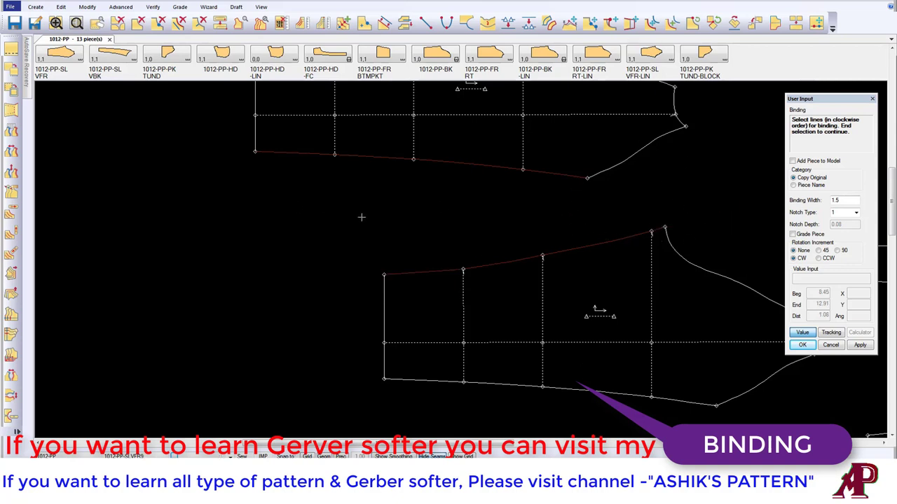
- Confirm the lines, place the strip between the sleeves and accept the name P10
{"action": "right_click", "coordinate": [304, 198]}
{"action": "left_click", "coordinate": [295, 199]}
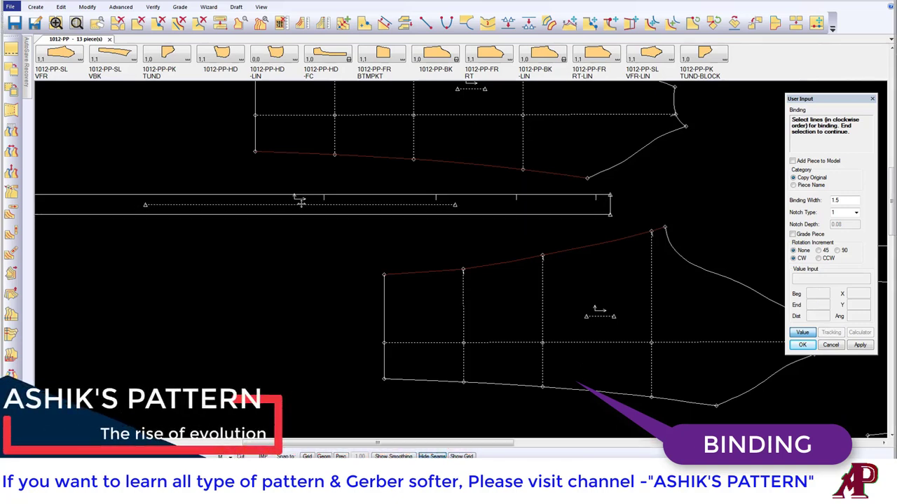
{"action": "left_click", "coordinate": [388, 206]}
{"action": "right_click", "coordinate": [389, 206]}
{"action": "left_click", "coordinate": [382, 209]}
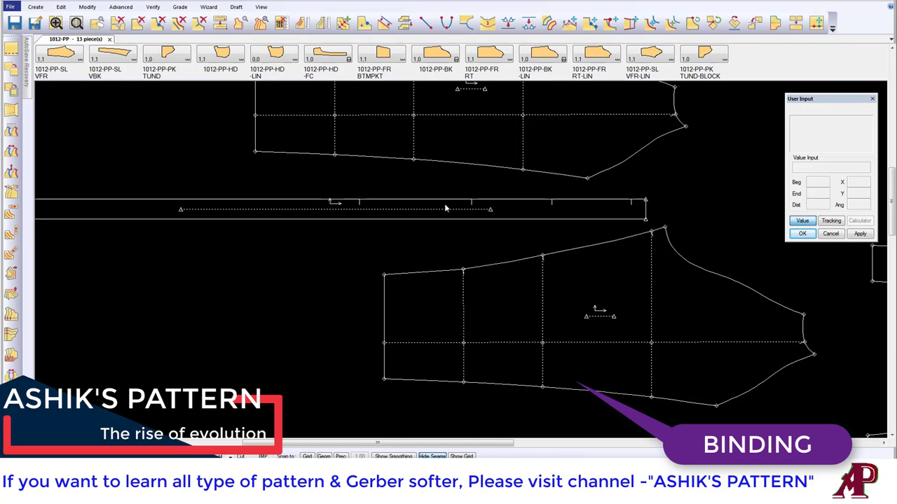
{"action": "scroll", "coordinate": [430, 201], "scroll_direction": "up", "scroll_amount": 2}
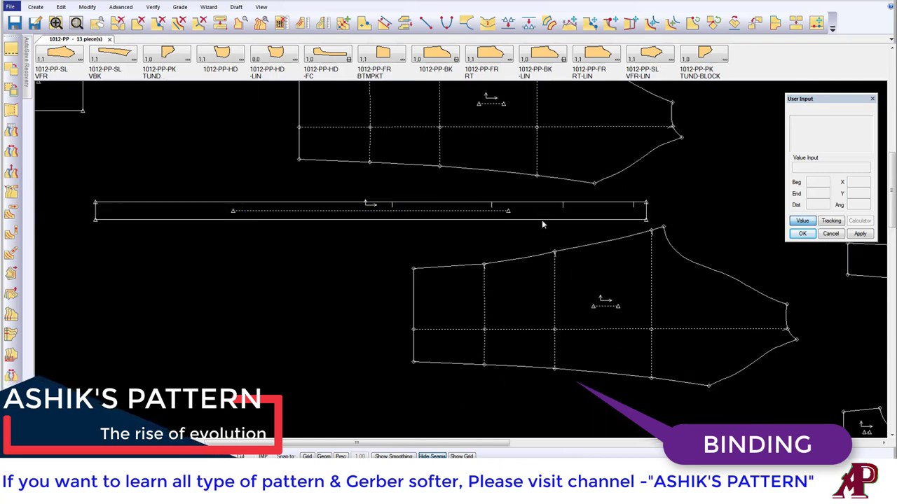
{"action": "left_click", "coordinate": [302, 22]}
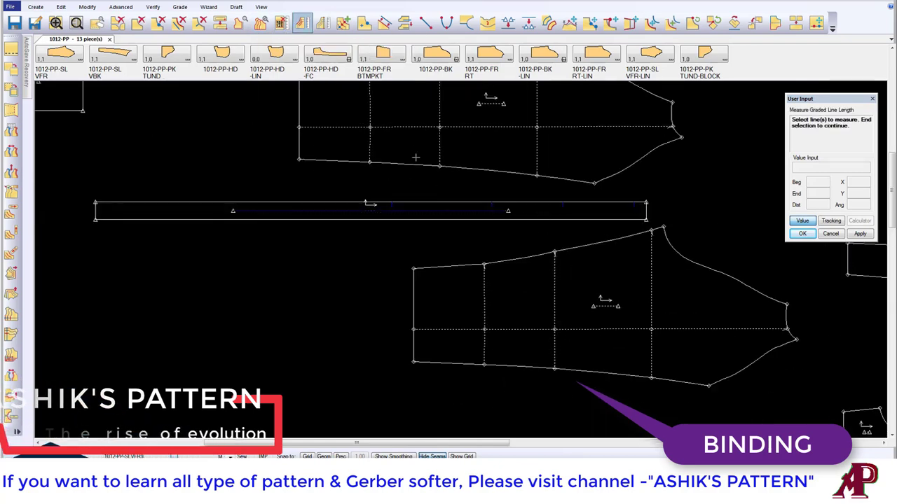
{"action": "left_click", "coordinate": [603, 242]}
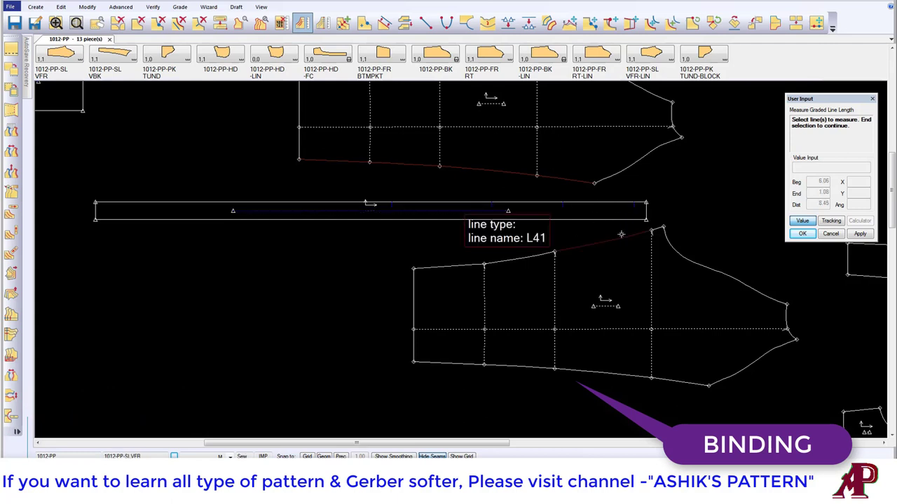
{"action": "left_click", "coordinate": [463, 262]}
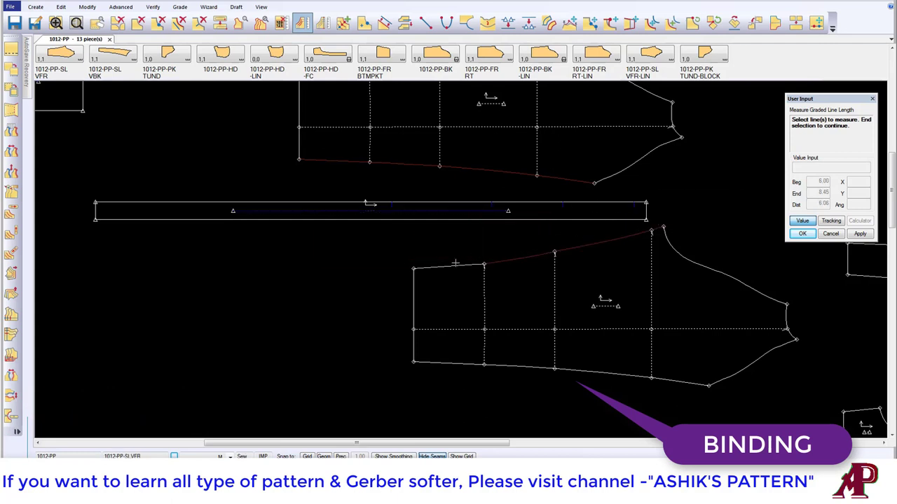
{"action": "right_click", "coordinate": [440, 248]}
{"action": "left_click", "coordinate": [454, 253]}
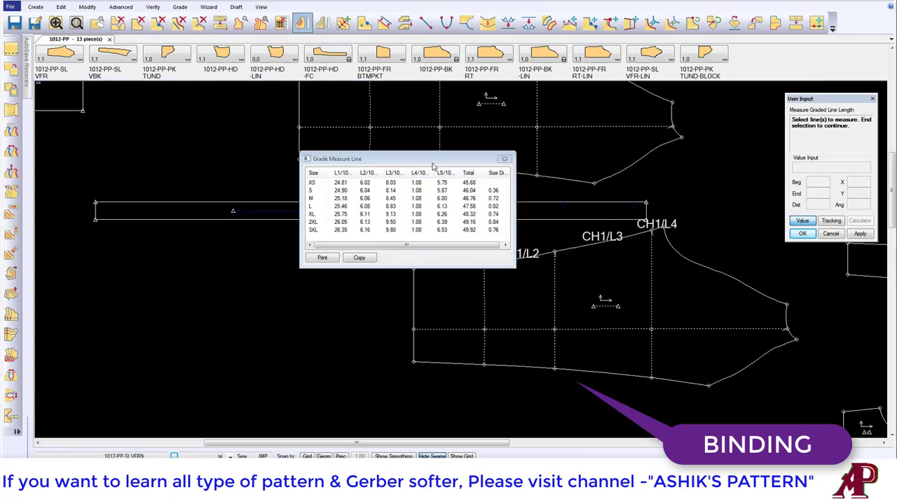
{"action": "left_click_drag", "start_coordinate": [433, 160], "coordinate": [285, 7]}
{"action": "left_click", "coordinate": [390, 202]}
{"action": "right_click", "coordinate": [373, 196]}
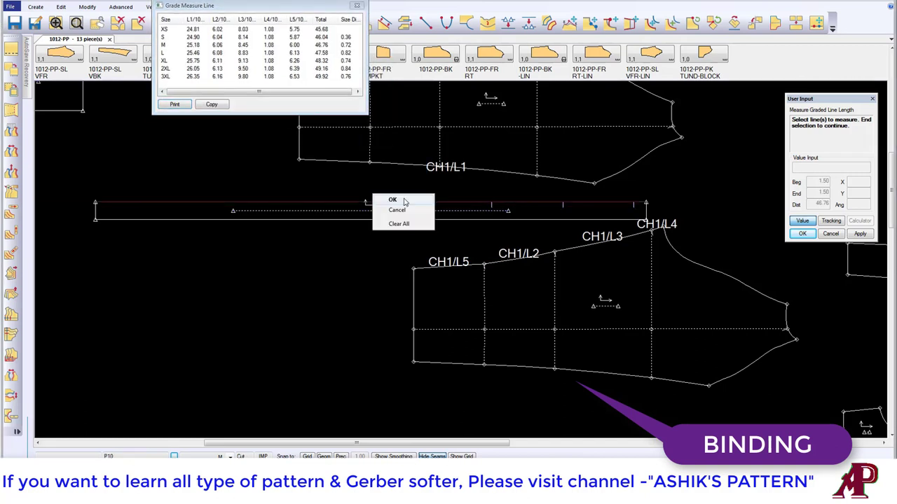
{"action": "left_click", "coordinate": [383, 200]}
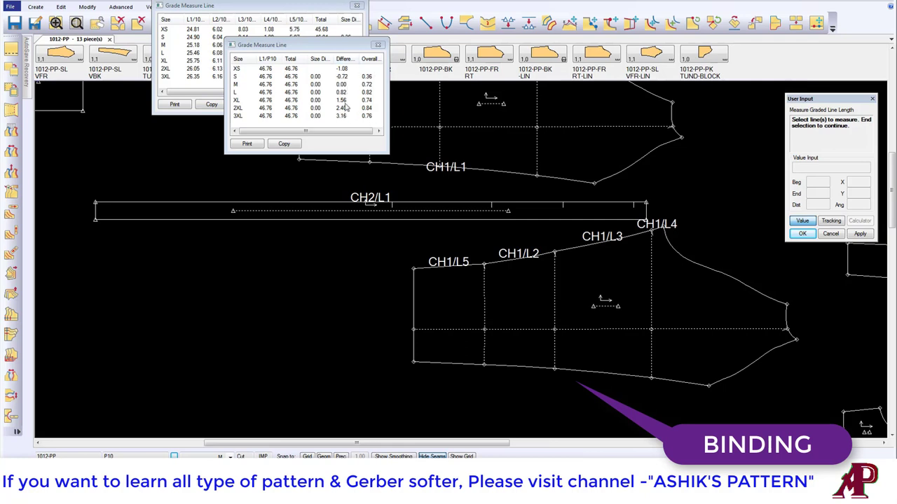
{"action": "right_click", "coordinate": [419, 119]}
{"action": "left_click", "coordinate": [450, 134]}
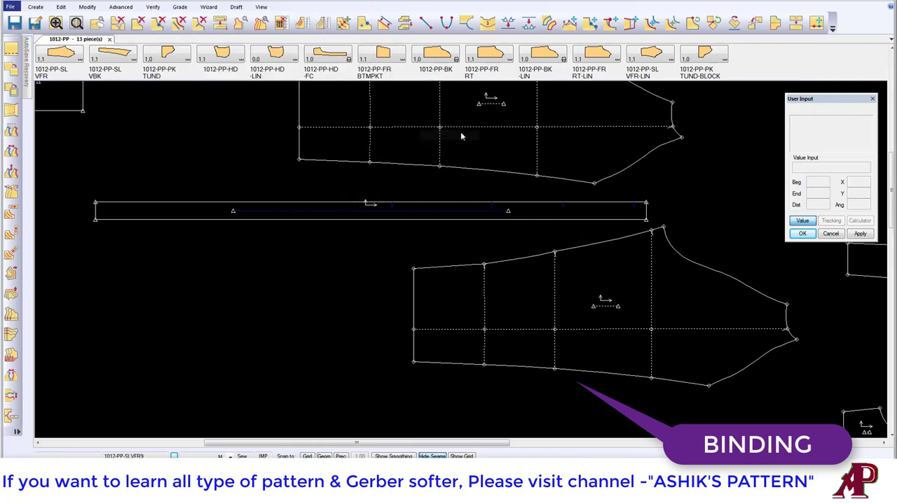
- Abandon the pending binding selection and delete the old strip from the work area
{"action": "left_click", "coordinate": [35, 7]}
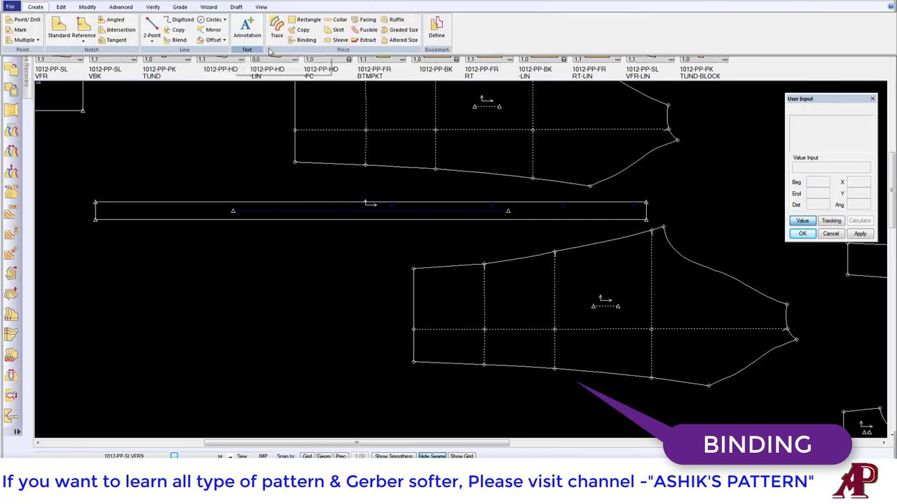
{"action": "left_click", "coordinate": [293, 42]}
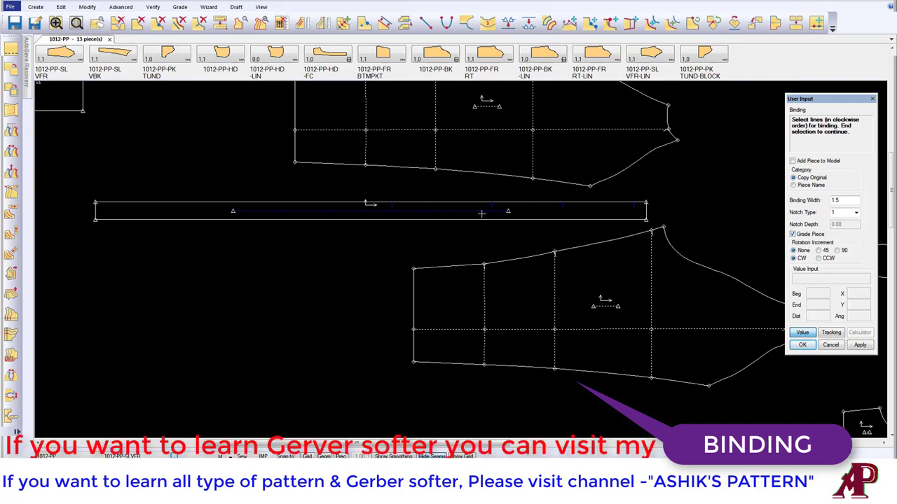
{"action": "right_click", "coordinate": [336, 156]}
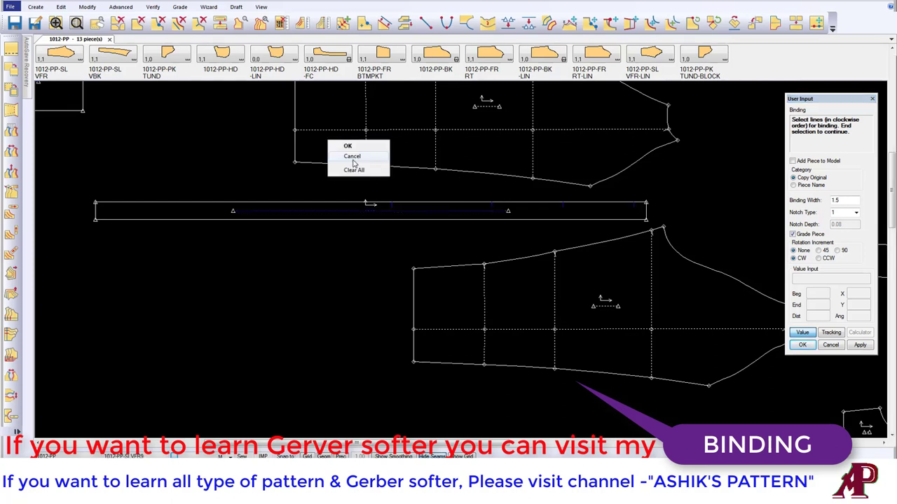
{"action": "left_click", "coordinate": [353, 156]}
{"action": "left_click", "coordinate": [137, 23]}
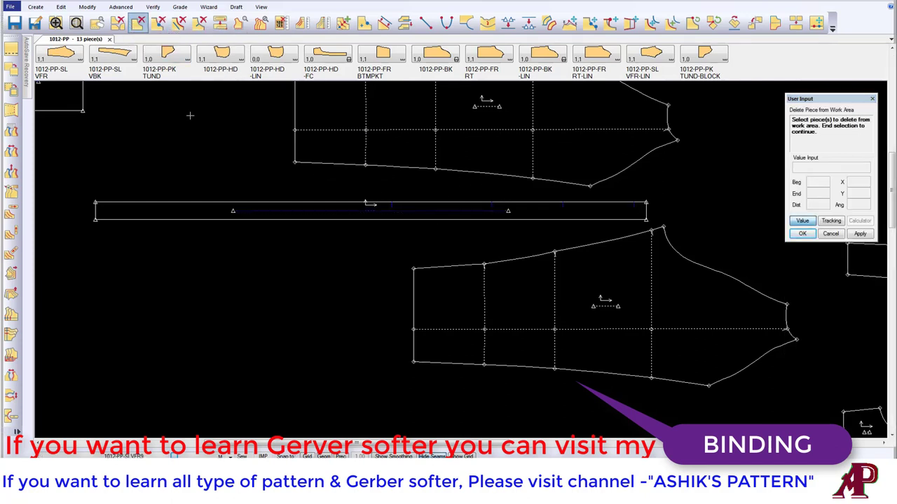
{"action": "left_click", "coordinate": [310, 204]}
{"action": "right_click", "coordinate": [323, 201]}
{"action": "left_click", "coordinate": [323, 200]}
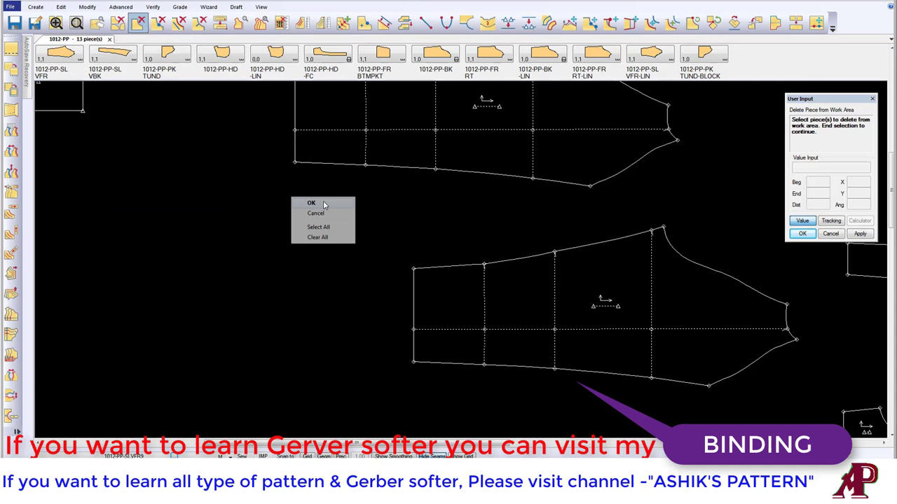
- Rebuild the binding strip from the upper sleeve's cap line and both lower cap segments
{"action": "left_click", "coordinate": [35, 7]}
{"action": "left_click", "coordinate": [306, 39]}
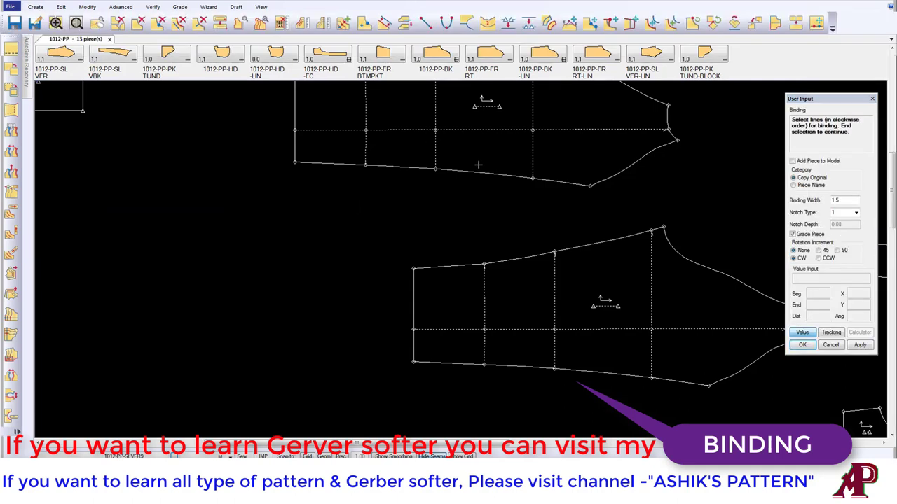
{"action": "left_click", "coordinate": [585, 184]}
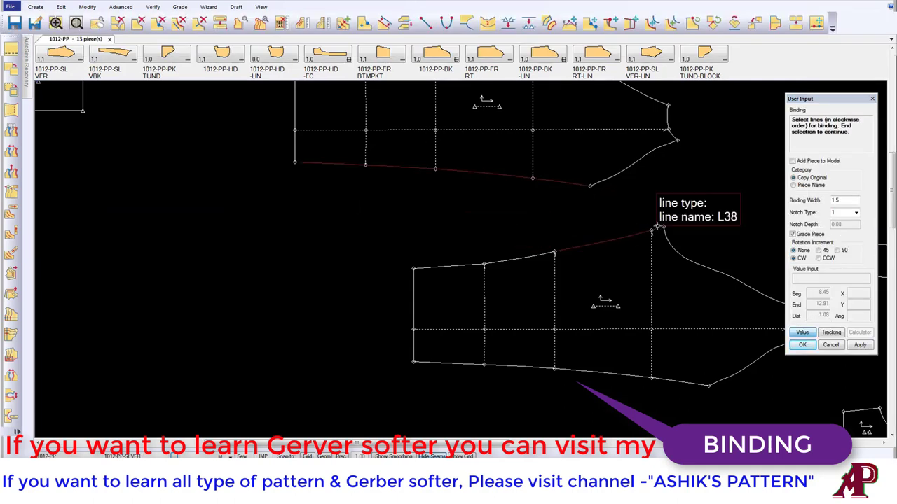
{"action": "left_click", "coordinate": [647, 231]}
{"action": "left_click", "coordinate": [518, 253]}
{"action": "right_click", "coordinate": [401, 232]}
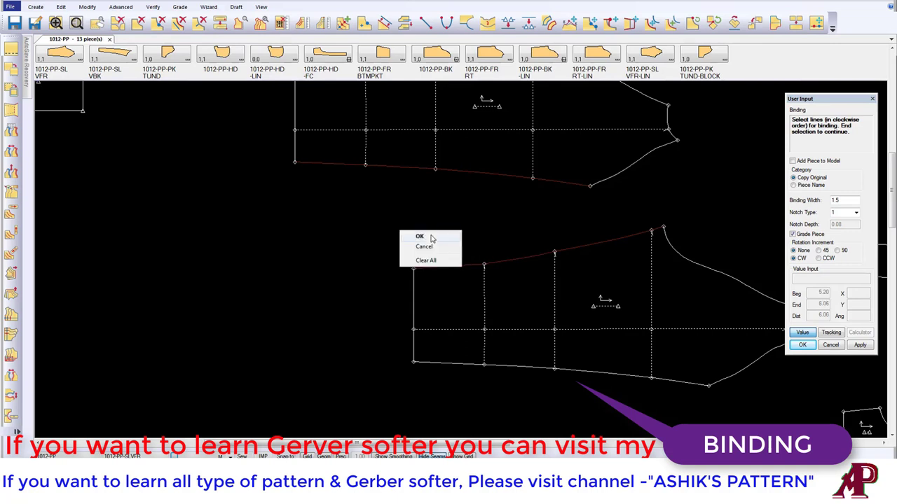
{"action": "left_click", "coordinate": [412, 237]}
{"action": "left_click", "coordinate": [344, 218]}
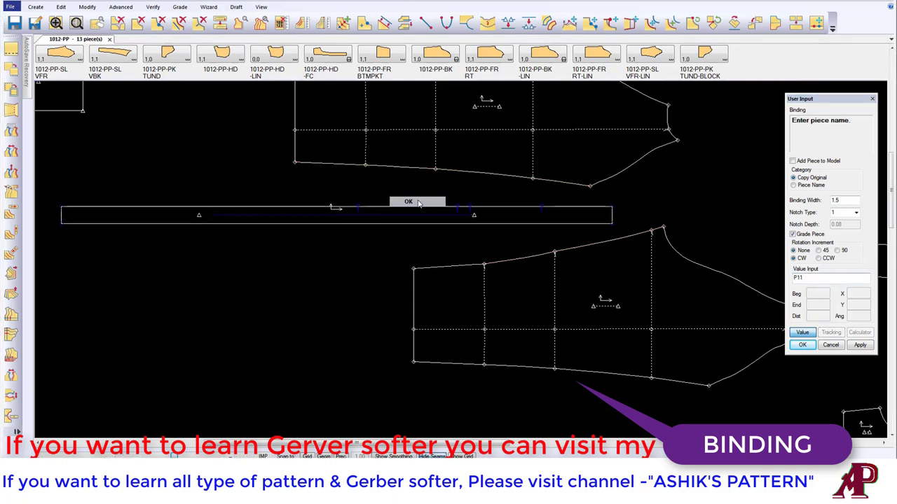
- Measure the graded length of the combined upper and lower sleeve cap lines
{"action": "left_click", "coordinate": [301, 23]}
{"action": "left_click", "coordinate": [585, 184]}
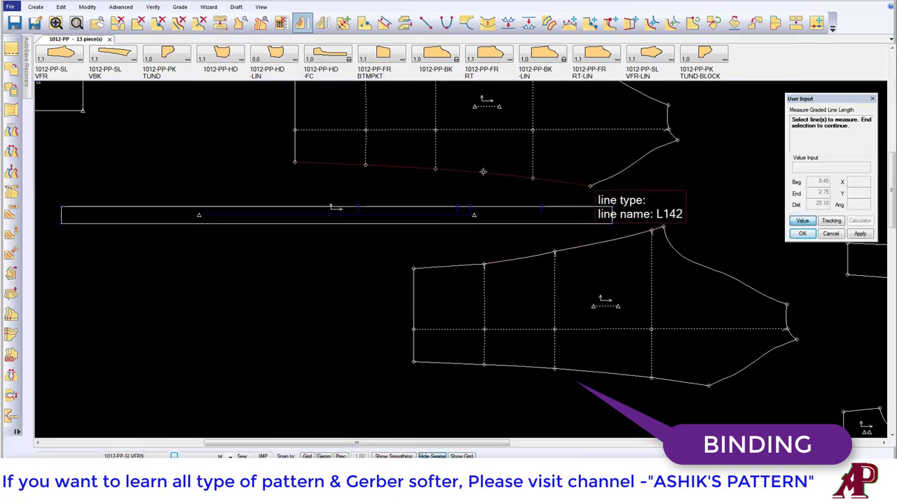
{"action": "left_click", "coordinate": [613, 247]}
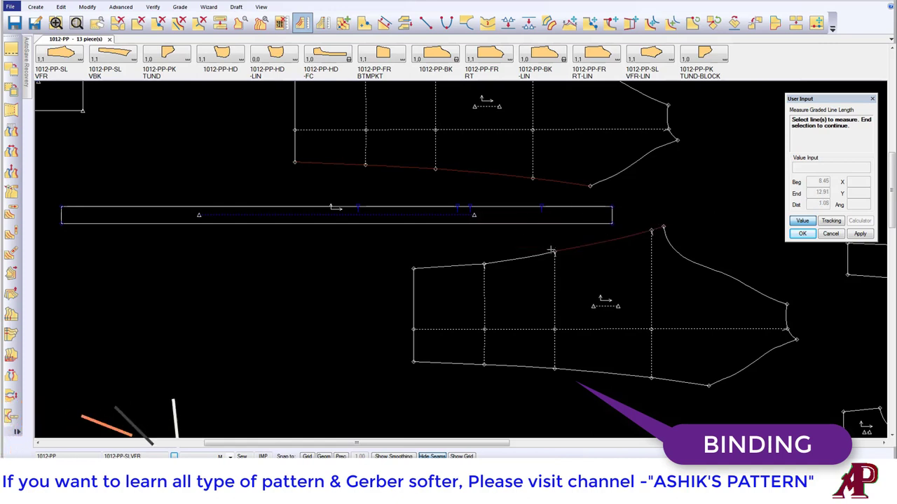
{"action": "left_click", "coordinate": [484, 263]}
{"action": "right_click", "coordinate": [468, 250]}
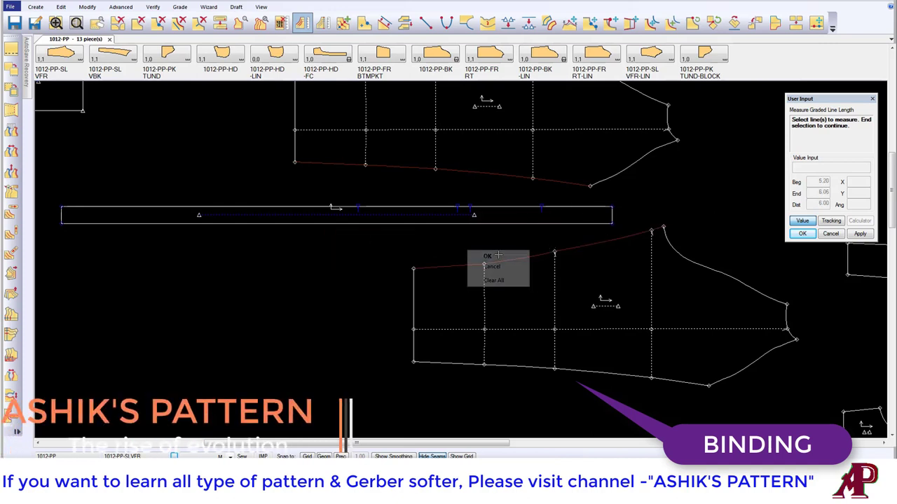
{"action": "left_click", "coordinate": [490, 256]}
- Measure the binding strip's edge, 45.68 at XS to 49.92 at 3XL, then end measuring
{"action": "left_click", "coordinate": [531, 207]}
{"action": "right_click", "coordinate": [552, 188]}
{"action": "left_click", "coordinate": [560, 192]}
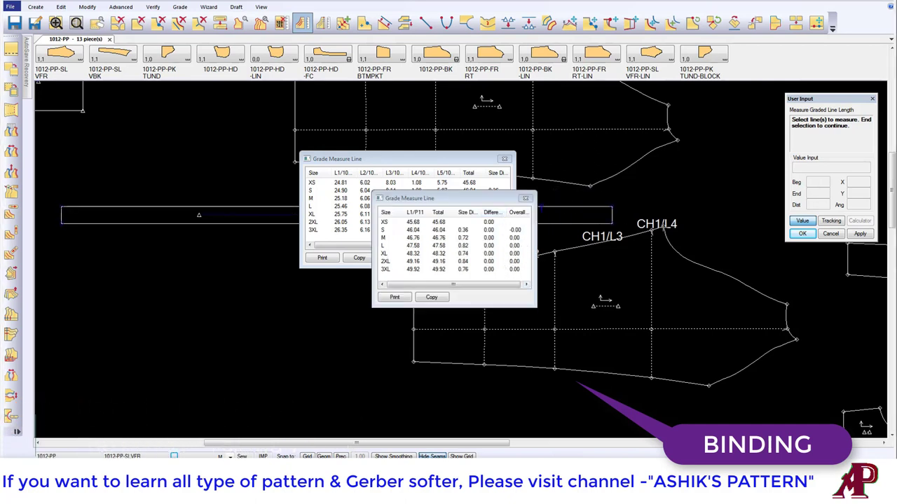
{"action": "right_click", "coordinate": [589, 183]}
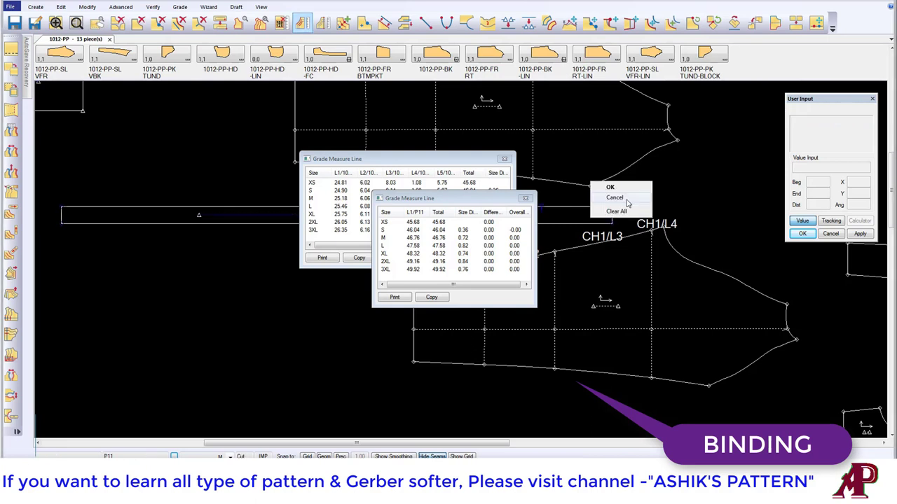
{"action": "left_click", "coordinate": [600, 185]}
{"action": "left_click", "coordinate": [543, 218]}
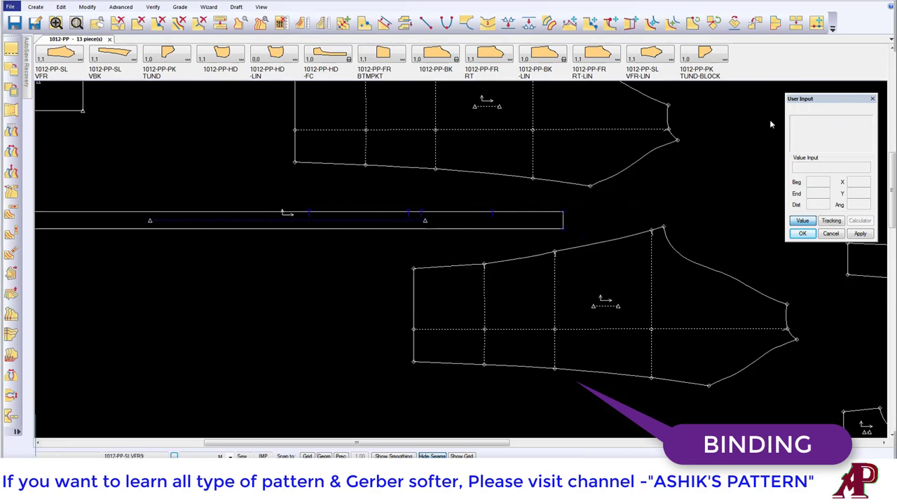
- Reopen Binding at width 1.5 with Grade Piece ticked, then end the selection
{"action": "left_click", "coordinate": [35, 6]}
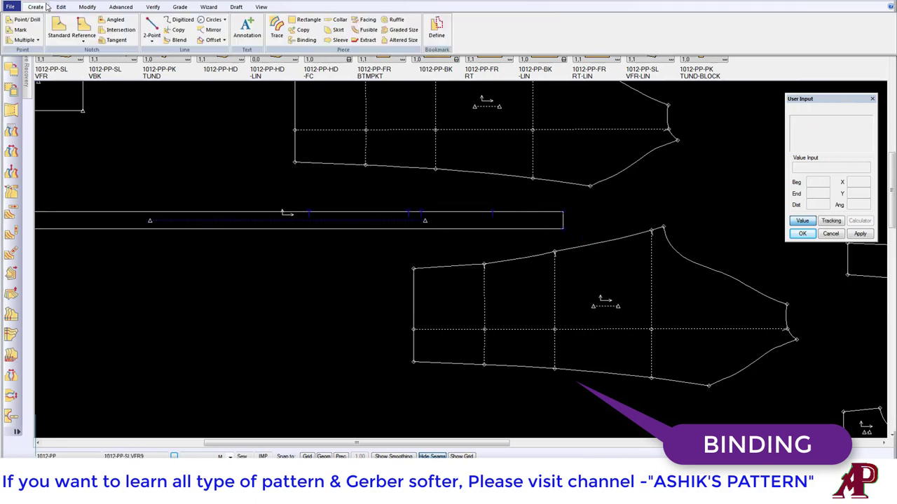
{"action": "left_click", "coordinate": [305, 40]}
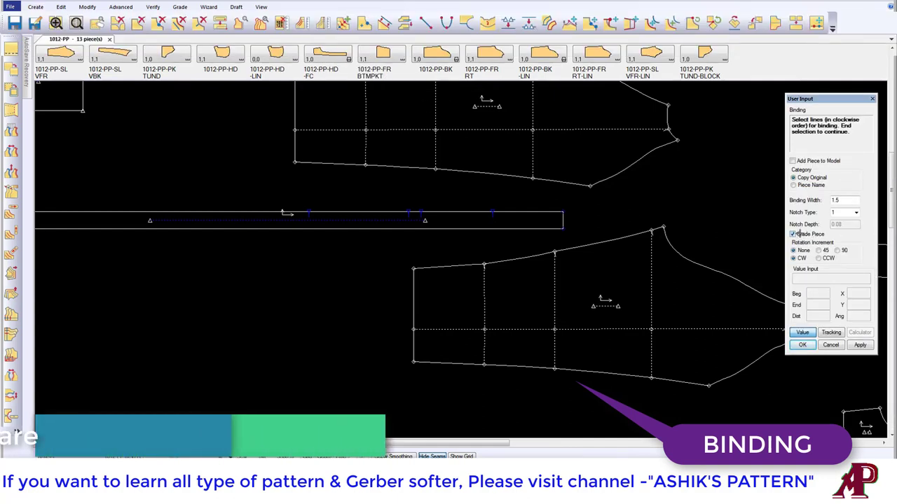
{"action": "left_click", "coordinate": [793, 234]}
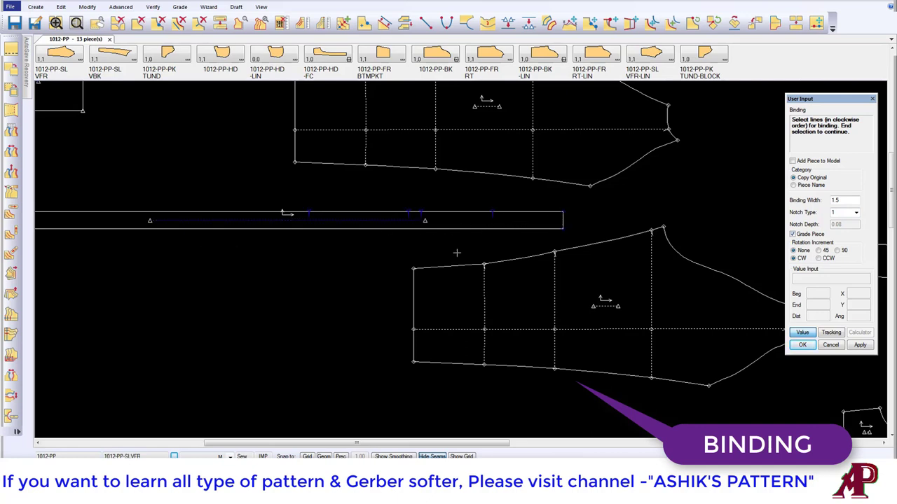
{"action": "right_click", "coordinate": [415, 221]}
{"action": "left_click", "coordinate": [371, 191]}
- Nudge the binding strip into position to the left of the sleeves
{"action": "scroll", "coordinate": [399, 228], "scroll_direction": "down", "scroll_amount": 5}
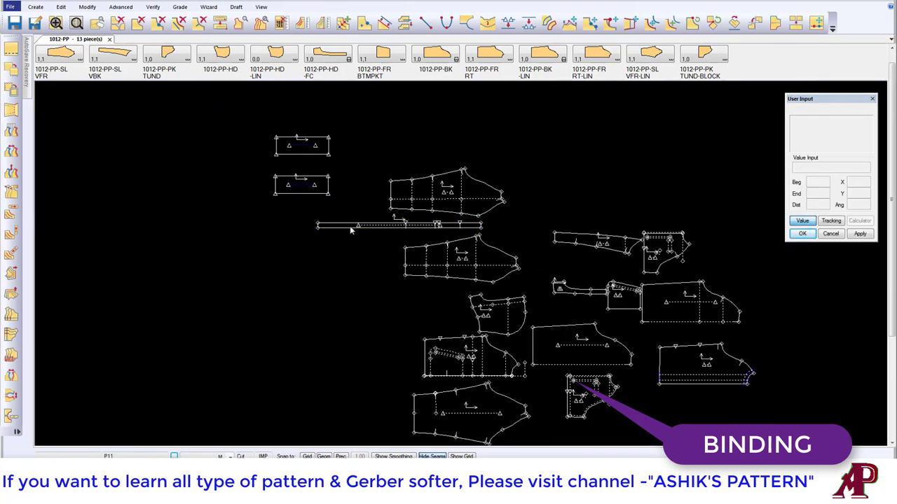
{"action": "left_click_drag", "start_coordinate": [346, 224], "coordinate": [320, 231]}
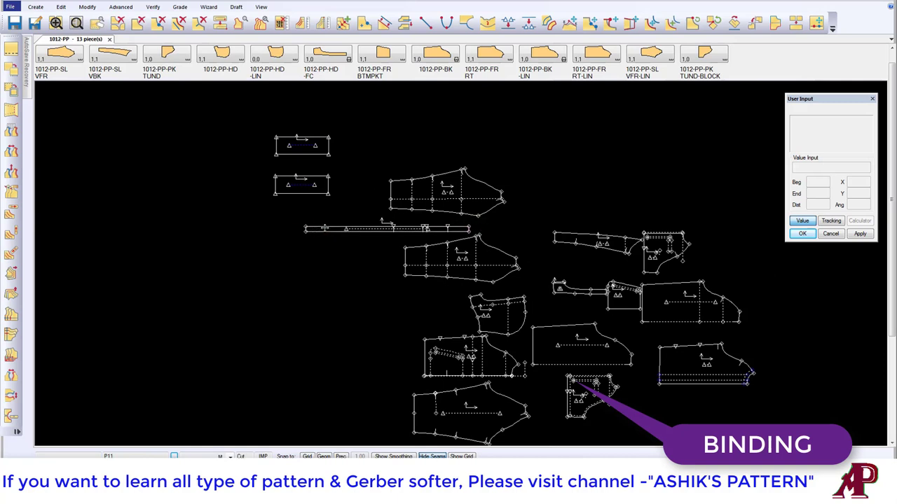
{"action": "scroll", "coordinate": [403, 227], "scroll_direction": "up", "scroll_amount": 3}
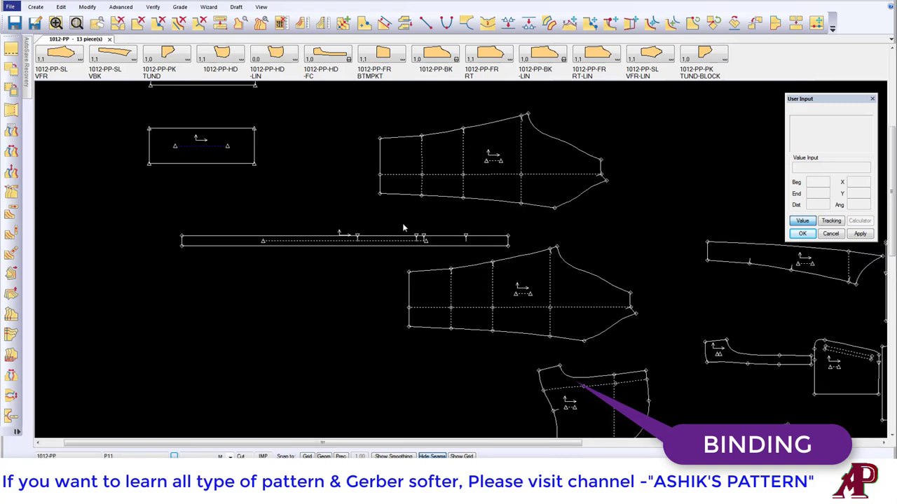
{"action": "left_click_drag", "start_coordinate": [403, 227], "coordinate": [425, 219]}
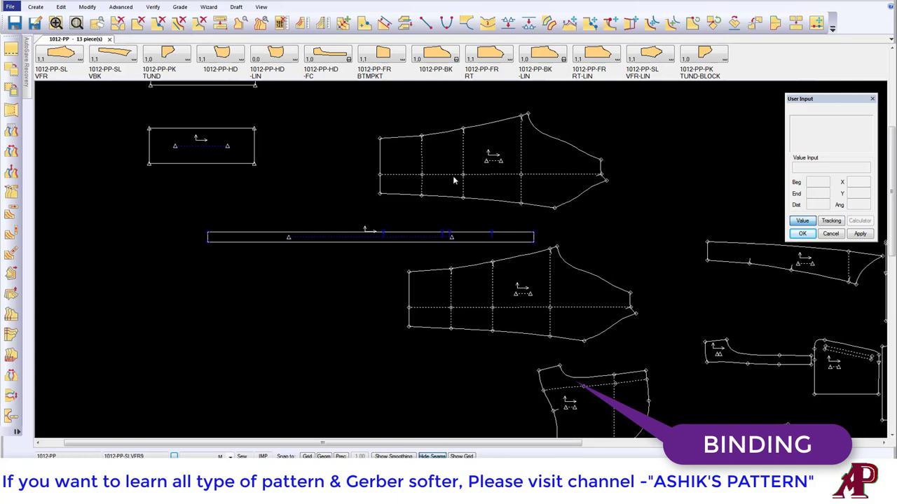
{"action": "left_click_drag", "start_coordinate": [453, 181], "coordinate": [444, 183]}
{"action": "left_click_drag", "start_coordinate": [422, 235], "coordinate": [301, 225]}
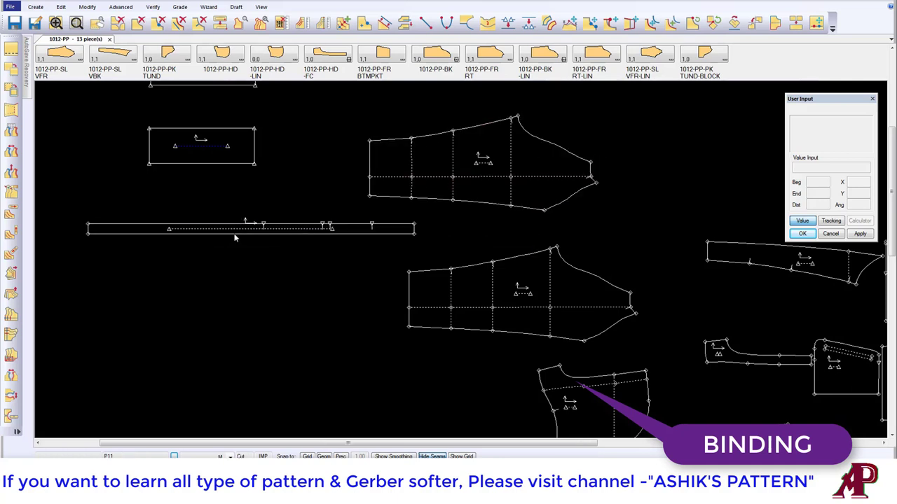
{"action": "scroll", "coordinate": [201, 233], "scroll_direction": "down", "scroll_amount": 2}
{"action": "left_click", "coordinate": [283, 228]}
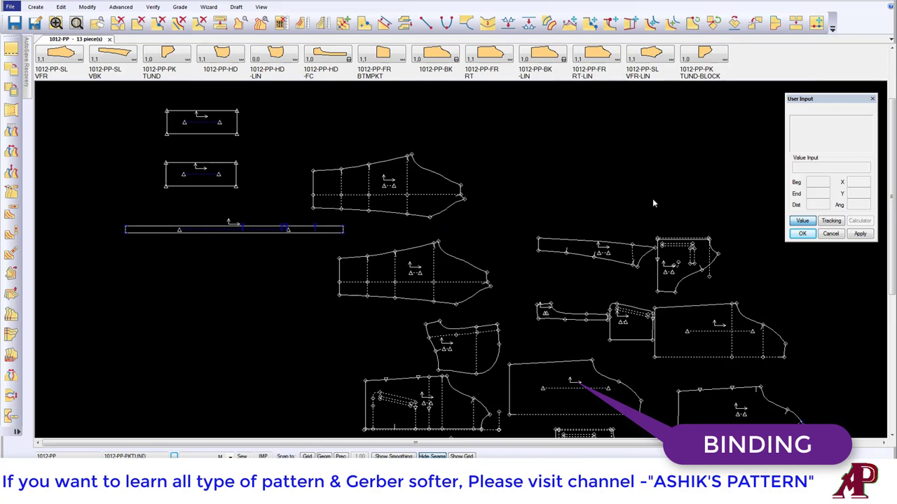
- Add notch marks along the strip's top edge and move it between the sleeve pieces
{"action": "left_click", "coordinate": [261, 224]}
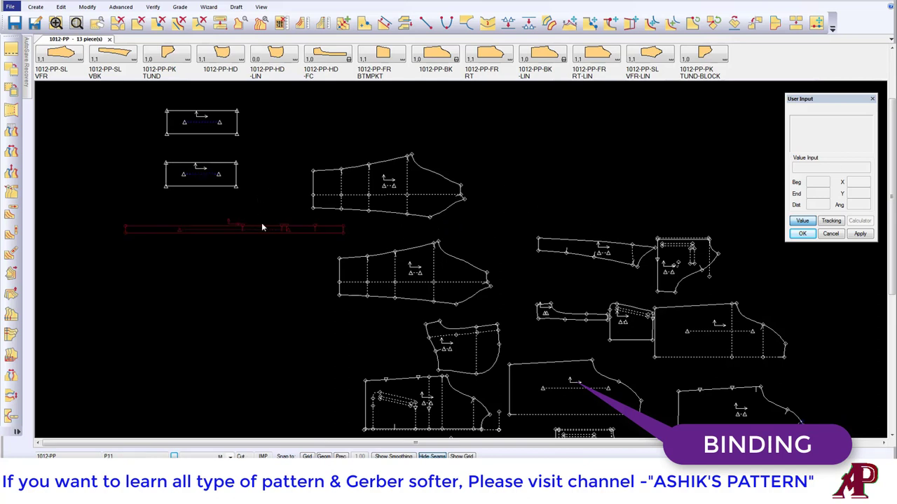
{"action": "left_click", "coordinate": [283, 226]}
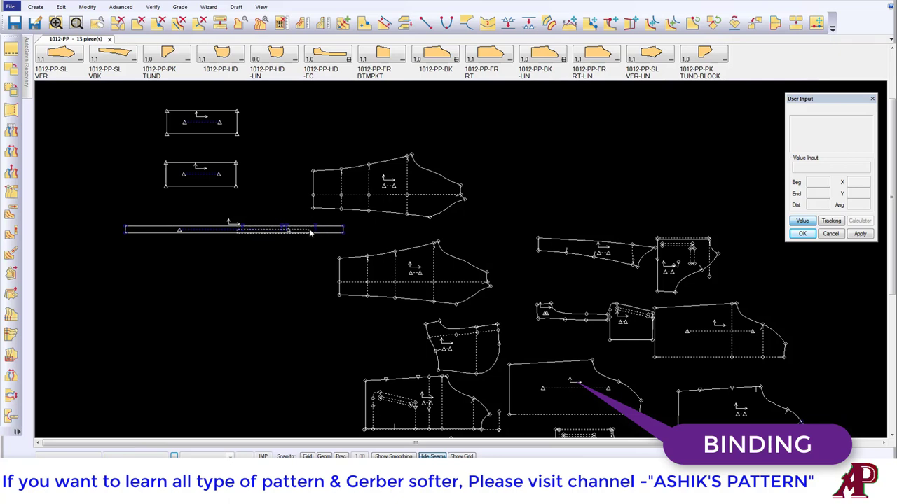
{"action": "left_click_drag", "start_coordinate": [275, 233], "coordinate": [429, 231]}
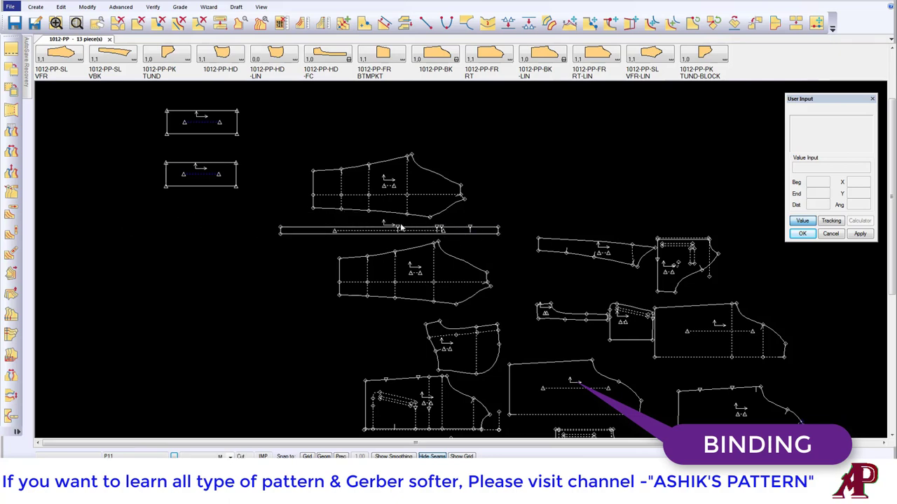
{"action": "left_click", "coordinate": [400, 226]}
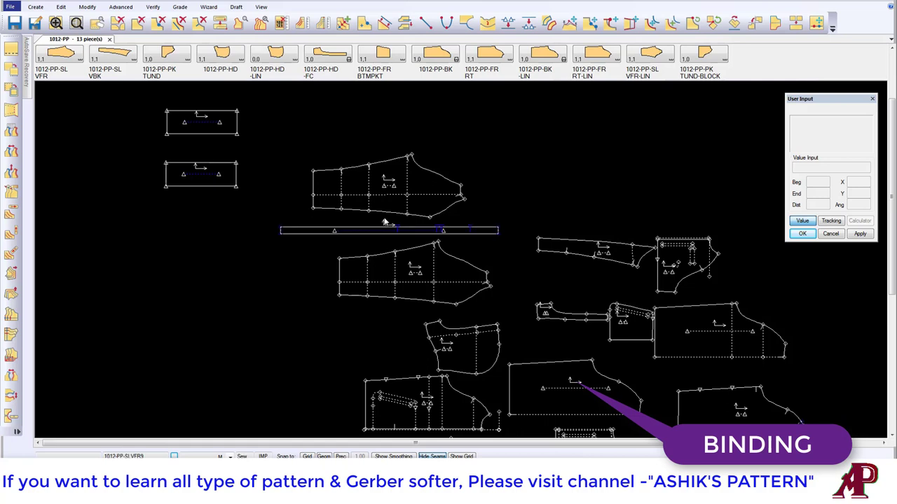
{"action": "left_click", "coordinate": [438, 237]}
{"action": "scroll", "coordinate": [412, 231], "scroll_direction": "up", "scroll_amount": 2}
- Remove the binding strip from the work area
{"action": "left_click", "coordinate": [412, 235]}
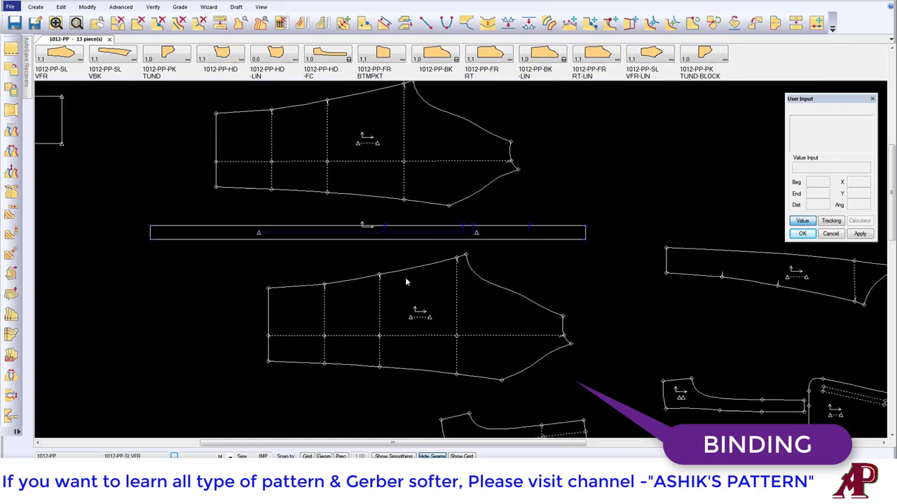
{"action": "left_click", "coordinate": [416, 236]}
{"action": "right_click", "coordinate": [418, 236]}
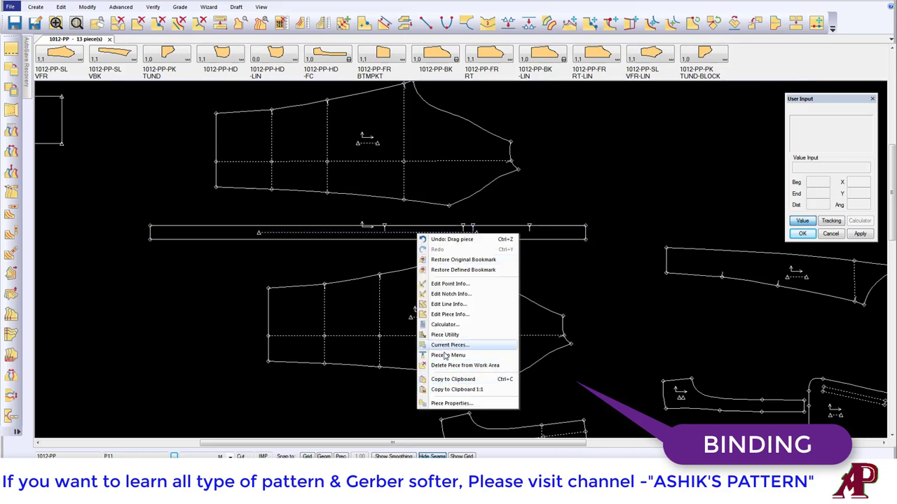
{"action": "left_click", "coordinate": [442, 366]}
- Reposition the upper and lower sleeve pieces slightly
{"action": "left_click_drag", "start_coordinate": [230, 177], "coordinate": [290, 185]}
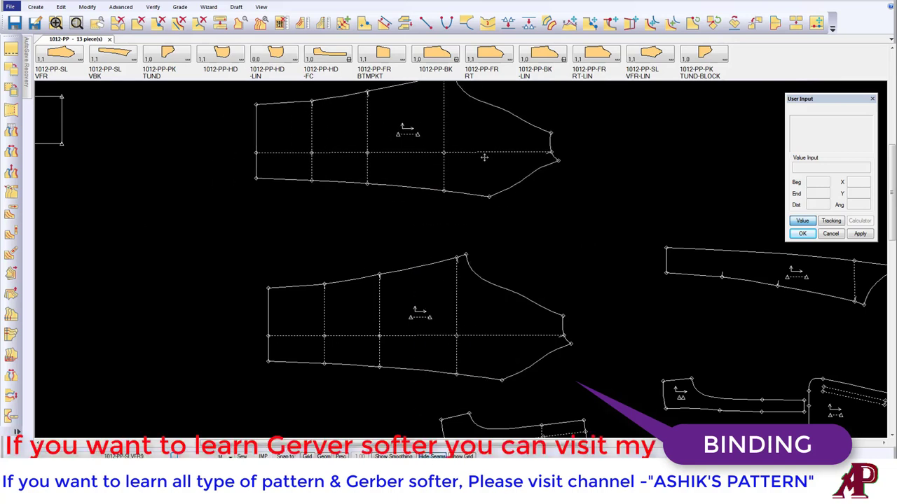
{"action": "left_click", "coordinate": [35, 6]}
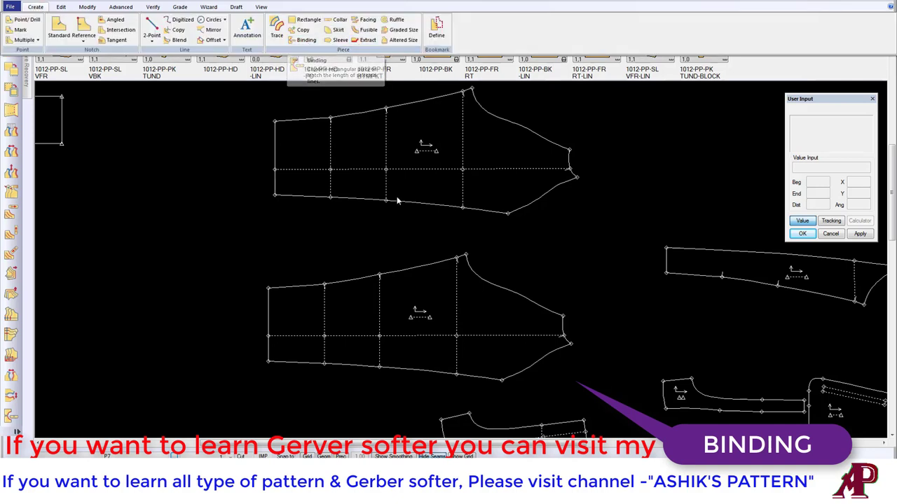
{"action": "left_click_drag", "start_coordinate": [407, 182], "coordinate": [392, 179]}
{"action": "left_click_drag", "start_coordinate": [408, 283], "coordinate": [420, 290]}
{"action": "left_click_drag", "start_coordinate": [431, 210], "coordinate": [425, 201]}
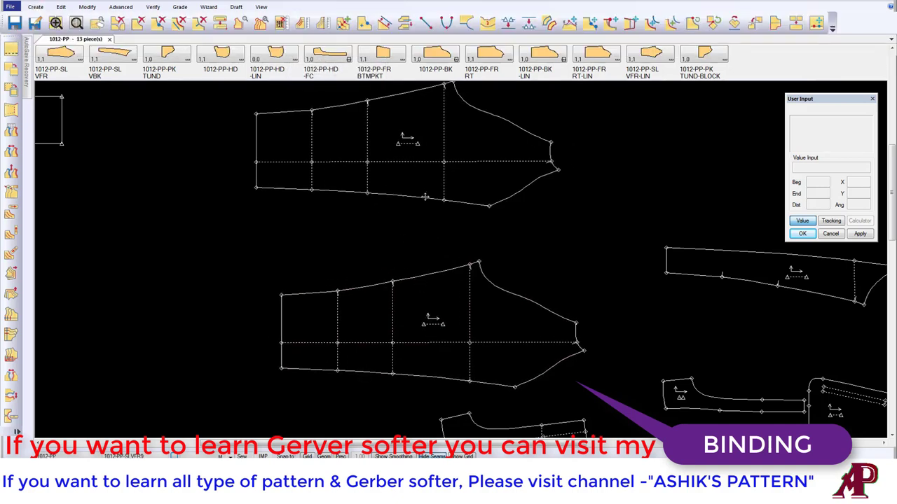
- Measure the upper sleeve's bottom edge (24.81 at XS to 26.35 at 3XL), then close the table
{"action": "left_click", "coordinate": [302, 23]}
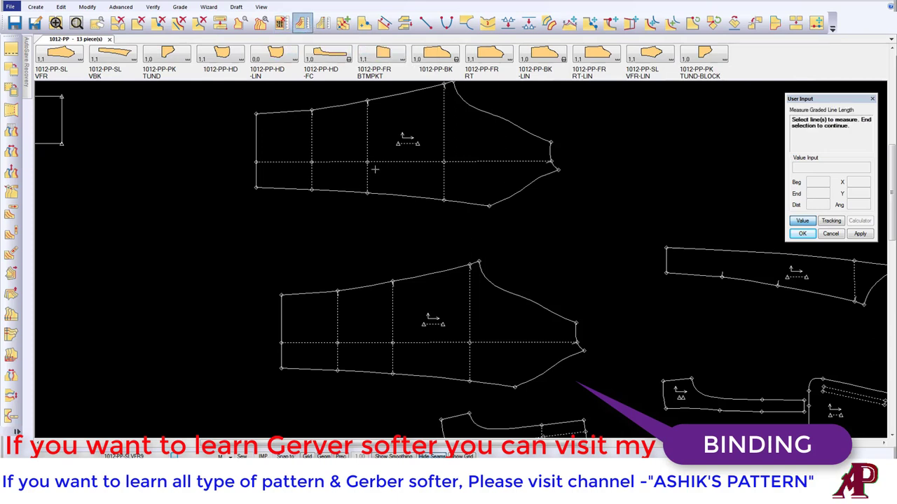
{"action": "left_click", "coordinate": [362, 191]}
{"action": "right_click", "coordinate": [419, 187]}
{"action": "left_click", "coordinate": [419, 188]}
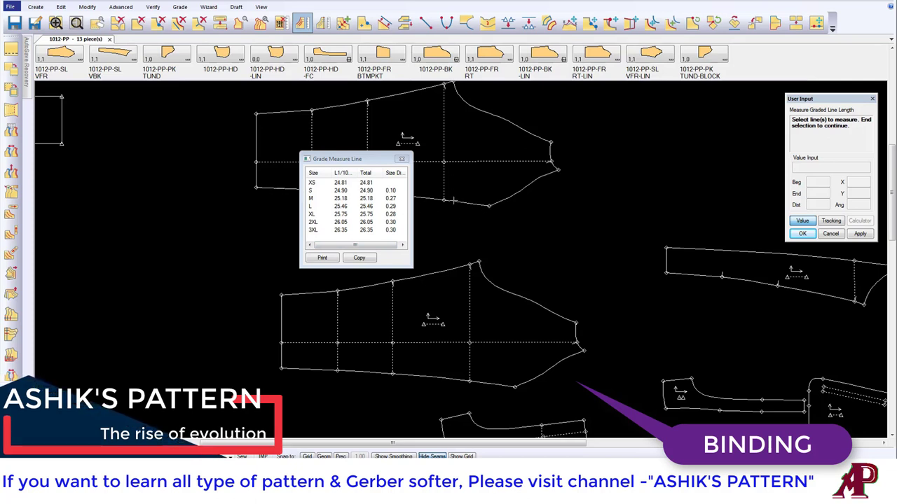
{"action": "right_click", "coordinate": [213, 143]}
{"action": "left_click", "coordinate": [246, 159]}
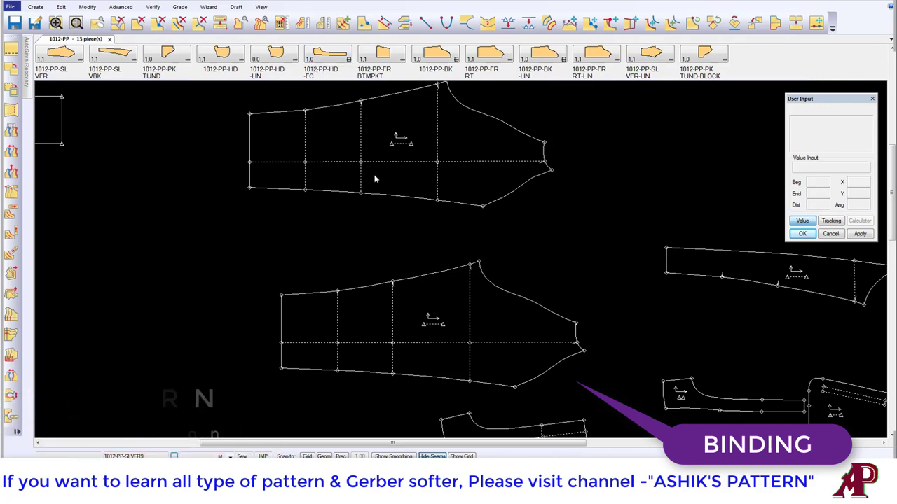
- Create binding strip P12, 1.5 wide, from the upper sleeve's bottom edge
{"action": "left_click", "coordinate": [35, 7]}
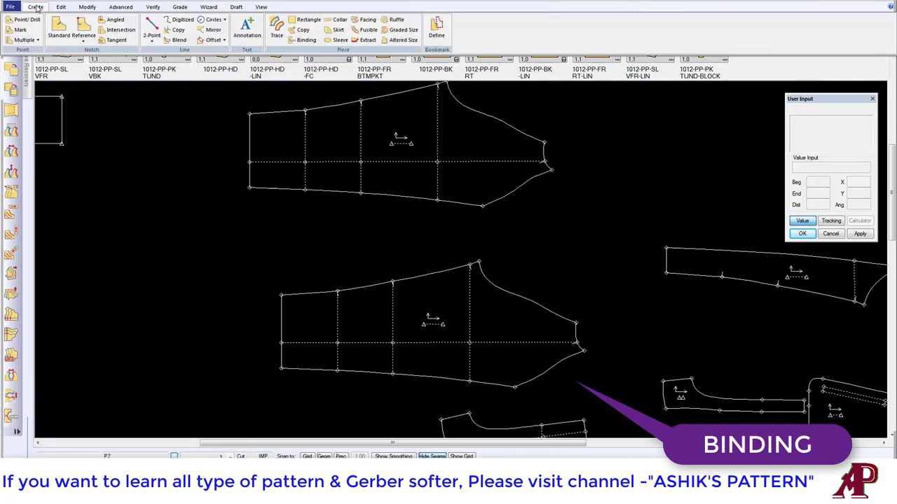
{"action": "left_click", "coordinate": [305, 40]}
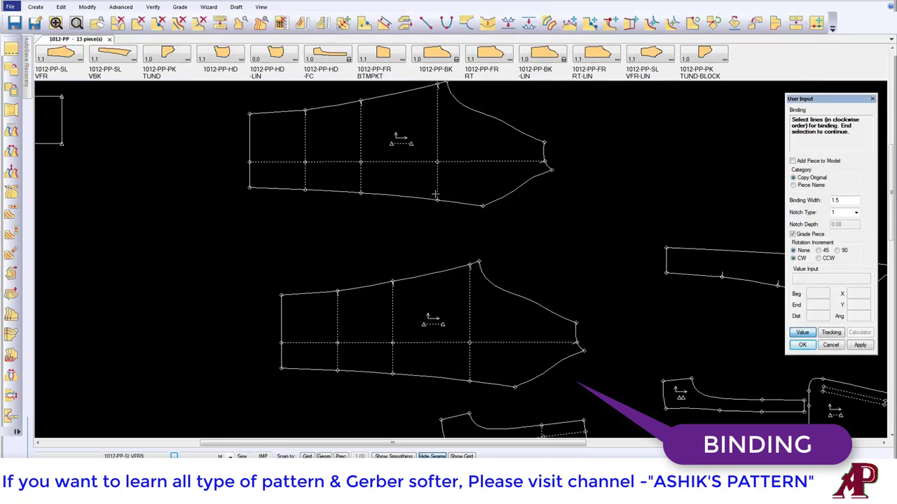
{"action": "left_click", "coordinate": [410, 196]}
{"action": "right_click", "coordinate": [303, 217]}
{"action": "left_click", "coordinate": [310, 224]}
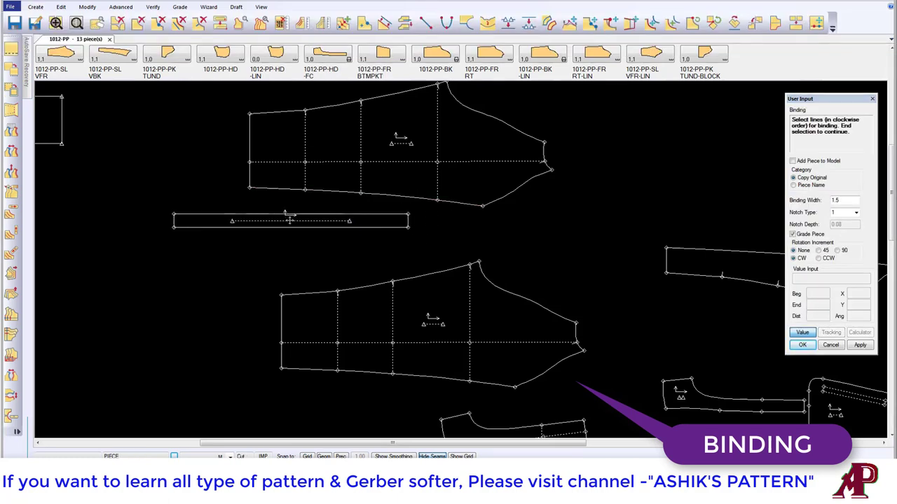
{"action": "key", "text": "Return"}
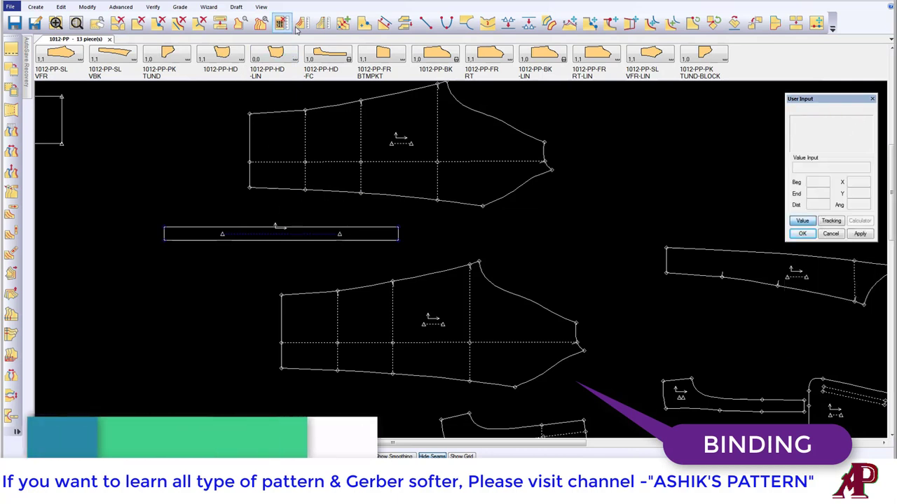
- Measure the sleeve edge and strip edge, both 24.81 to 26.35, then close the tables
{"action": "left_click", "coordinate": [395, 195]}
{"action": "right_click", "coordinate": [356, 223]}
{"action": "left_click", "coordinate": [363, 230]}
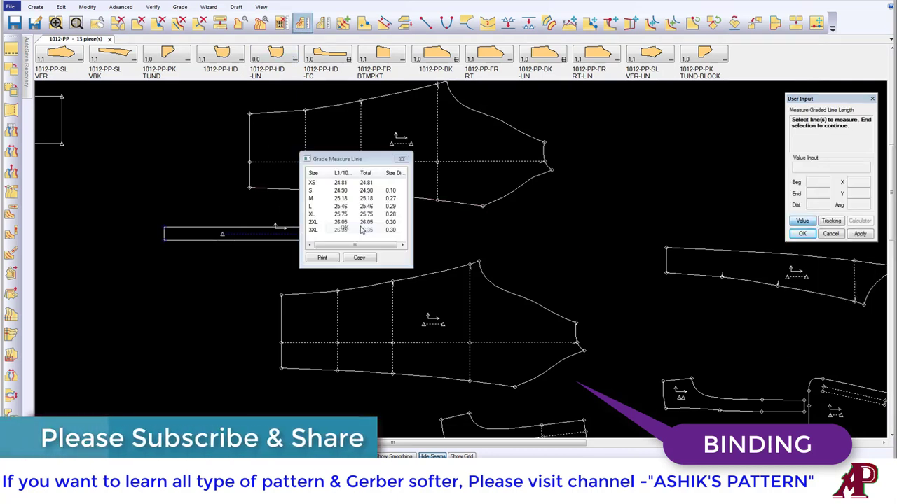
{"action": "left_click", "coordinate": [213, 225]}
{"action": "right_click", "coordinate": [219, 211]}
{"action": "left_click", "coordinate": [226, 216]}
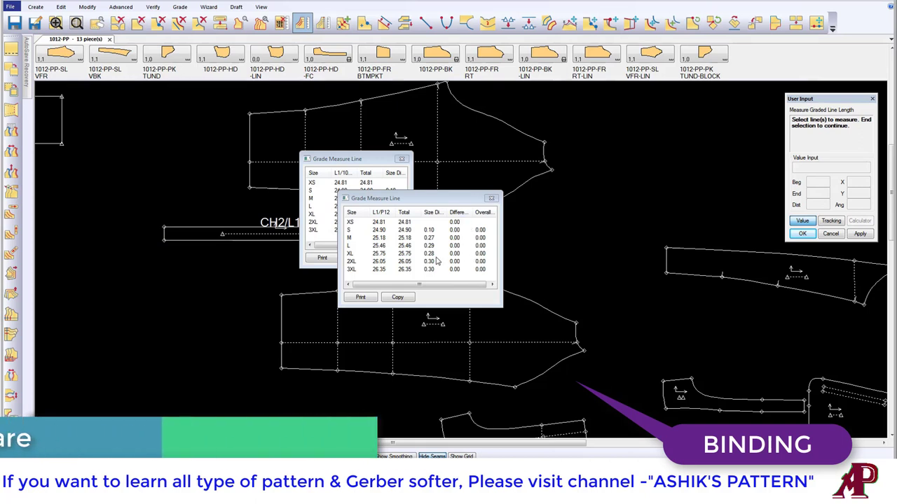
{"action": "key", "text": "Escape"}
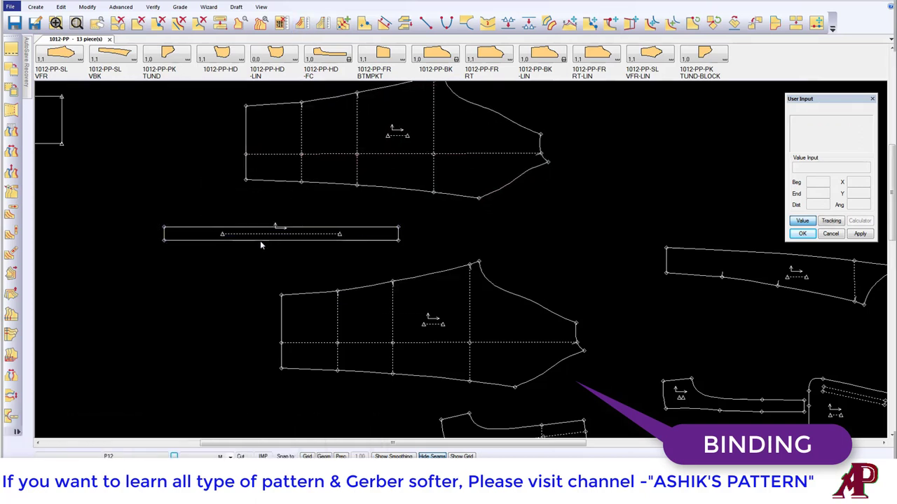
- Move the P12 binding strip to just below the upper sleeve piece
{"action": "left_click_drag", "start_coordinate": [311, 243], "coordinate": [369, 236]}
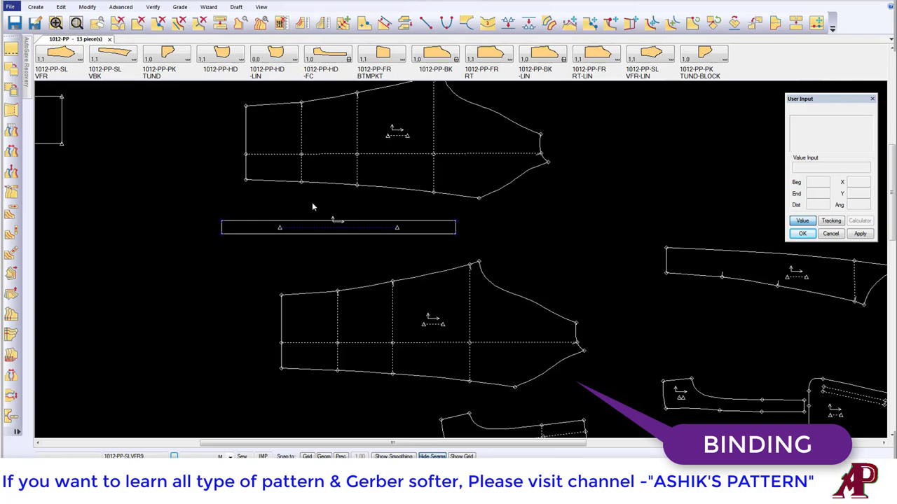
{"action": "scroll", "coordinate": [312, 206], "scroll_direction": "down", "scroll_amount": 3}
{"action": "scroll", "coordinate": [536, 240], "scroll_direction": "down", "scroll_amount": 1}
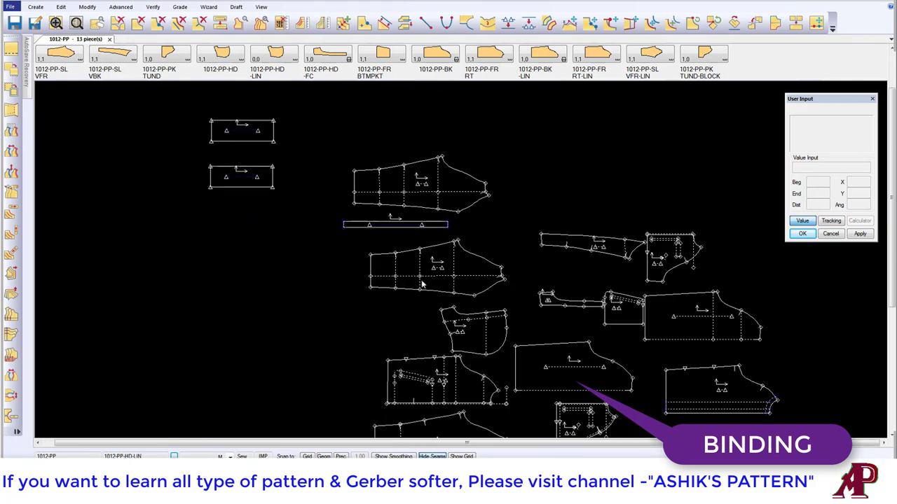
{"action": "left_click", "coordinate": [404, 225]}
{"action": "left_click", "coordinate": [400, 225]}
{"action": "scroll", "coordinate": [403, 204], "scroll_direction": "up", "scroll_amount": 2}
{"action": "scroll", "coordinate": [384, 203], "scroll_direction": "up", "scroll_amount": 2}
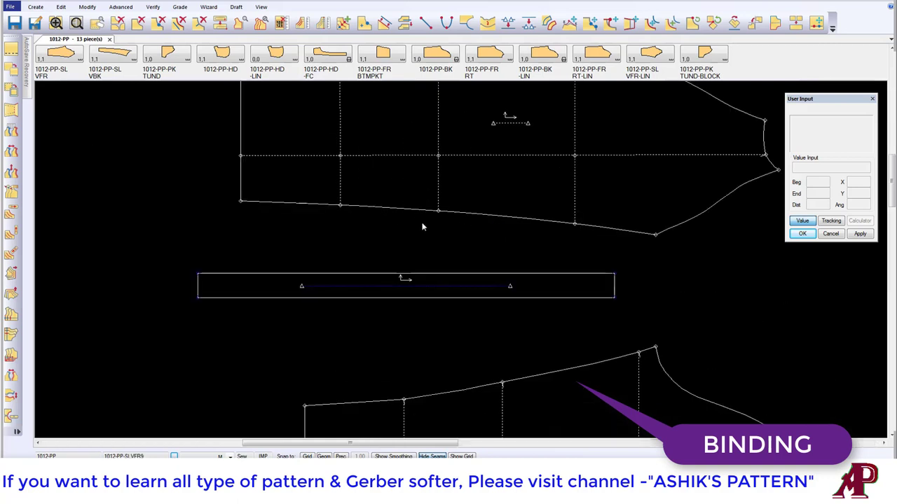
{"action": "left_click_drag", "start_coordinate": [459, 276], "coordinate": [477, 270]}
- Shift the upper sleeve piece slightly to the left
{"action": "left_click_drag", "start_coordinate": [353, 174], "coordinate": [345, 173]}
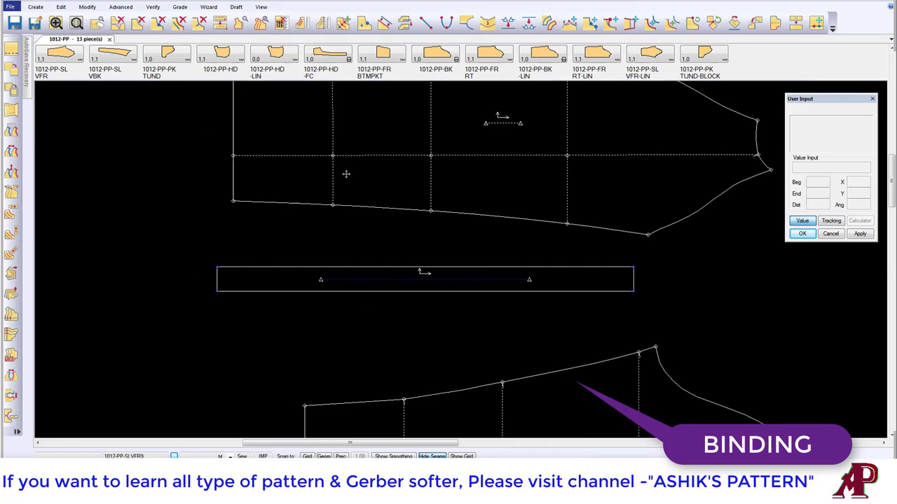
{"action": "left_click", "coordinate": [158, 22]}
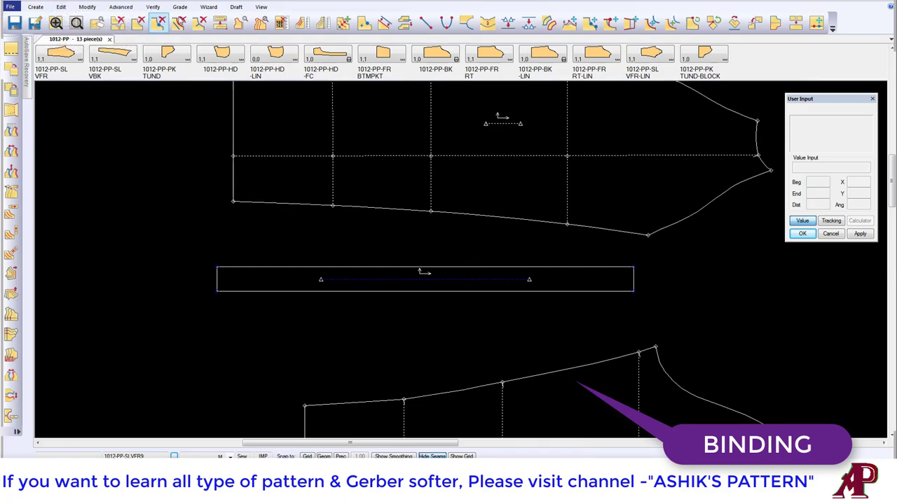
{"action": "left_click", "coordinate": [180, 7]}
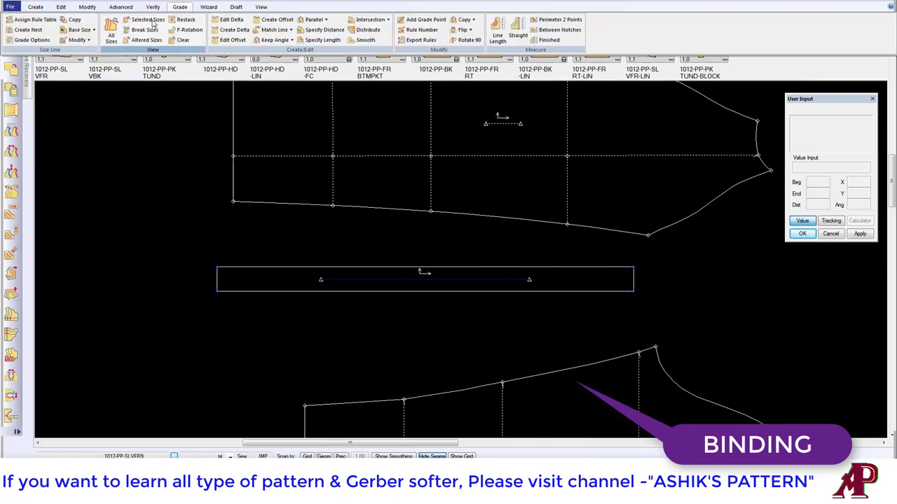
- View a binding strip corner point's grade values with Edit Delta, then close the table
{"action": "left_click", "coordinate": [231, 18]}
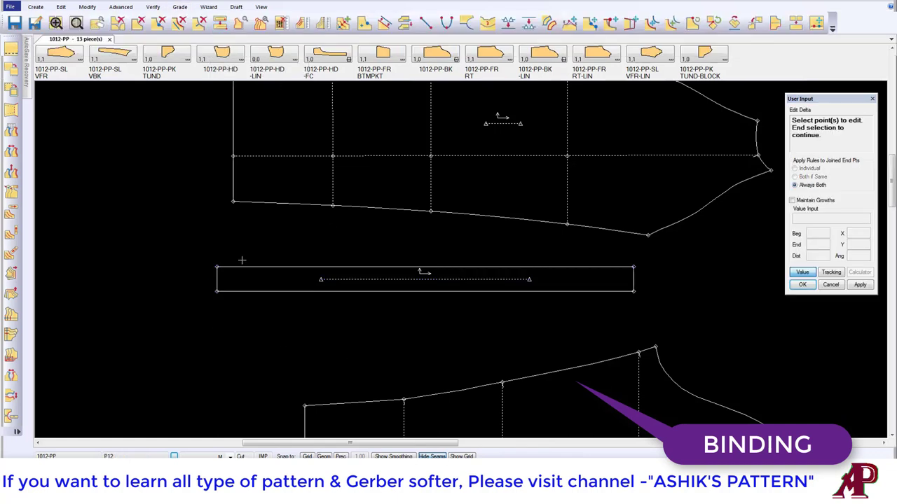
{"action": "left_click", "coordinate": [217, 267]}
{"action": "right_click", "coordinate": [270, 241]}
{"action": "left_click", "coordinate": [281, 245]}
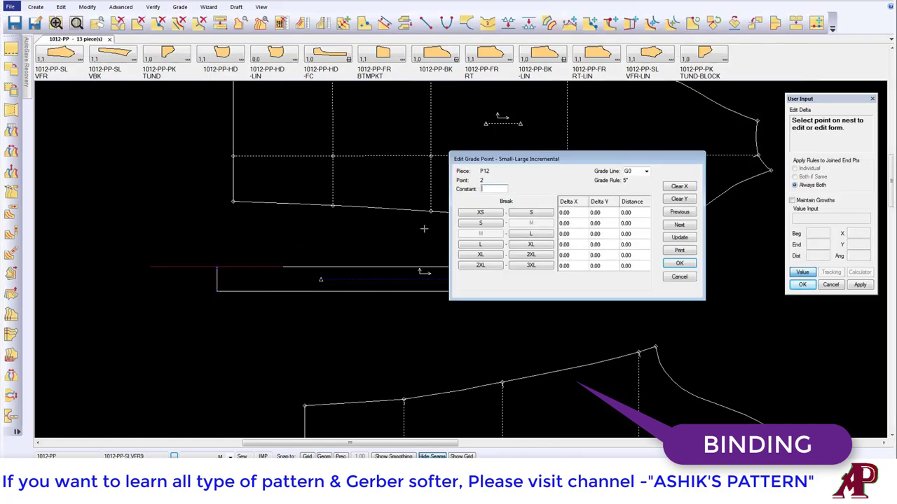
{"action": "left_click", "coordinate": [680, 263]}
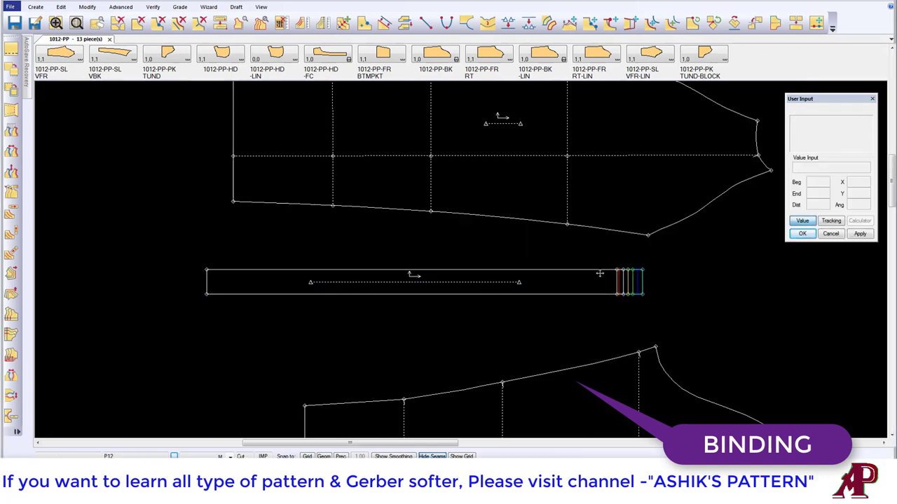
- Rotate the binding strip 180° end for end and realign its grain line
{"action": "left_click", "coordinate": [692, 22]}
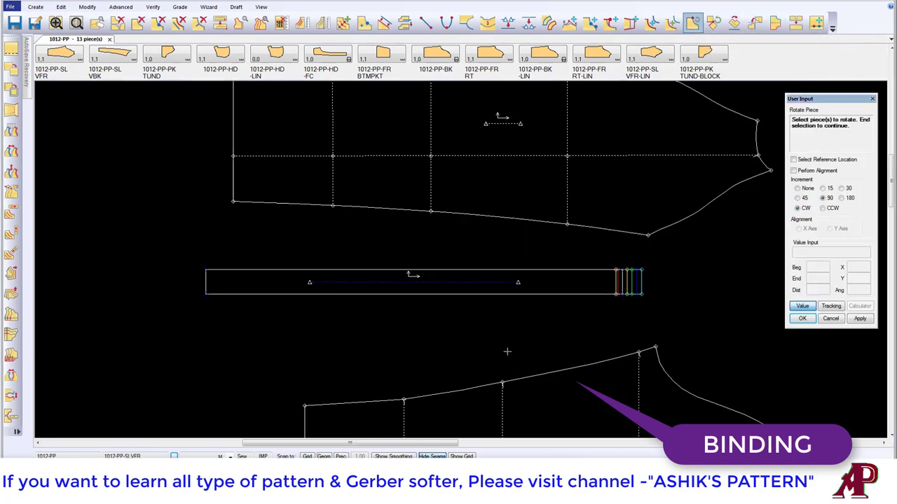
{"action": "left_click", "coordinate": [444, 277]}
{"action": "right_click", "coordinate": [433, 272]}
{"action": "left_click", "coordinate": [429, 283]}
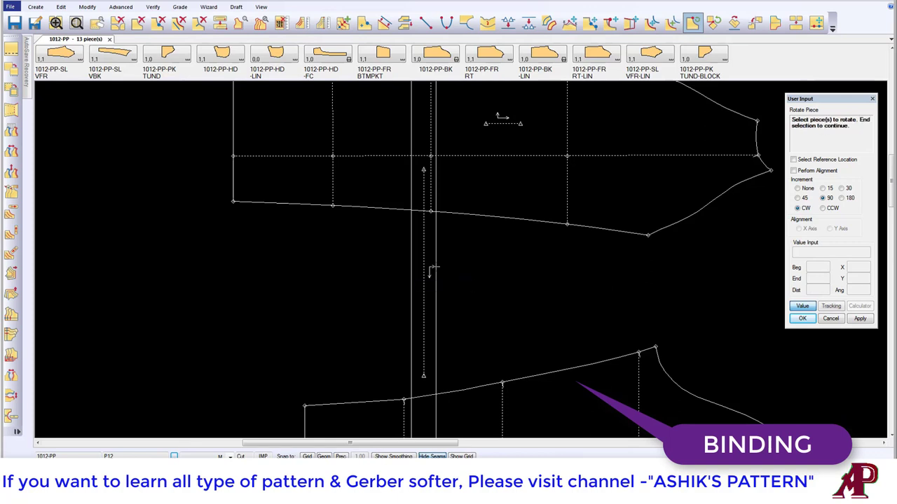
{"action": "left_click", "coordinate": [432, 269]}
{"action": "right_click", "coordinate": [433, 268]}
{"action": "left_click", "coordinate": [419, 265]}
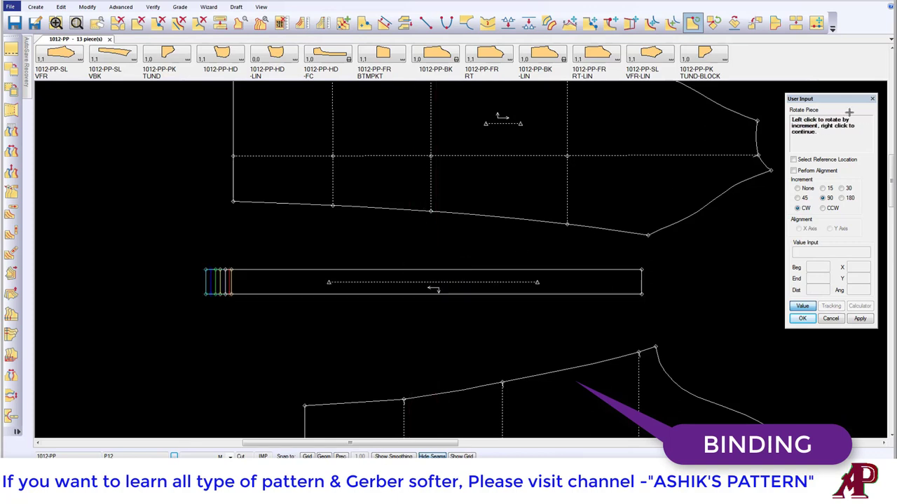
{"action": "left_click", "coordinate": [754, 23]}
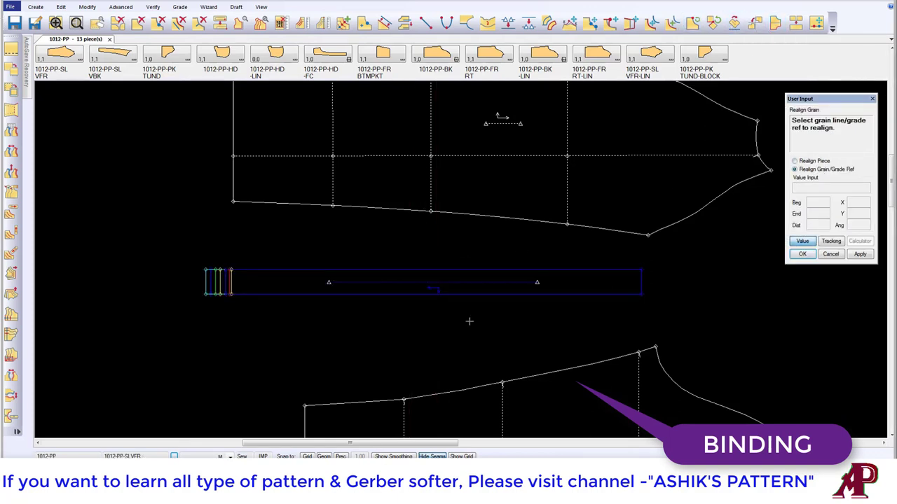
{"action": "left_click", "coordinate": [435, 270]}
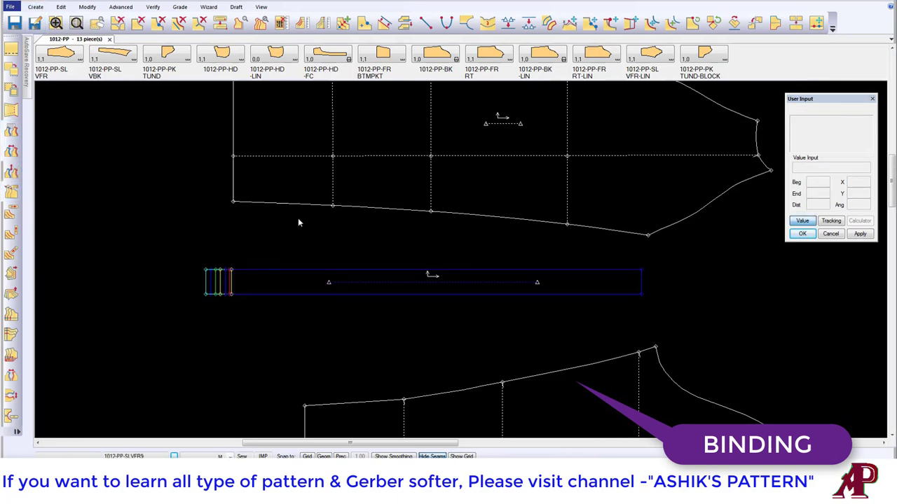
- Clear the X grade deltas of the strip's left end point, setting XS to -.25
{"action": "left_click", "coordinate": [31, 189]}
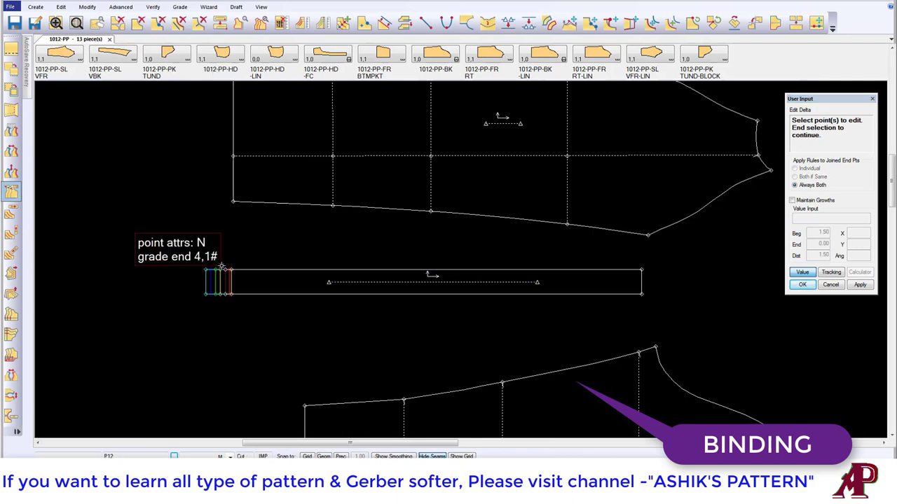
{"action": "left_click", "coordinate": [220, 269]}
{"action": "right_click", "coordinate": [421, 261]}
{"action": "left_click", "coordinate": [420, 261]}
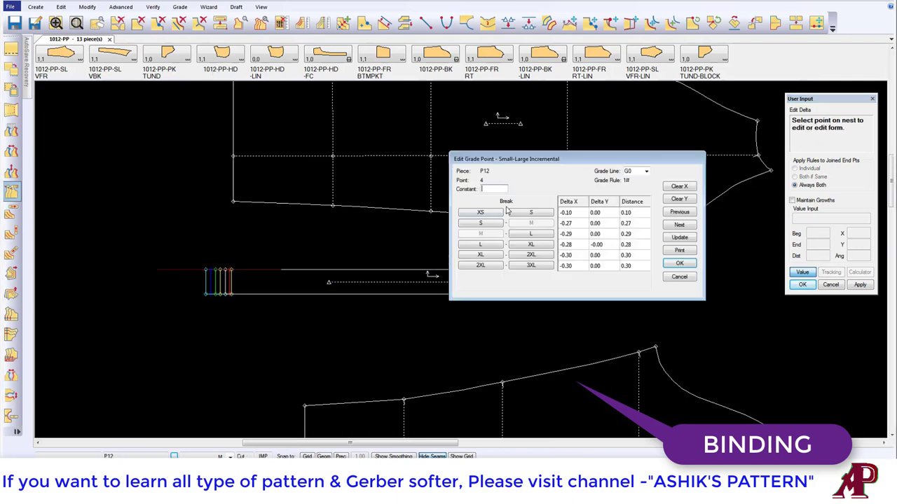
{"action": "left_click", "coordinate": [679, 186]}
{"action": "type", "text": "-.25"}
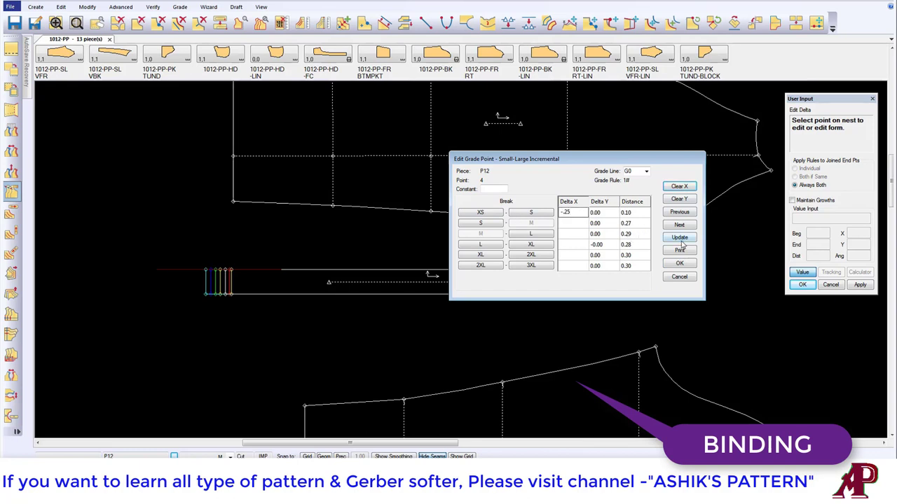
{"action": "left_click", "coordinate": [680, 238]}
{"action": "left_click", "coordinate": [679, 263]}
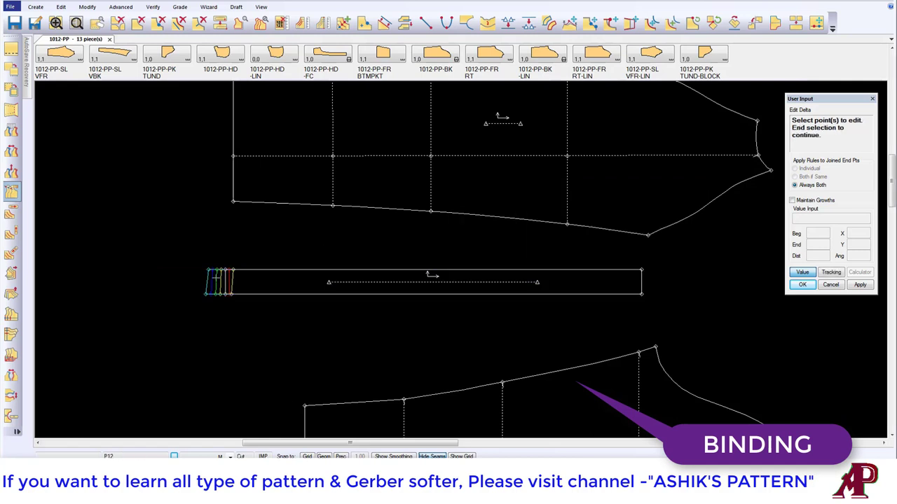
- Move the binding strip slightly right and select it
{"action": "right_click", "coordinate": [258, 260]}
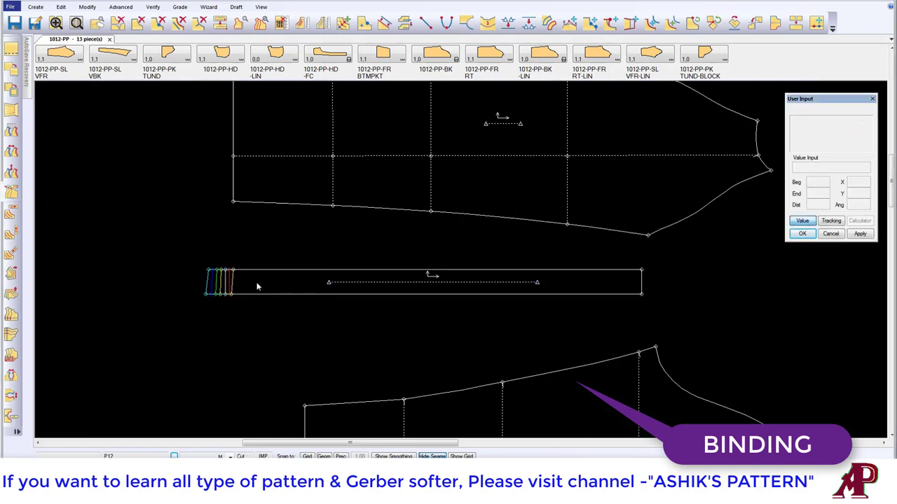
{"action": "left_click_drag", "start_coordinate": [268, 277], "coordinate": [295, 272]}
{"action": "left_click", "coordinate": [295, 271]}
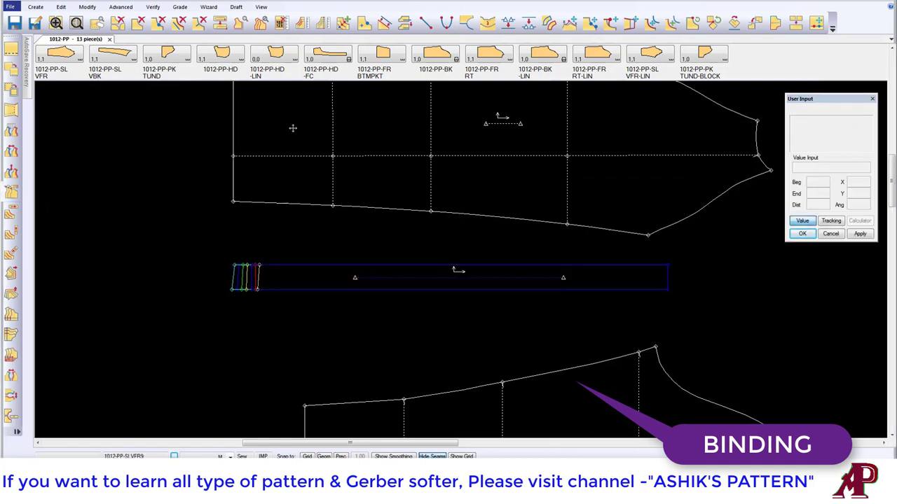
- Copy the X grading from the sleeve line's start point onto the binding strip's left corner
{"action": "left_click", "coordinate": [35, 7]}
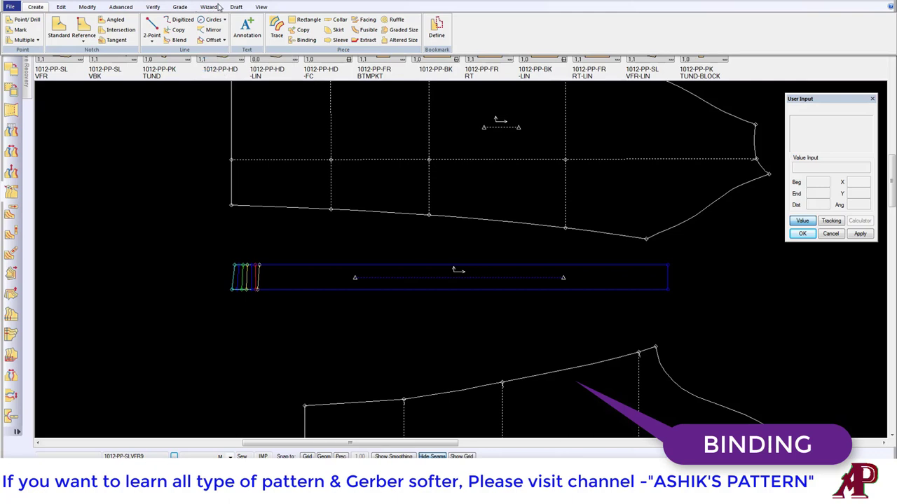
{"action": "left_click", "coordinate": [181, 7]}
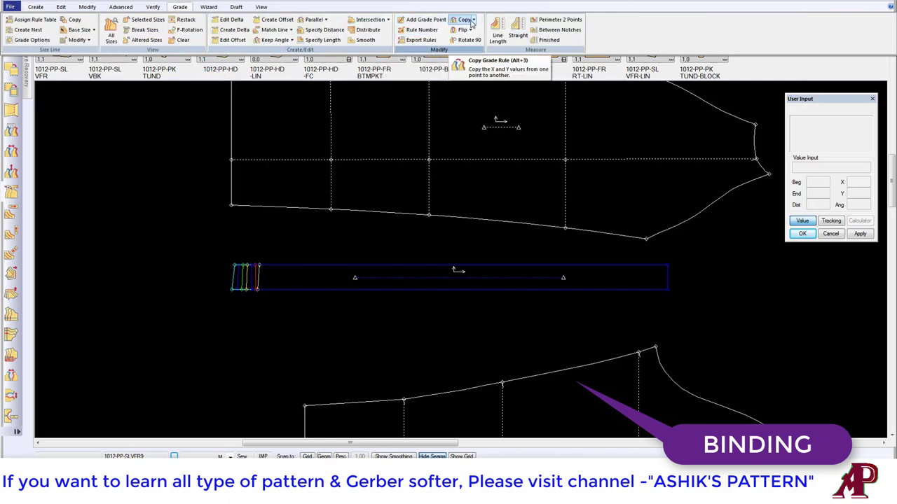
{"action": "left_click", "coordinate": [470, 19]}
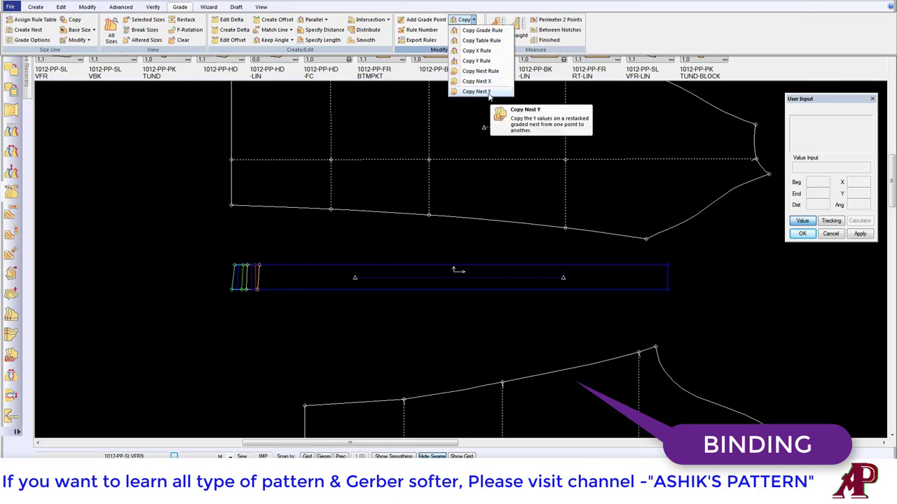
{"action": "left_click", "coordinate": [480, 81]}
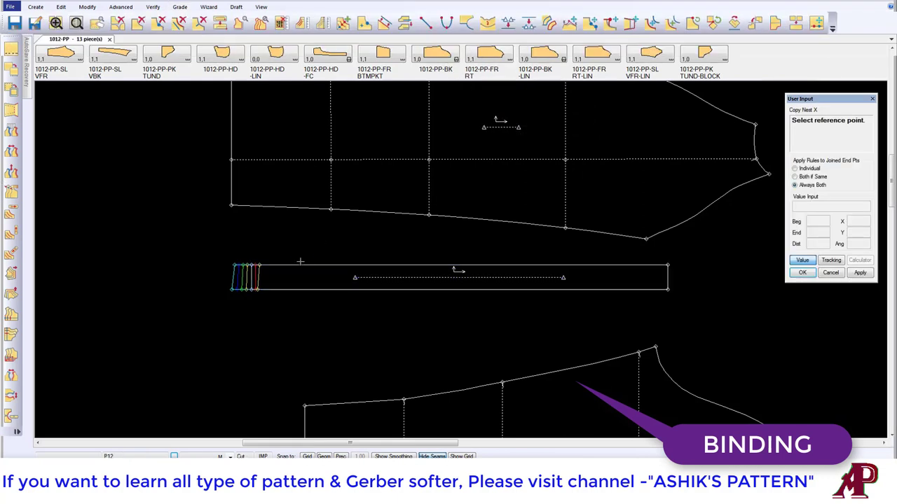
{"action": "left_click", "coordinate": [308, 262]}
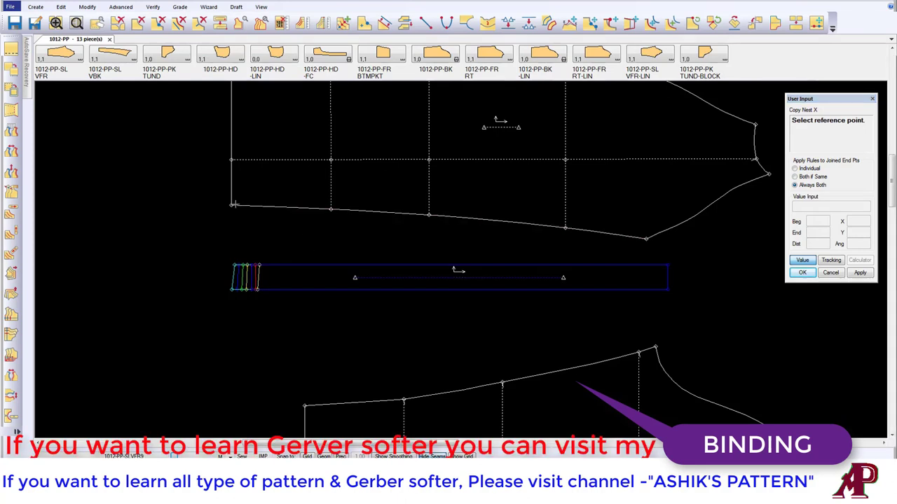
{"action": "left_click", "coordinate": [232, 204]}
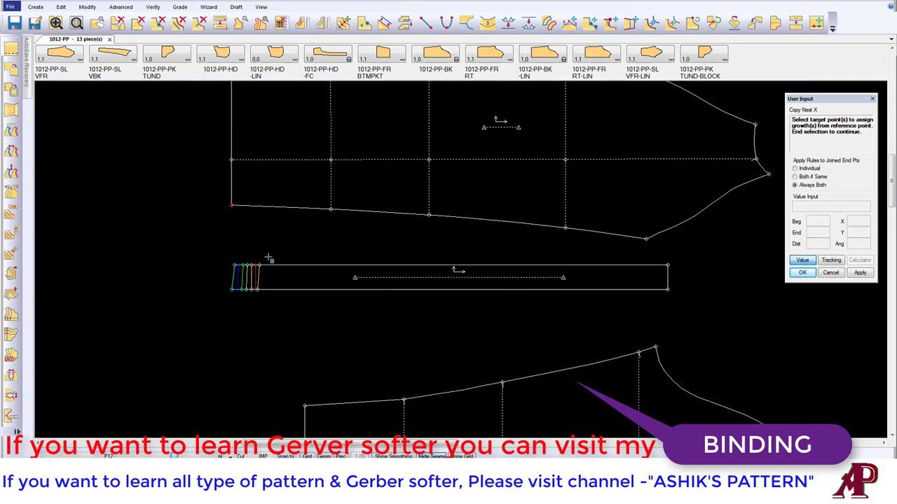
{"action": "right_click", "coordinate": [273, 229]}
{"action": "left_click", "coordinate": [316, 233]}
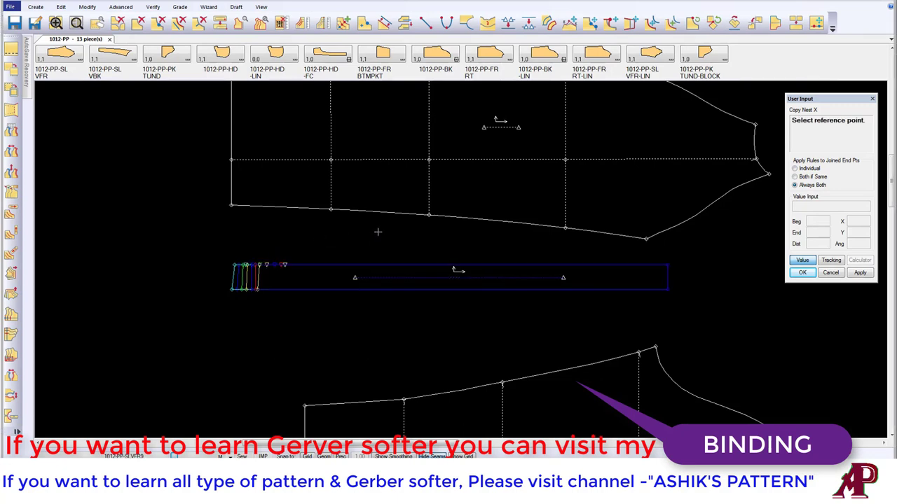
{"action": "key", "text": "Escape"}
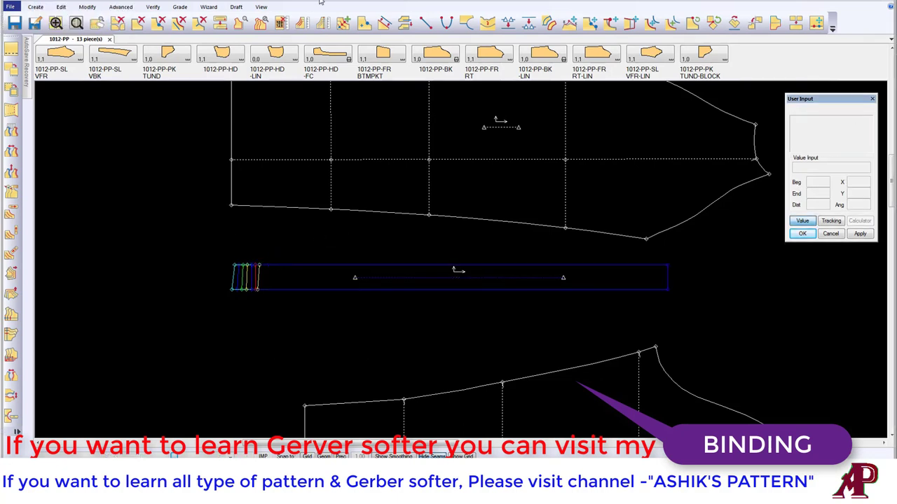
- Bring up the Grade ribbon tab's tools above the pattern pieces
{"action": "left_click", "coordinate": [179, 7]}
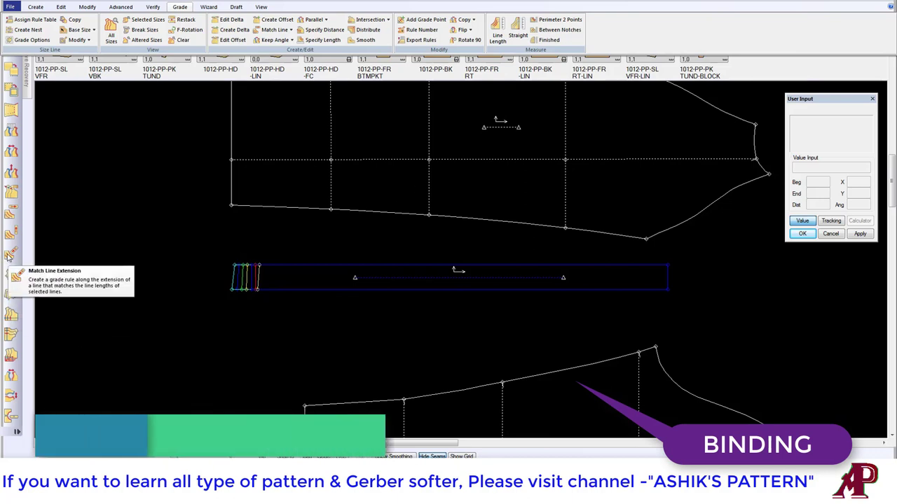
- Grade the binding's top edge to match the sleeve cap line length with Match Line Extension
{"action": "left_click", "coordinate": [10, 253]}
{"action": "left_click", "coordinate": [297, 264]}
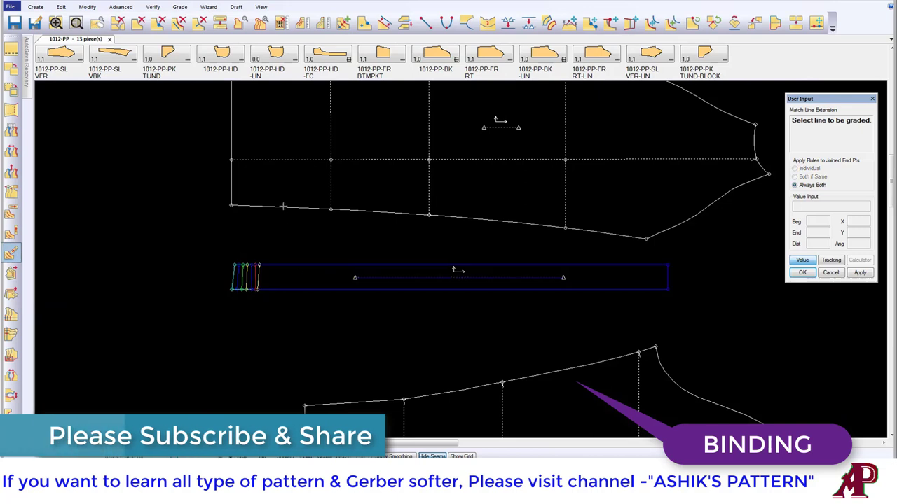
{"action": "left_click", "coordinate": [234, 265]}
{"action": "right_click", "coordinate": [302, 252]}
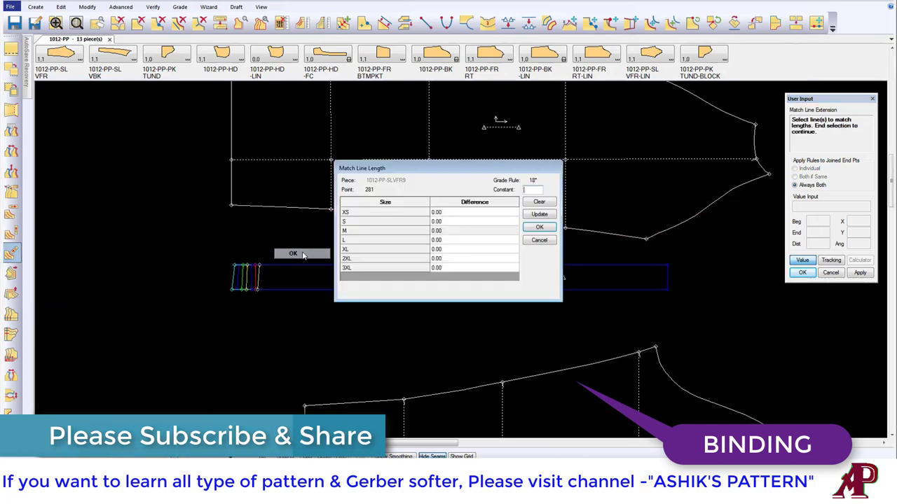
{"action": "left_click", "coordinate": [538, 229]}
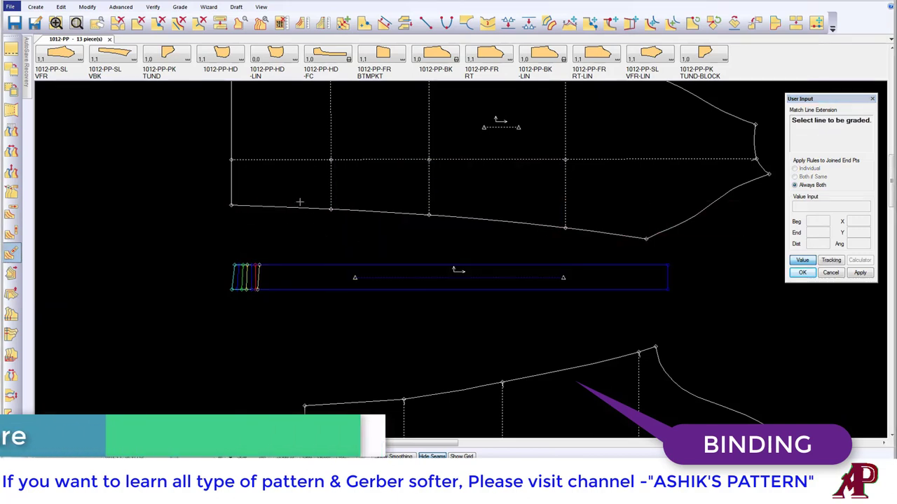
- Measure the sleeve cap line's graded lengths, 24.68 (XS) to 26.18 (3XL)
{"action": "left_click", "coordinate": [301, 22]}
{"action": "left_click", "coordinate": [445, 215]}
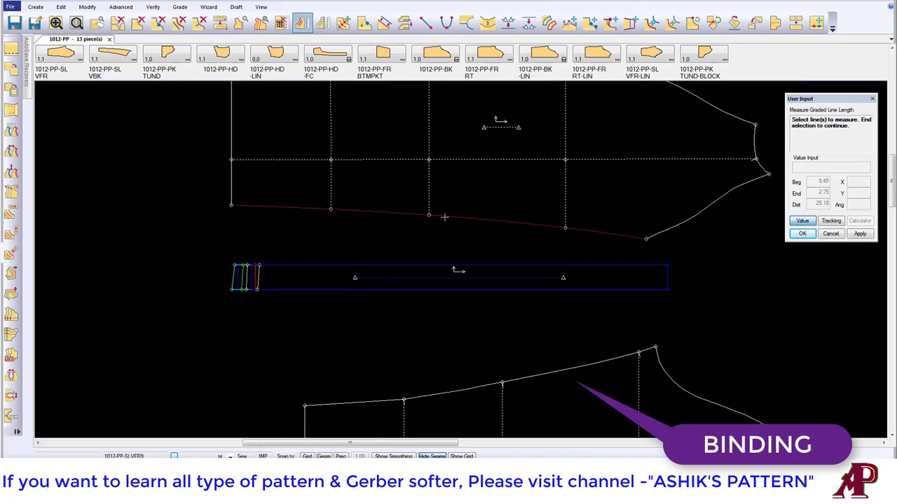
{"action": "right_click", "coordinate": [449, 232]}
{"action": "left_click", "coordinate": [462, 238]}
{"action": "left_click", "coordinate": [514, 267]}
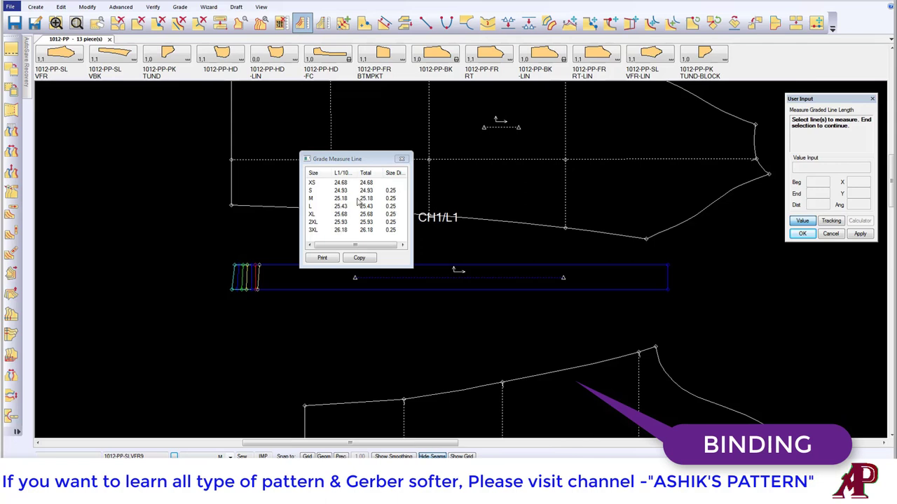
{"action": "left_click", "coordinate": [255, 267]}
{"action": "left_click", "coordinate": [301, 22]}
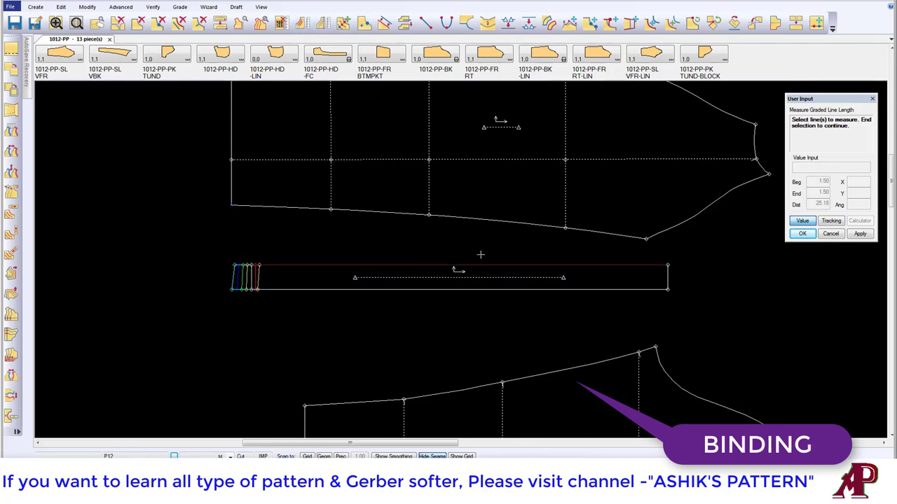
- Measure the binding top edge's graded lengths, confirming the same 24.68 to 26.18 values
{"action": "left_click", "coordinate": [481, 265]}
{"action": "left_click", "coordinate": [503, 223]}
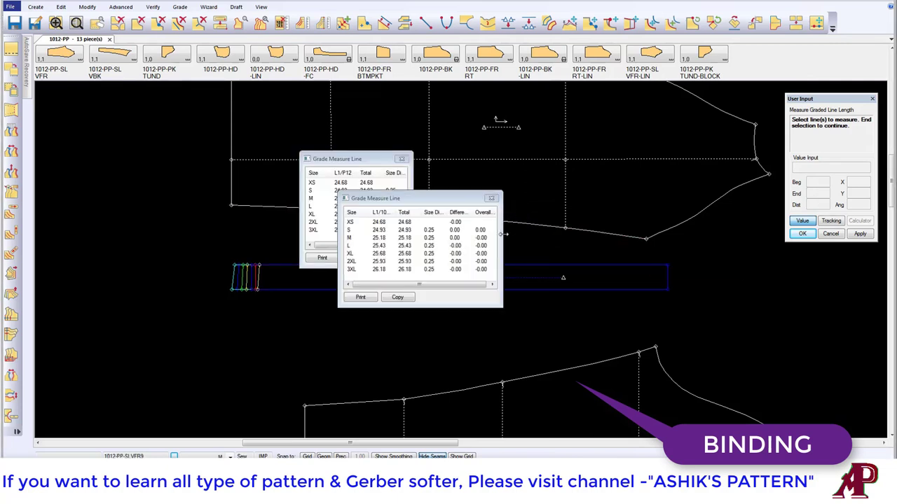
{"action": "right_click", "coordinate": [487, 179]}
{"action": "left_click", "coordinate": [500, 185]}
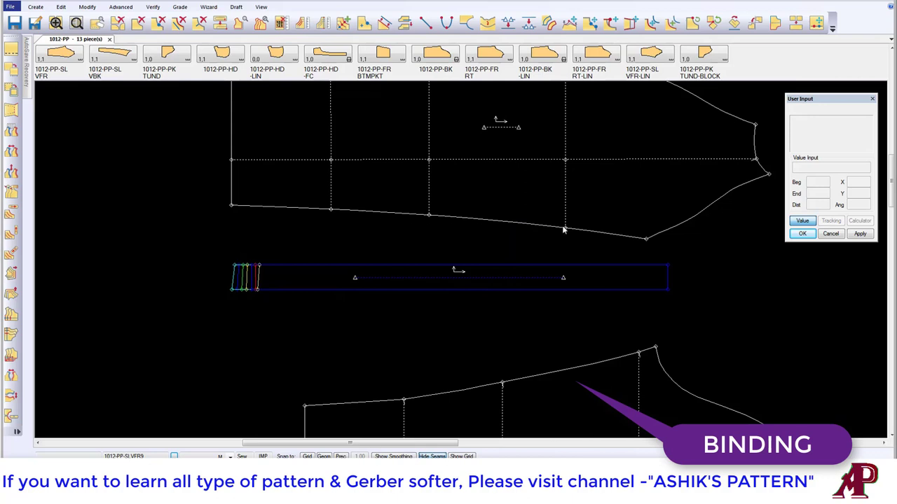
- Reposition the graded binding strip slightly left, beneath the upper sleeve piece
{"action": "left_click_drag", "start_coordinate": [455, 277], "coordinate": [441, 277]}
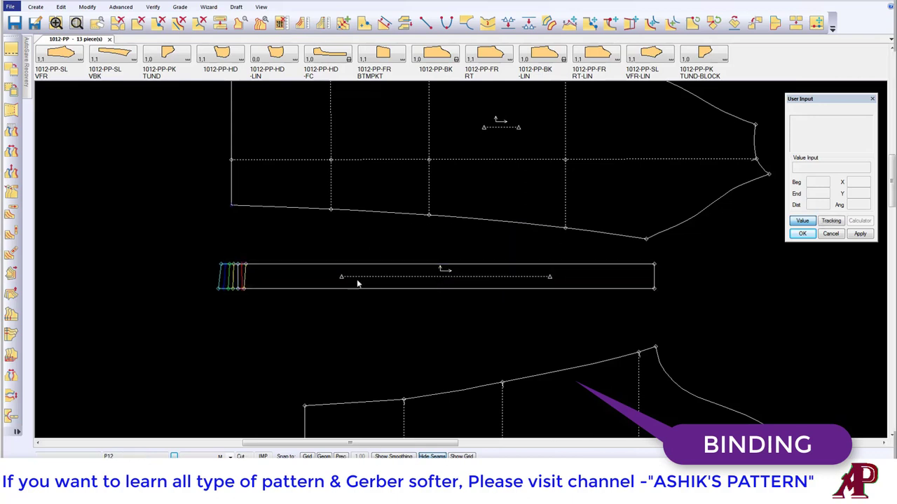
{"action": "left_click", "coordinate": [297, 257]}
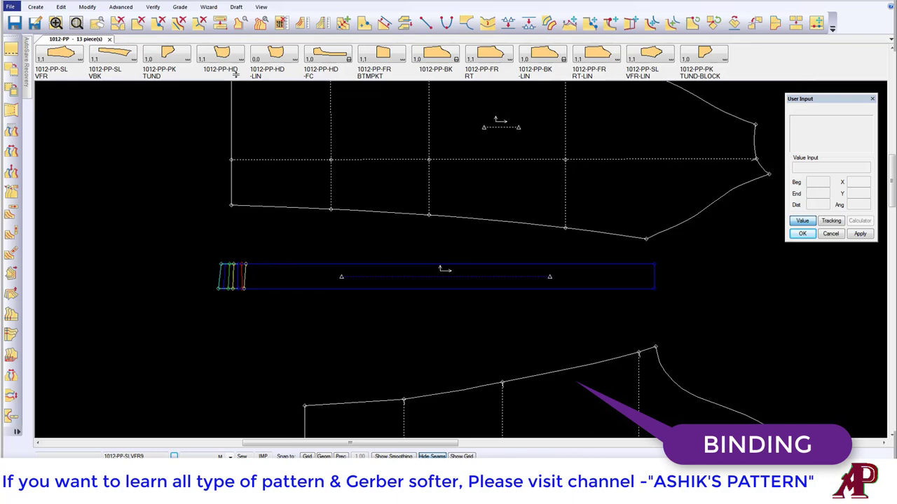
{"action": "left_click_drag", "start_coordinate": [595, 276], "coordinate": [585, 281]}
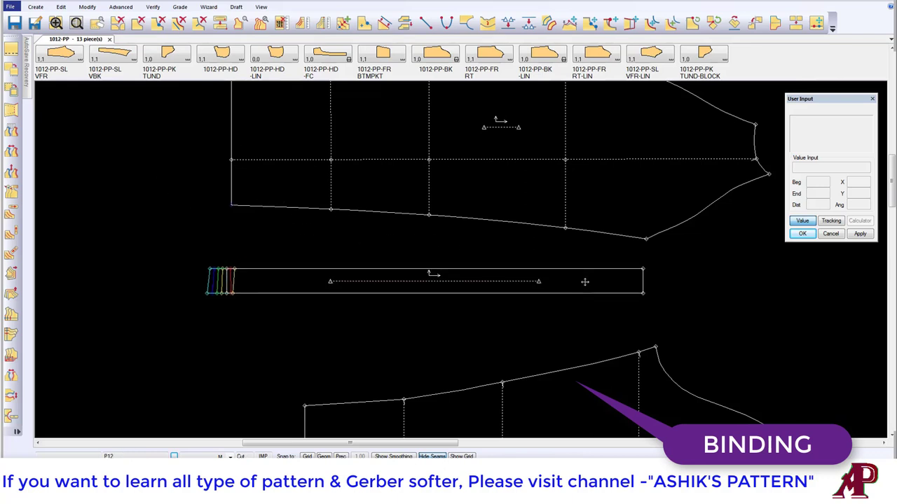
{"action": "left_click_drag", "start_coordinate": [290, 277], "coordinate": [337, 273]}
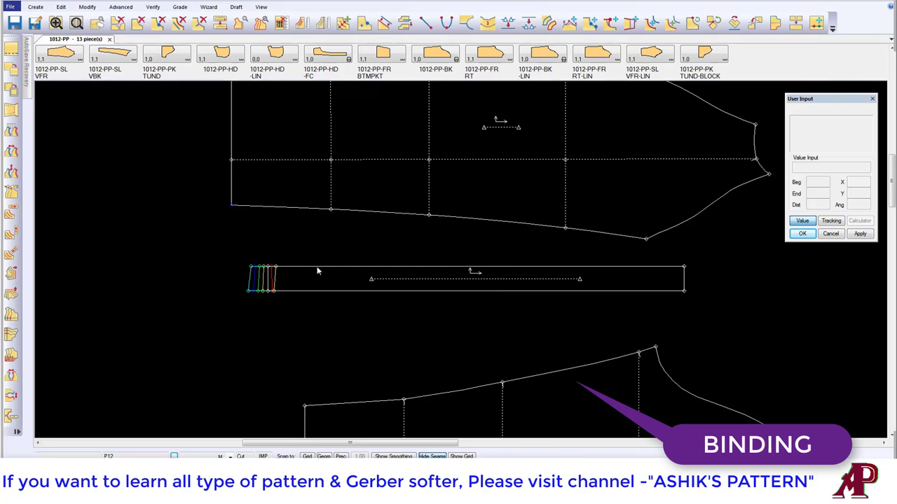
{"action": "left_click", "coordinate": [317, 271]}
{"action": "left_click_drag", "start_coordinate": [318, 272], "coordinate": [308, 265]}
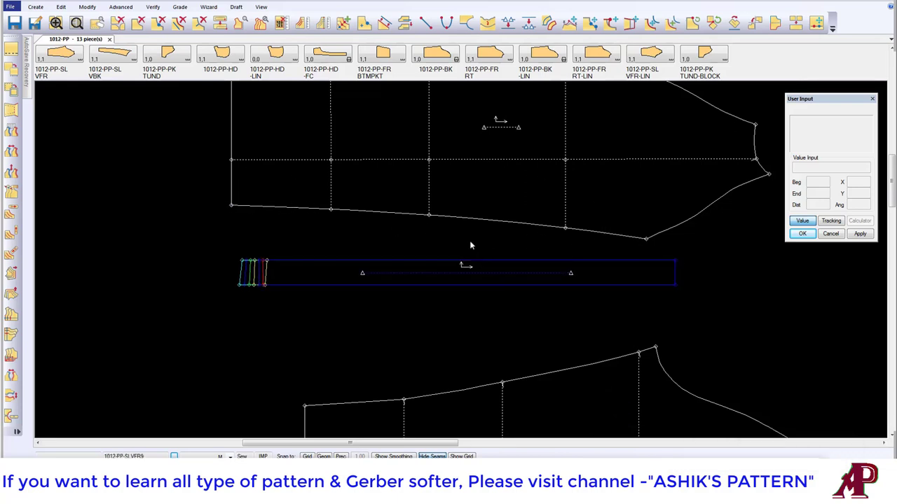
{"action": "left_click", "coordinate": [87, 324]}
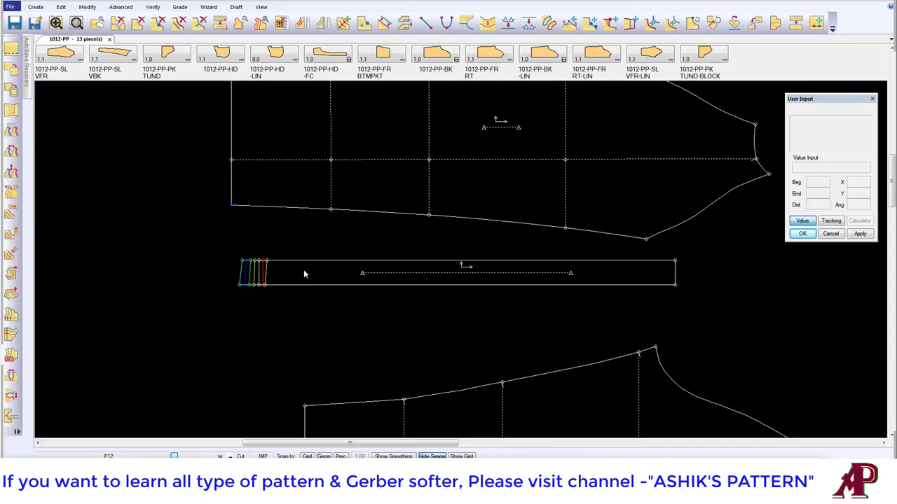
{"action": "left_click_drag", "start_coordinate": [303, 274], "coordinate": [347, 249]}
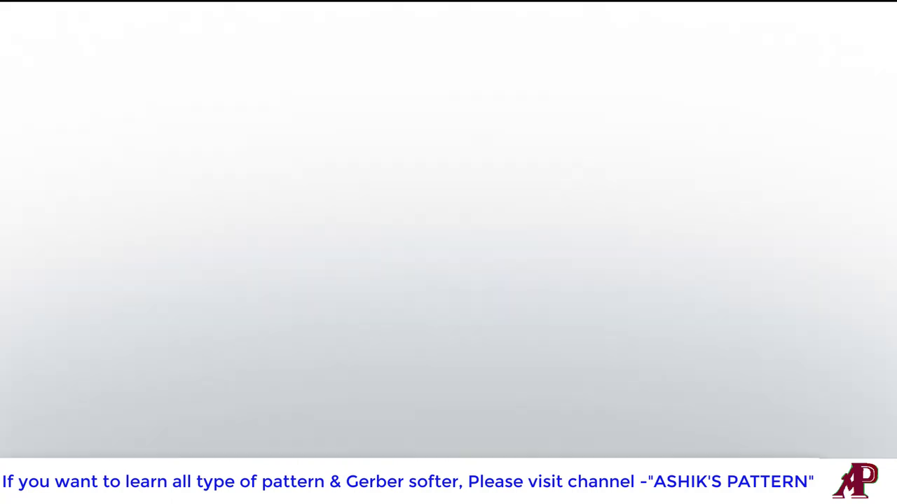